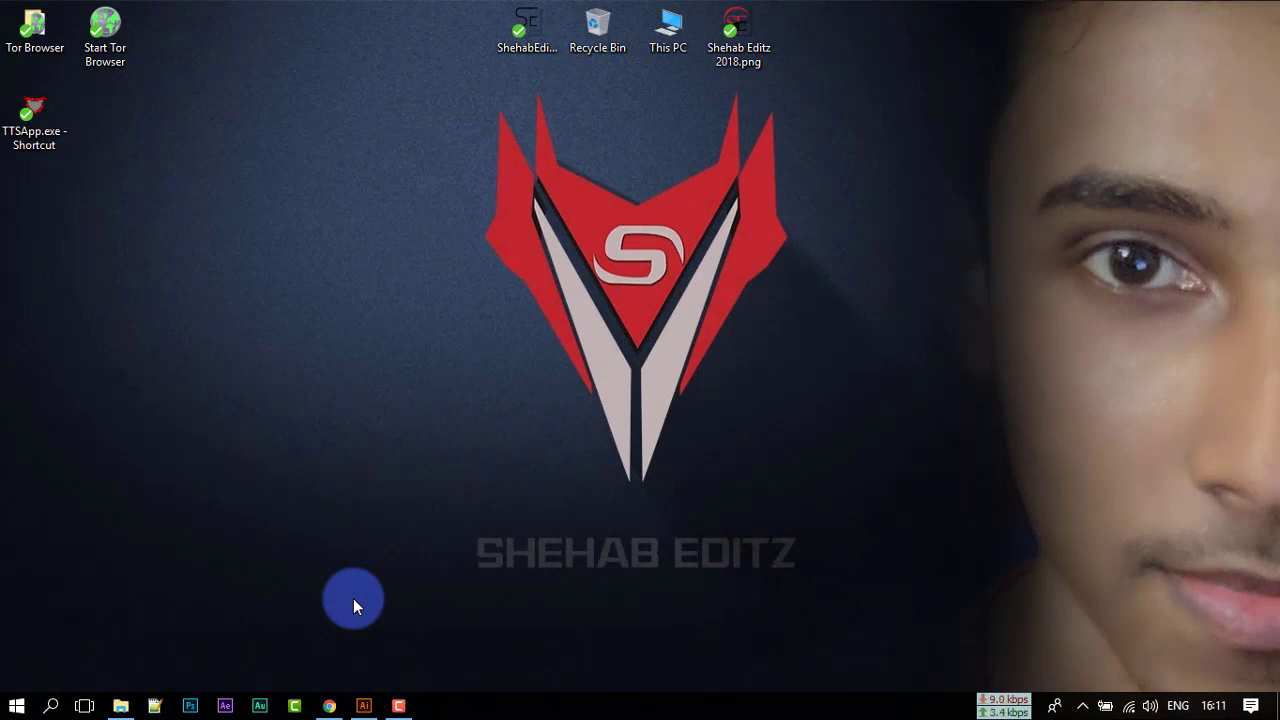
# - Switch to the Rasce Title.ai document in Illustrator and leave nothing selected
pyautogui.click(363, 706)
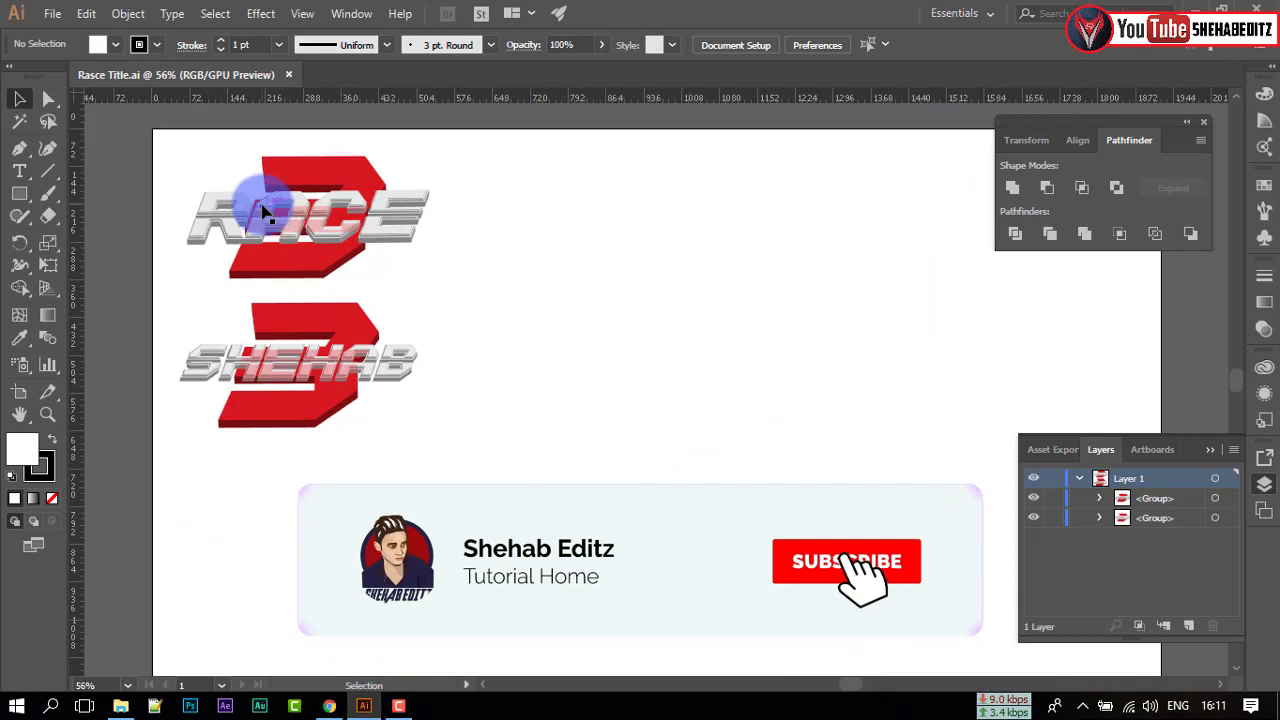
pyautogui.click(265, 212)
pyautogui.click(531, 334)
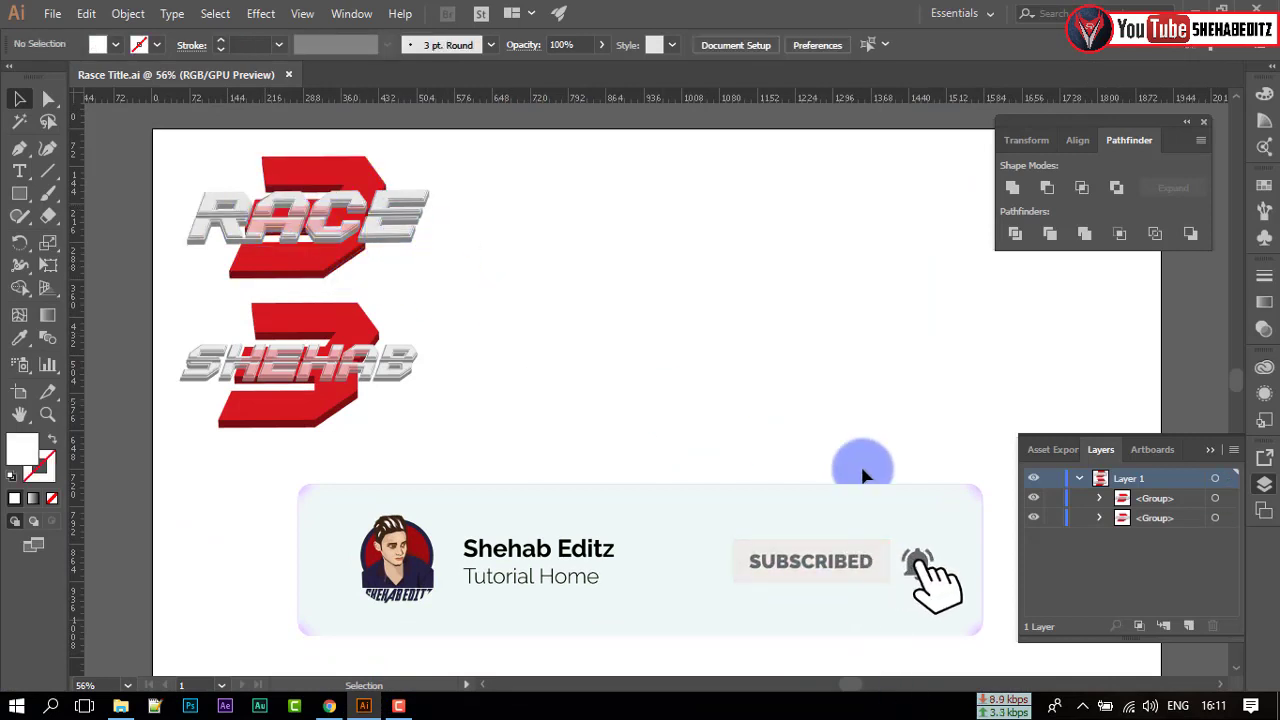
# - Hide the SHEHAB logo group, and shrink the RACE reference logo into the artboard's upper-left corner
pyautogui.click(1034, 518)
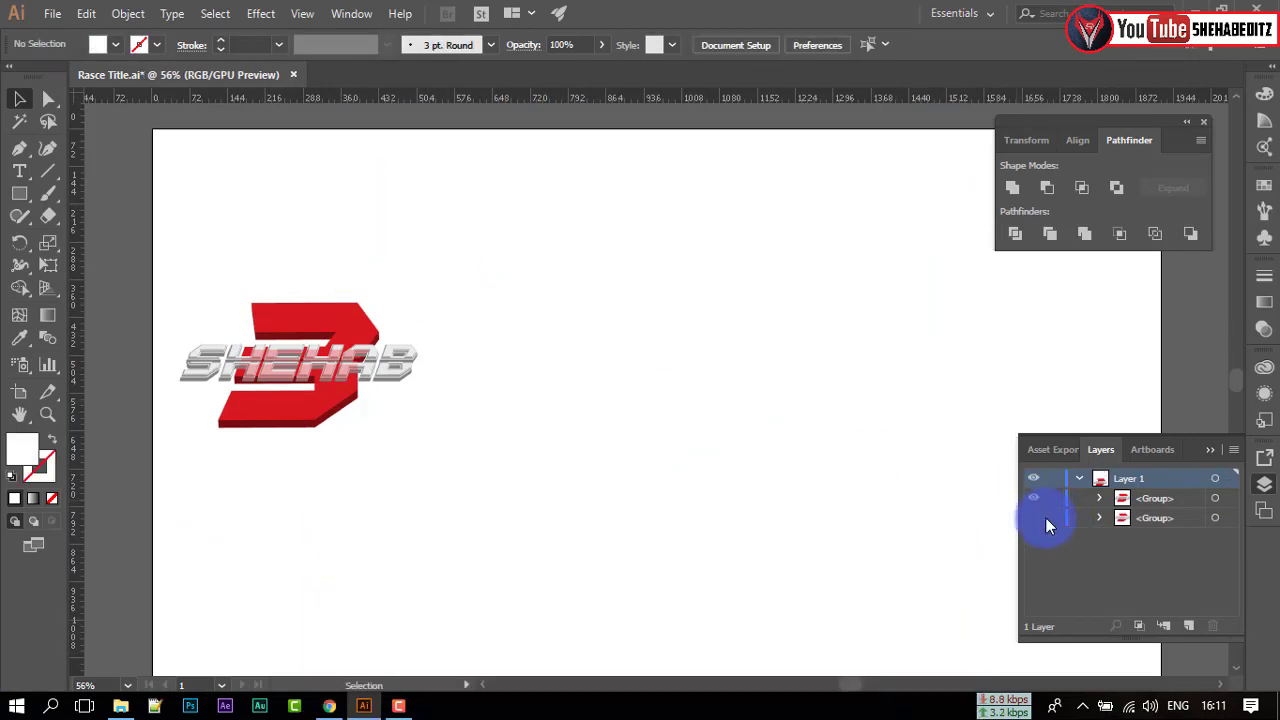
pyautogui.keyDown('alt'); pyautogui.click(1034, 517); pyautogui.keyUp('alt')
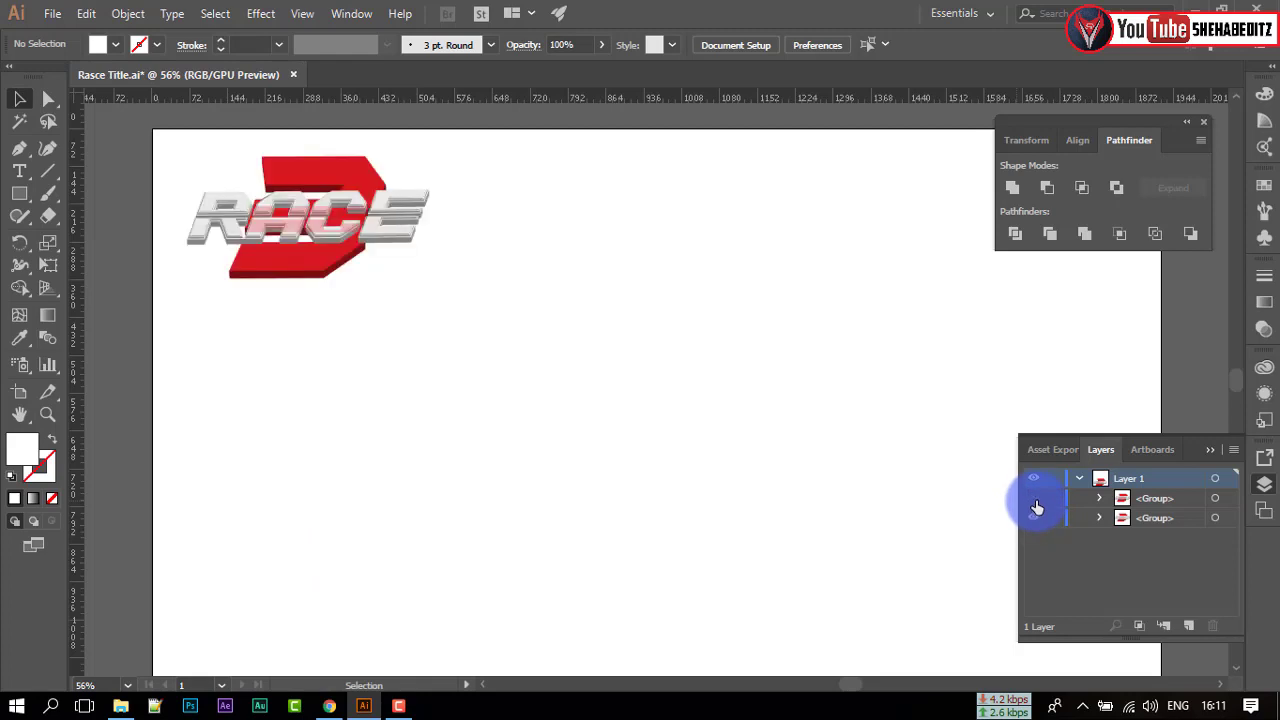
pyautogui.click(262, 263)
pyautogui.moveTo(428, 276); pyautogui.dragTo(737, 423)
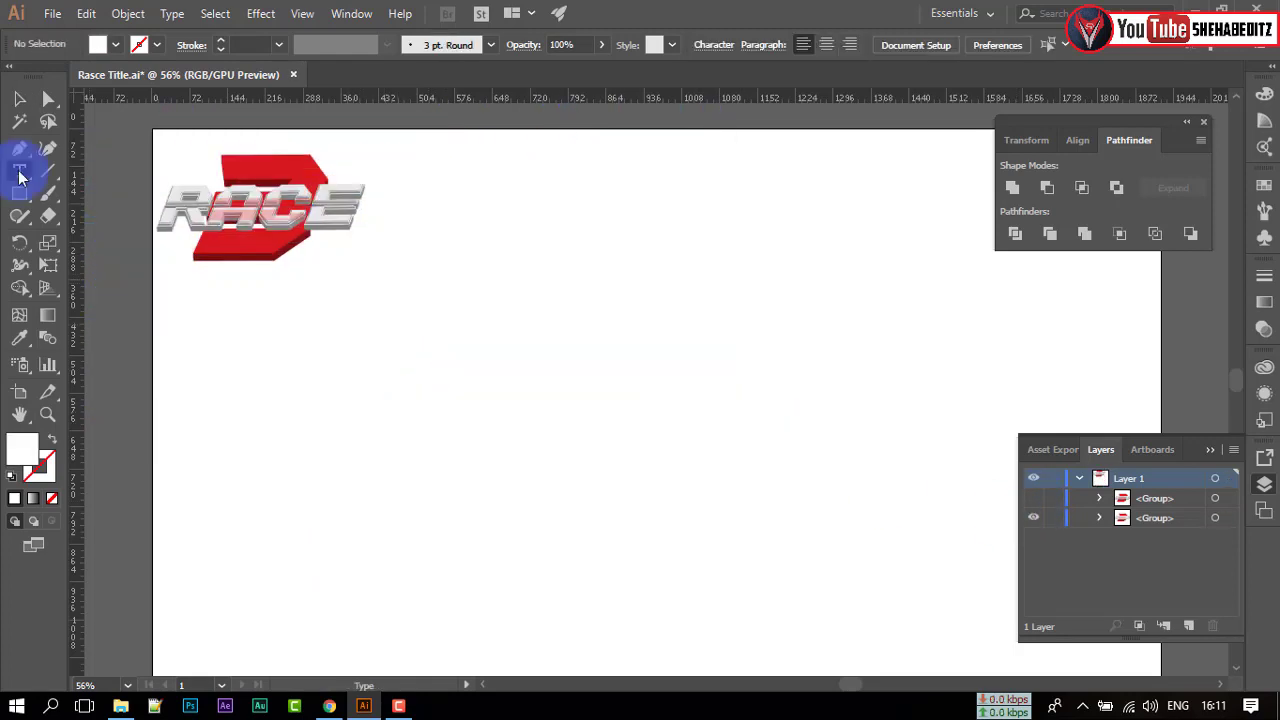
# - Add the text 3 near the middle of the artboard and enlarge it to about 91 pt
pyautogui.moveTo(19, 171); pyautogui.dragTo(110, 172)
pyautogui.click(579, 406)
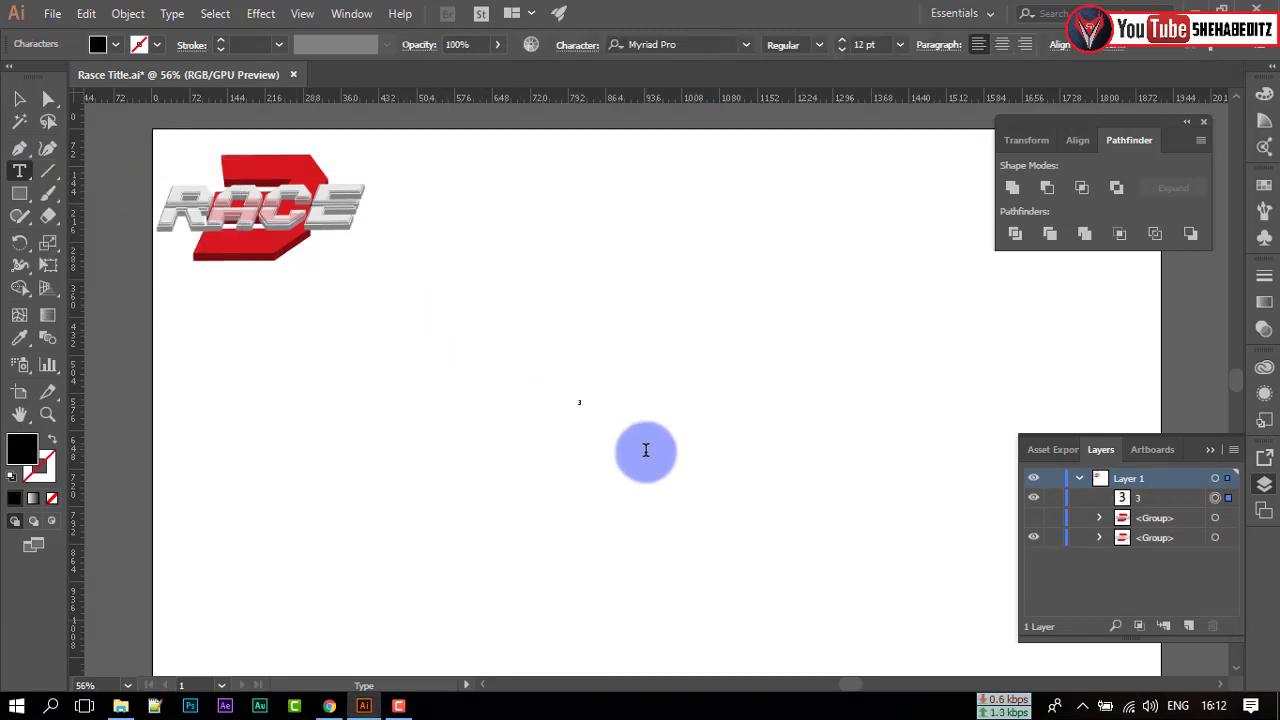
pyautogui.click(600, 410)
pyautogui.press('Escape')
pyautogui.moveTo(597, 412); pyautogui.dragTo(643, 414)
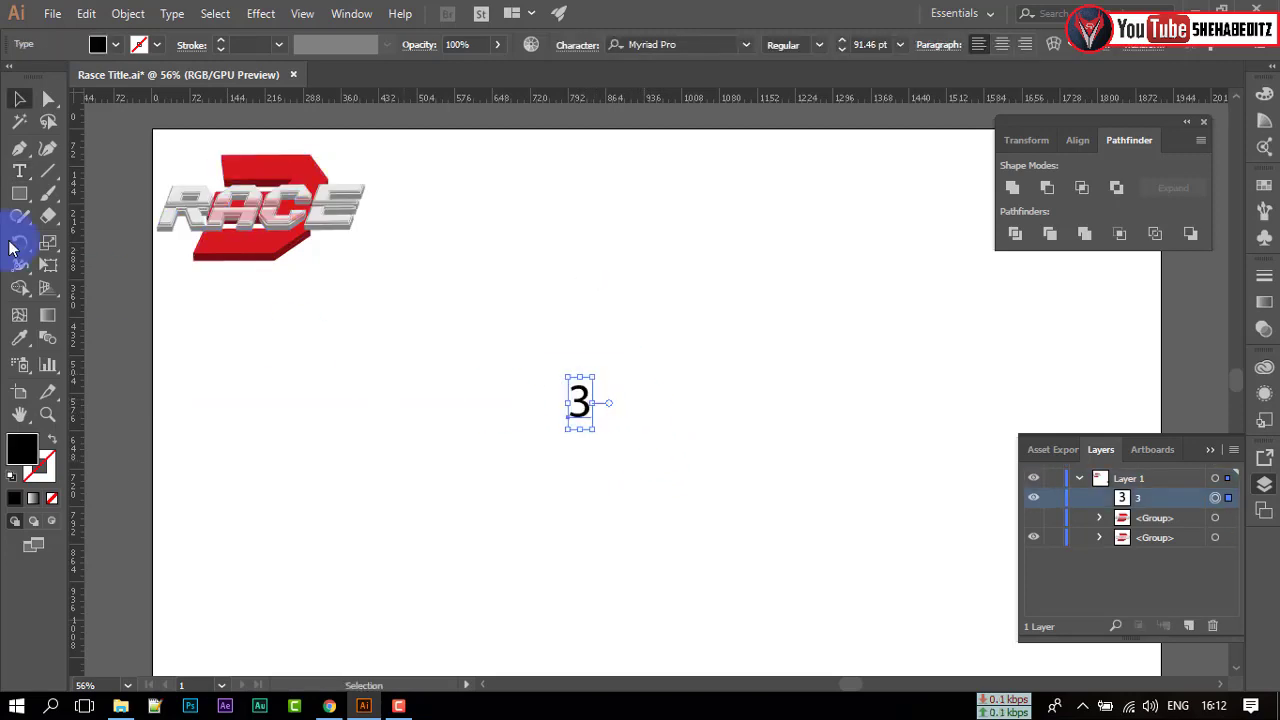
# - Change the font of the number 3 to Equalize Regular
pyautogui.doubleClick(580, 405)
pyautogui.rightClick(577, 413)
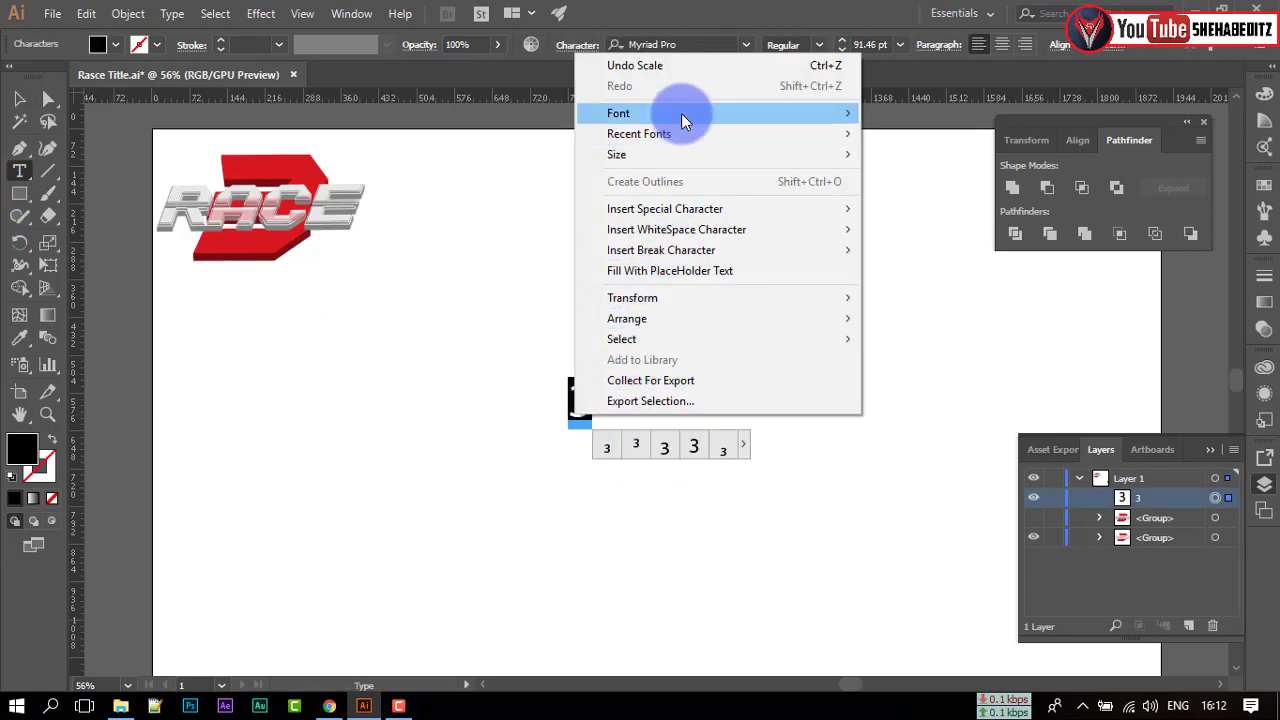
pyautogui.moveTo(688, 118)
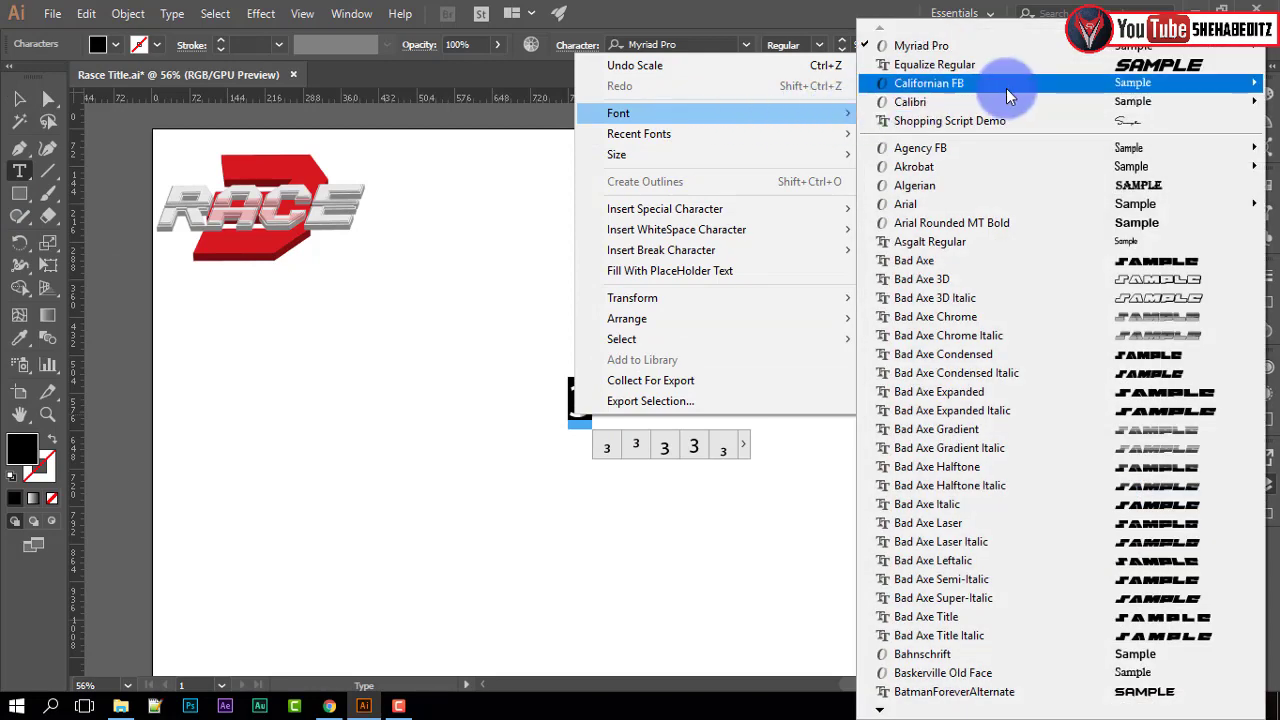
pyautogui.moveTo(1157, 99)
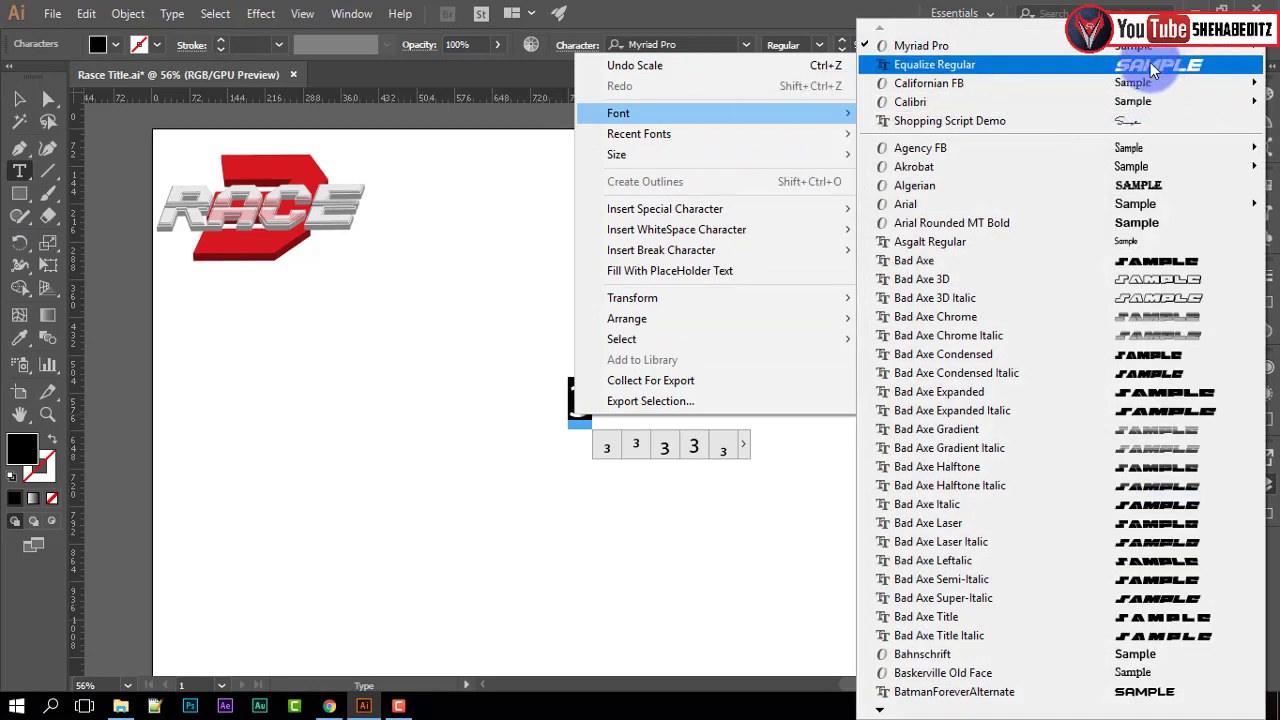
pyautogui.click(1155, 66)
pyautogui.click(576, 463)
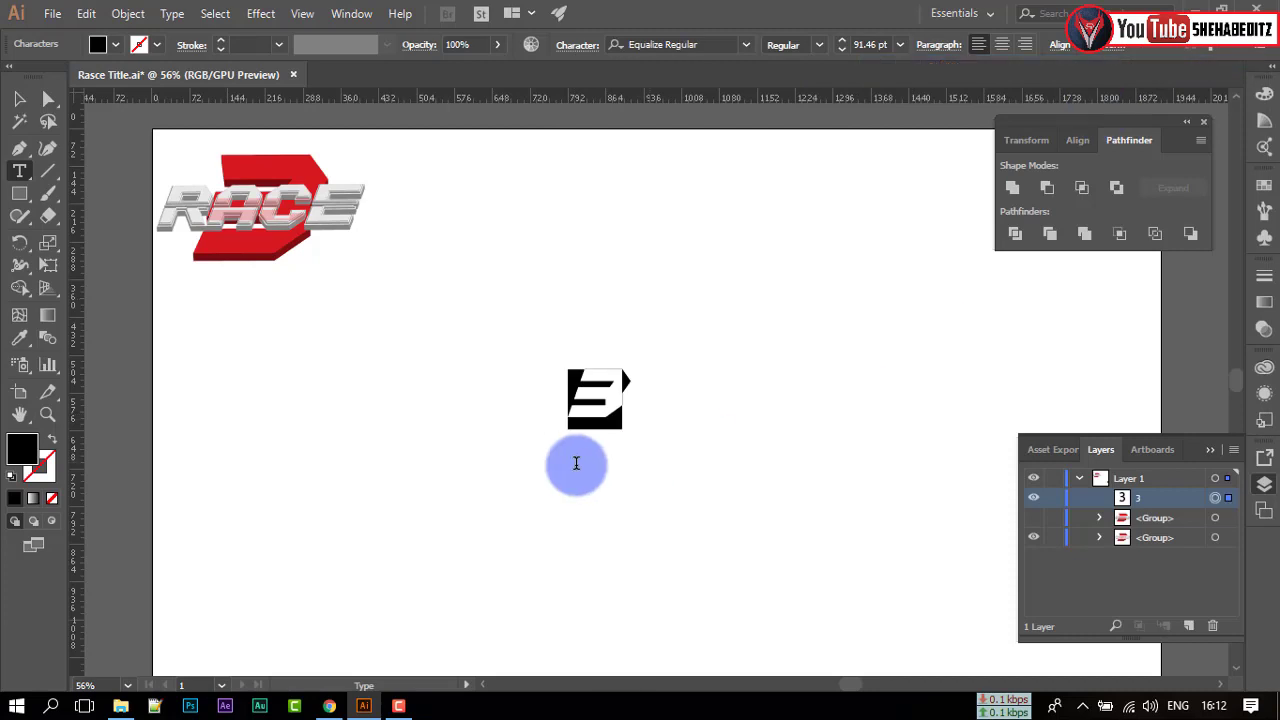
# - Enlarge the number 3 to about 522 pt and position it in the middle of the artboard
pyautogui.click(19, 98)
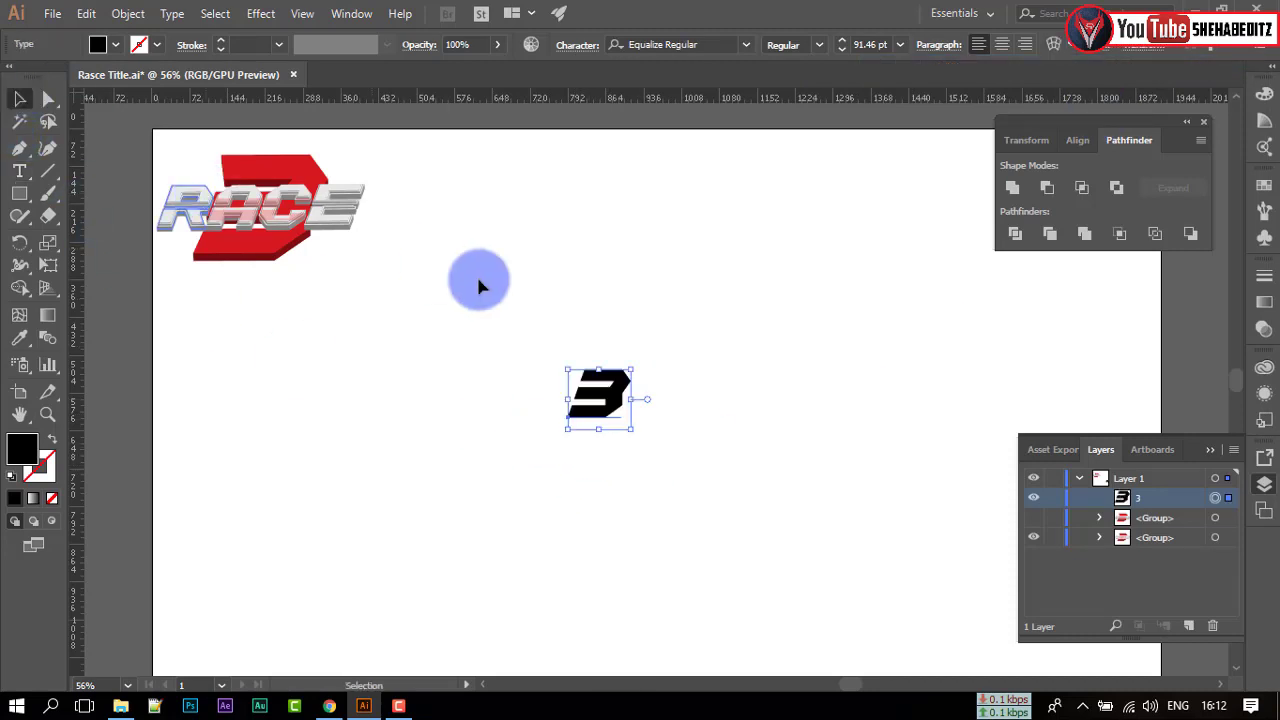
pyautogui.moveTo(633, 371); pyautogui.dragTo(765, 388)
pyautogui.moveTo(830, 284); pyautogui.dragTo(857, 251)
pyautogui.moveTo(789, 286); pyautogui.dragTo(806, 305)
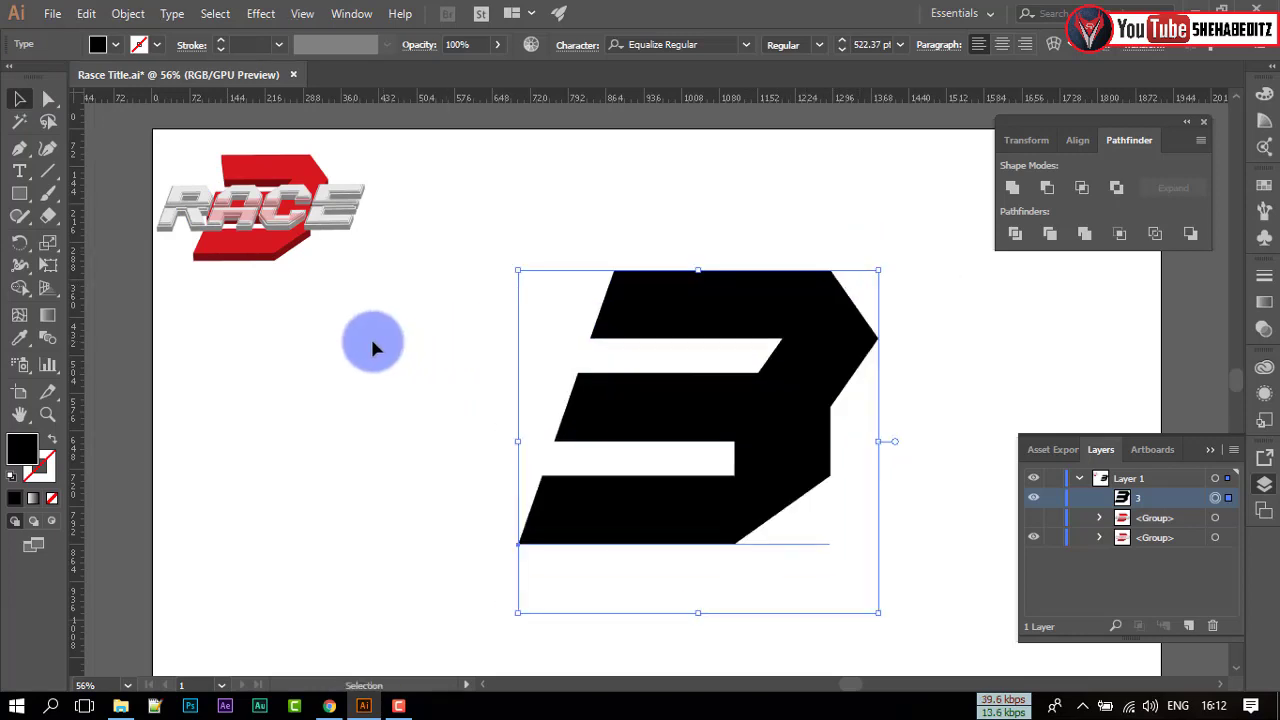
# - Convert the number 3 to outlines and ungroup the resulting shape
pyautogui.click(373, 345)
pyautogui.click(608, 286)
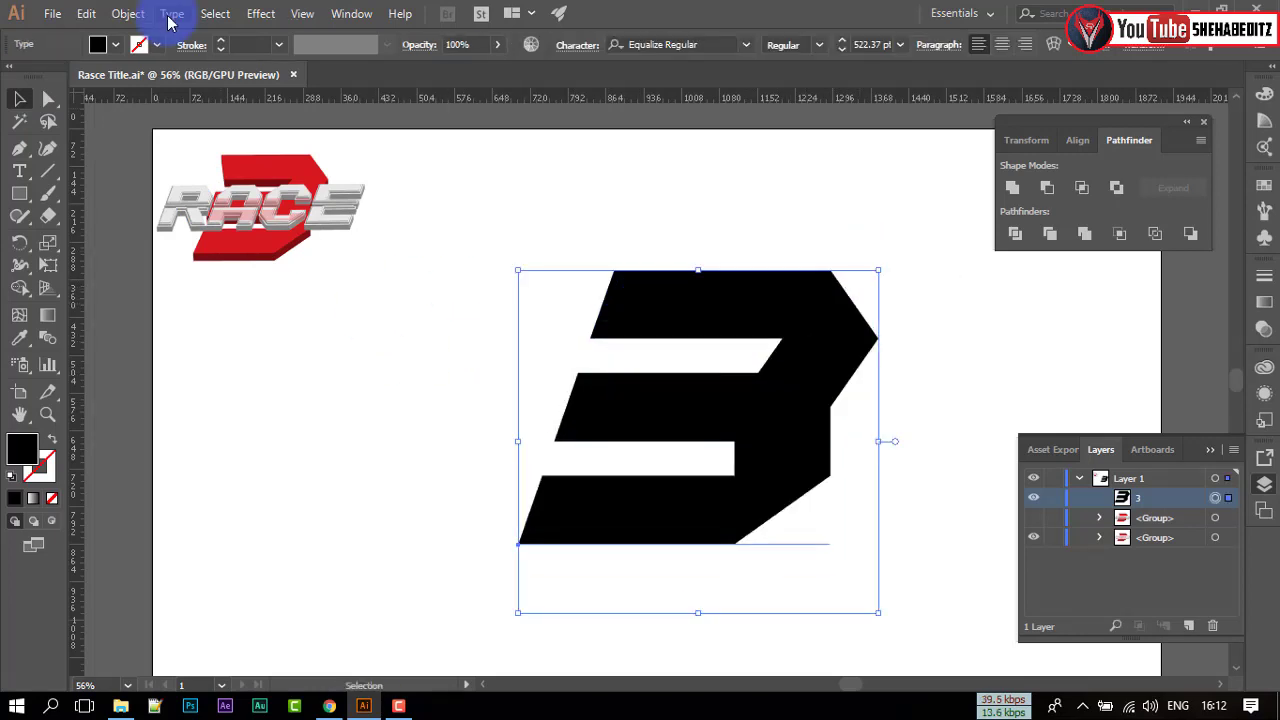
pyautogui.click(171, 14)
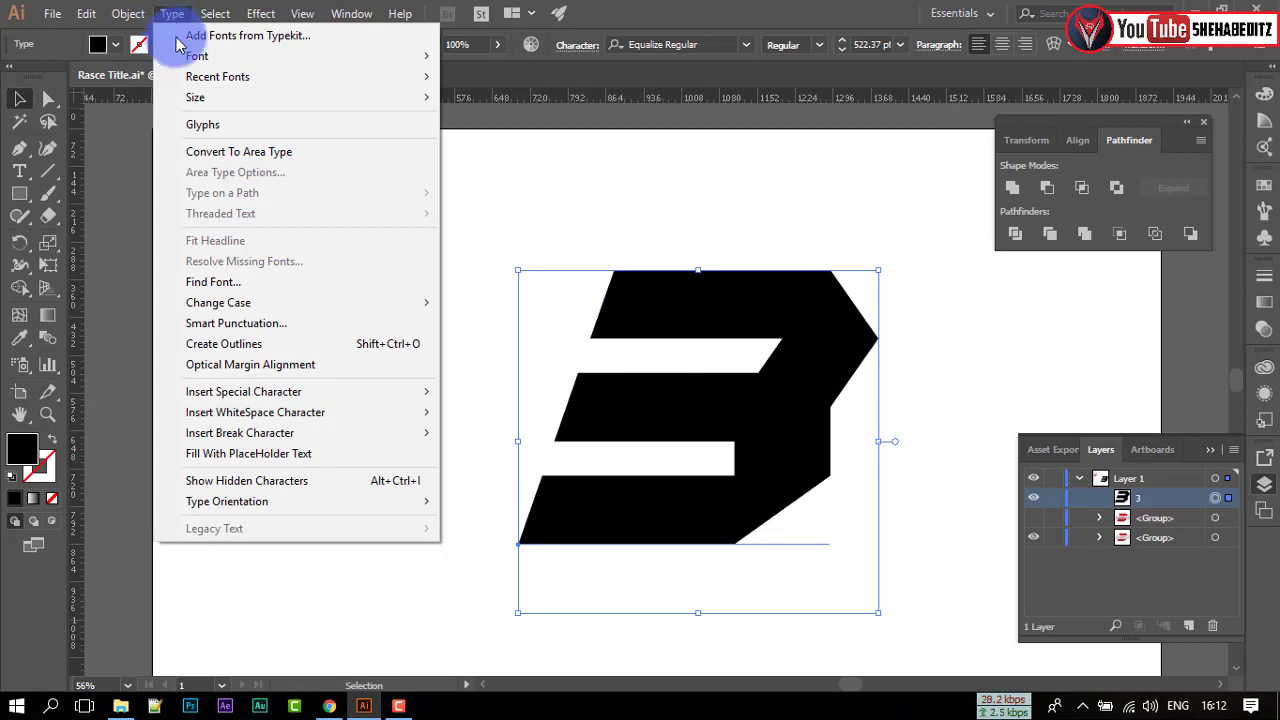
pyautogui.click(260, 345)
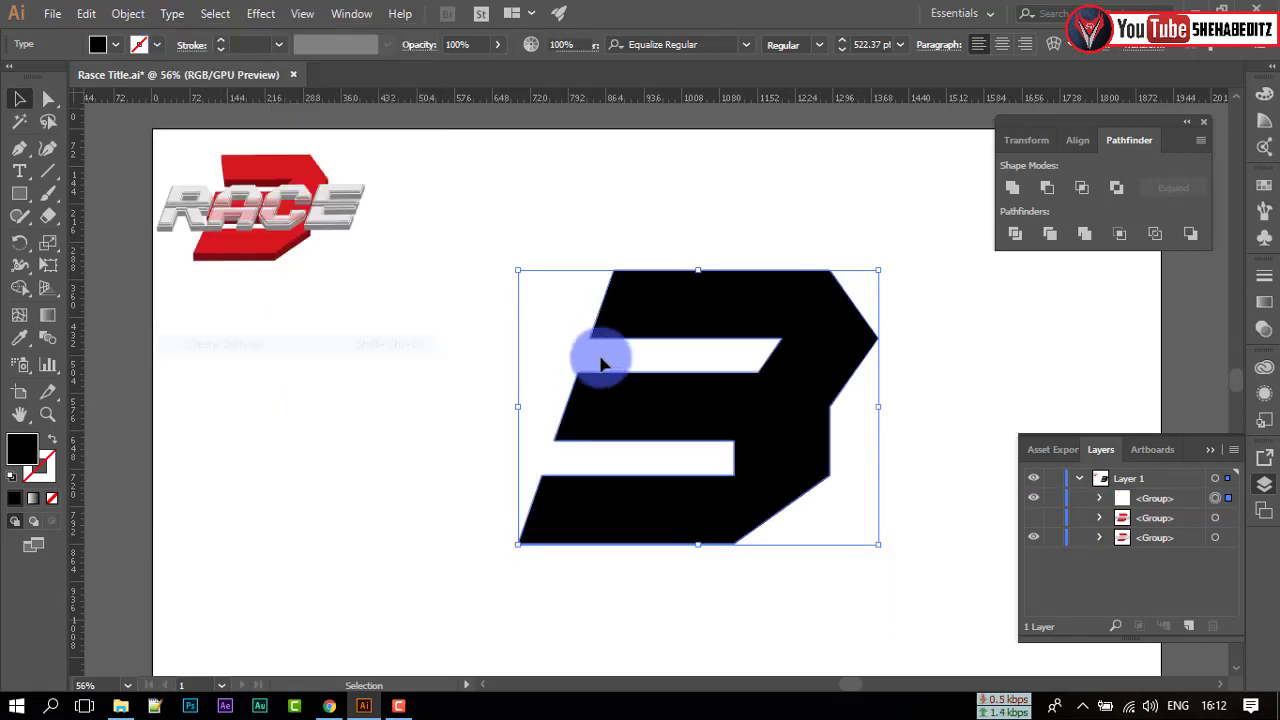
pyautogui.click(471, 308)
pyautogui.click(650, 297)
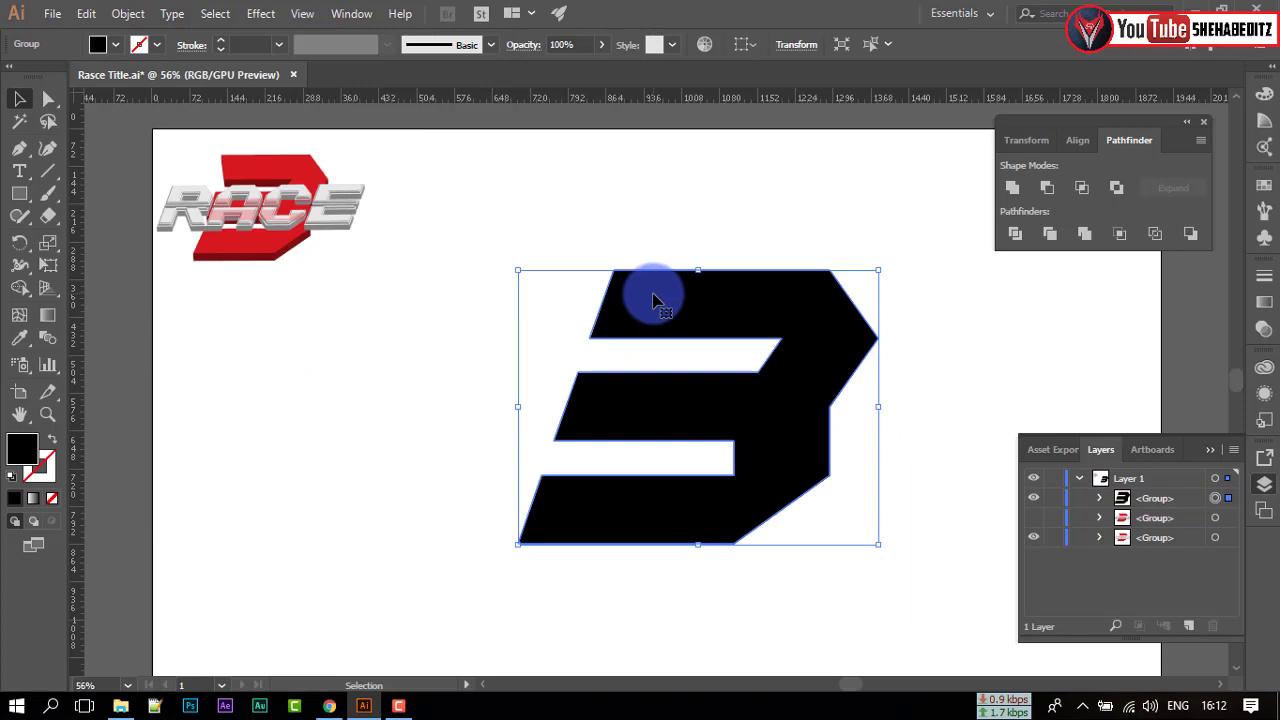
pyautogui.rightClick(658, 307)
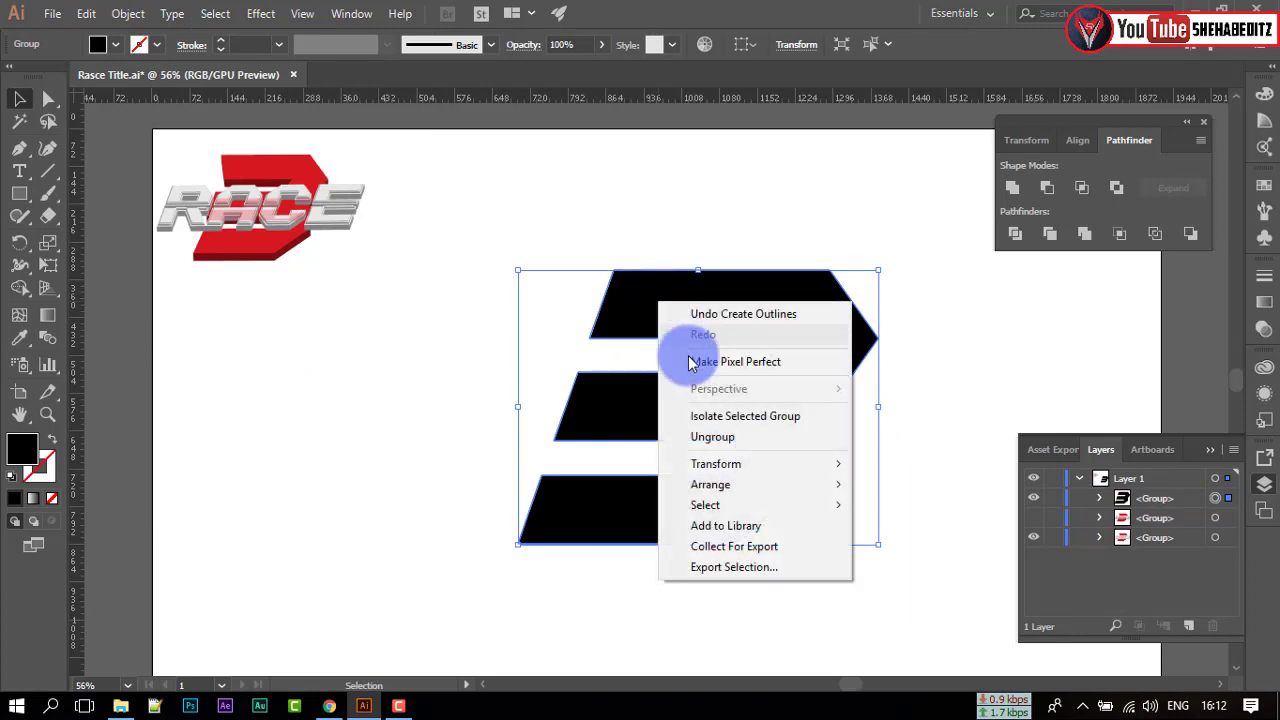
pyautogui.click(726, 445)
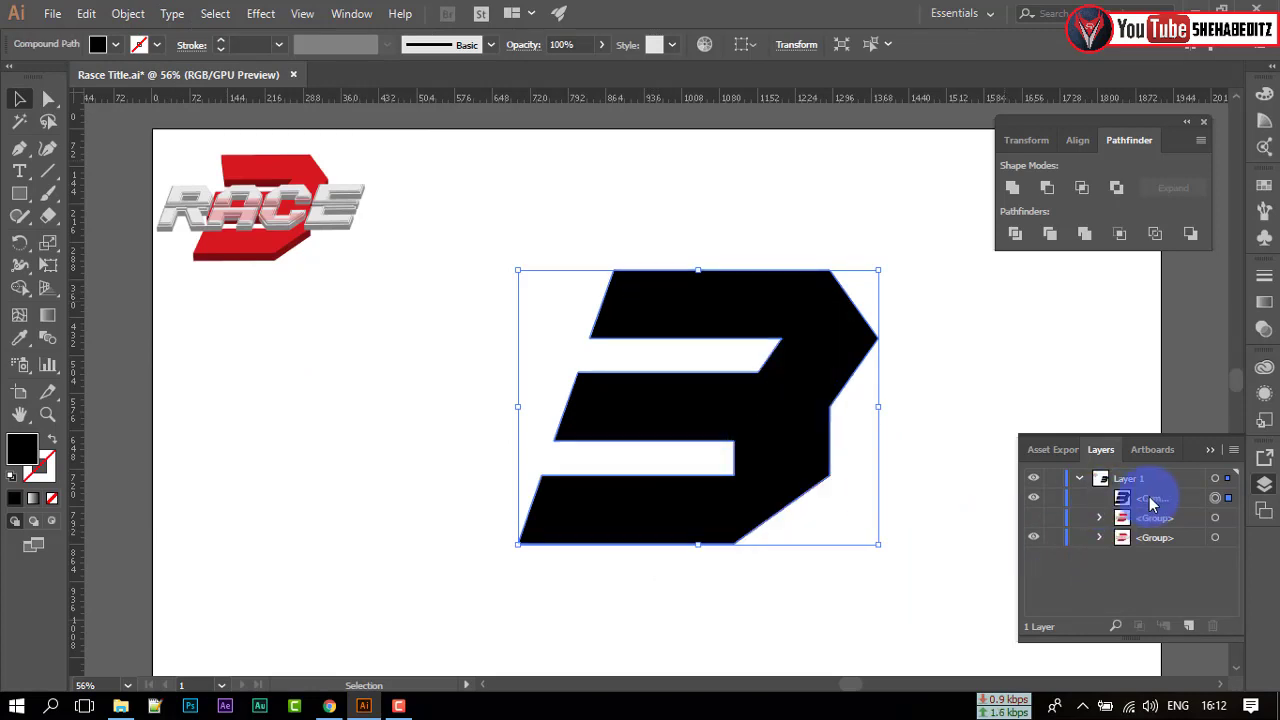
# - Move the upper-left anchor point of the 3 outward to the left, reversing the slant of the top bar's end
pyautogui.moveTo(45, 97); pyautogui.dragTo(163, 104)
pyautogui.click(509, 334)
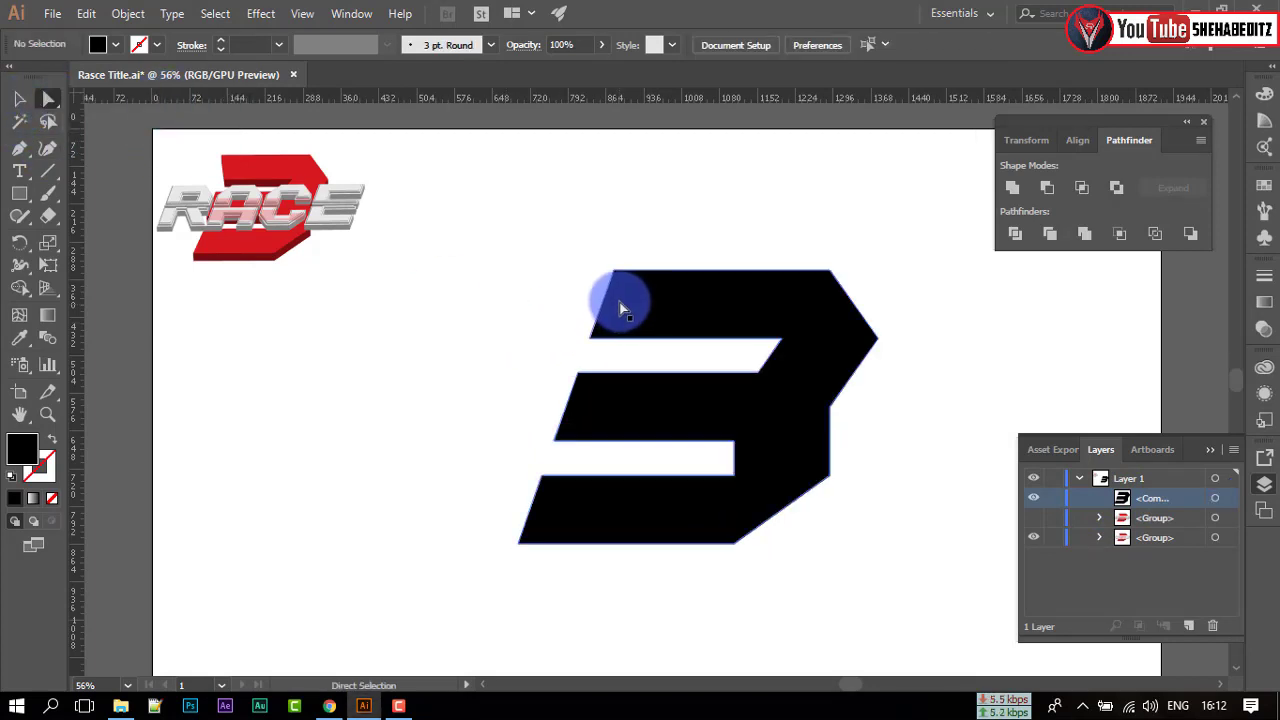
pyautogui.click(622, 275)
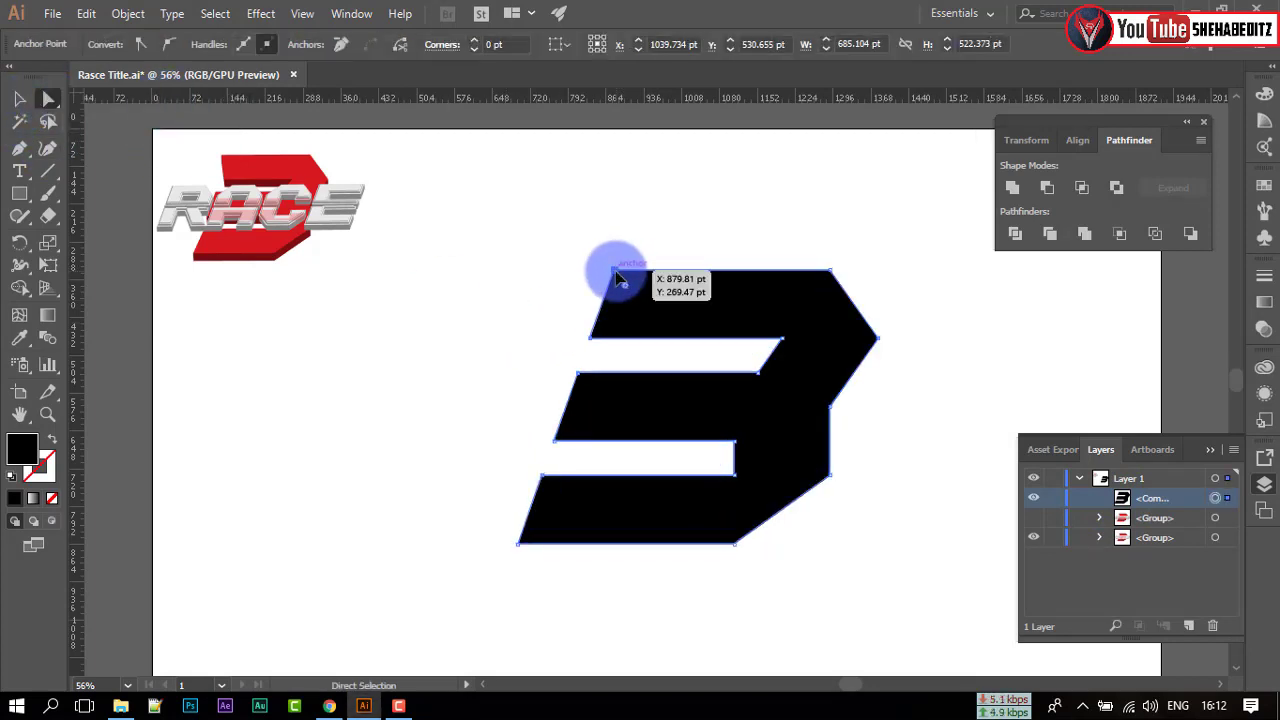
pyautogui.moveTo(618, 276); pyautogui.dragTo(585, 271)
pyautogui.click(623, 477)
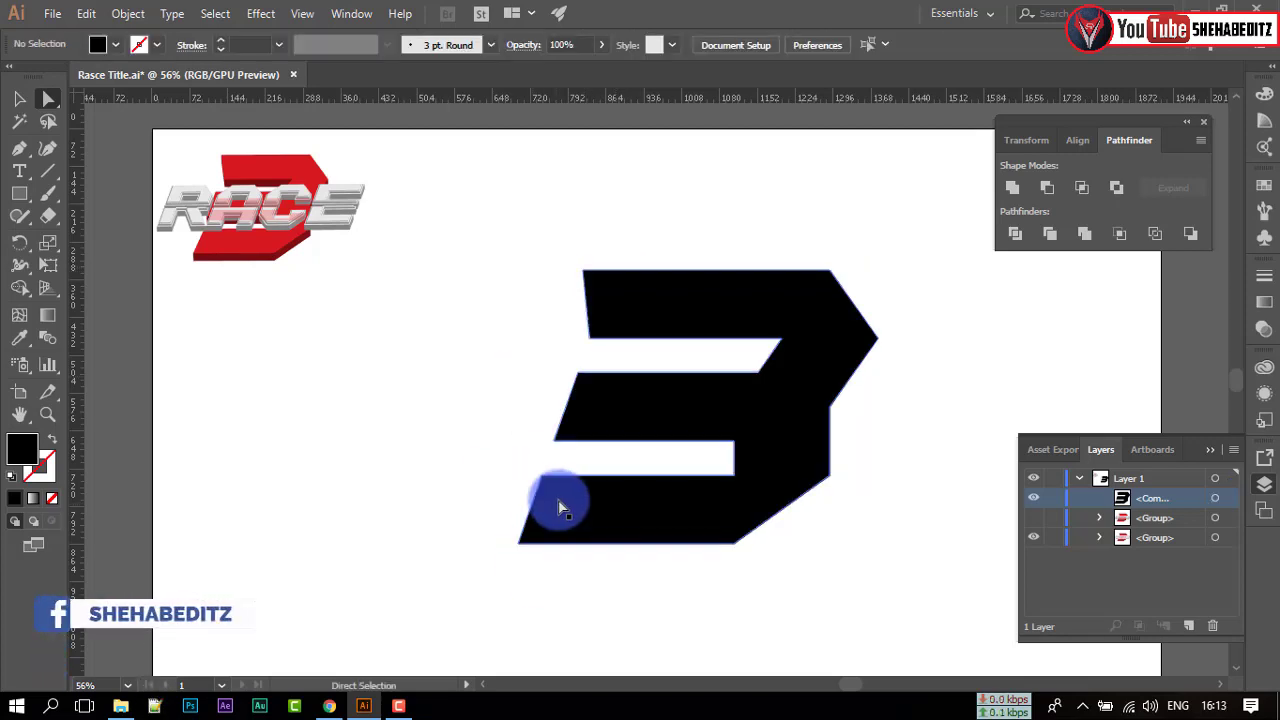
# - Fill the whole 3 shape with red
pyautogui.click(541, 476)
pyautogui.click(629, 400)
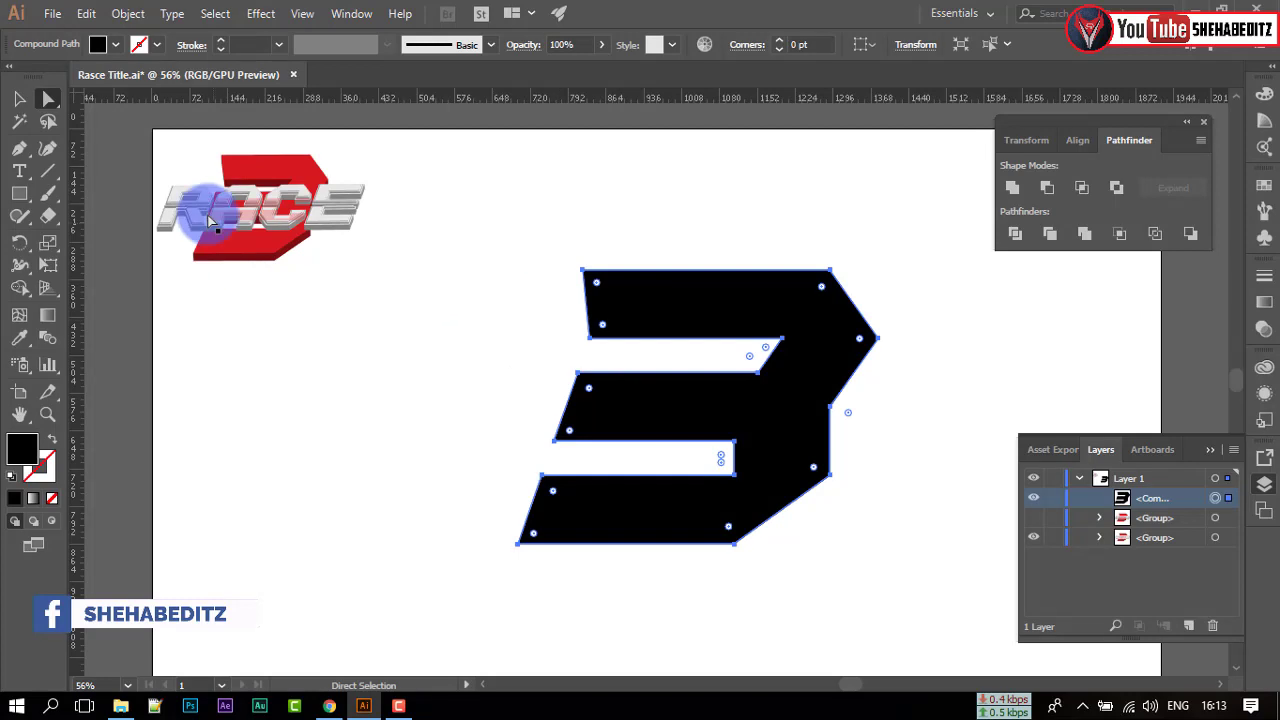
pyautogui.click(116, 44)
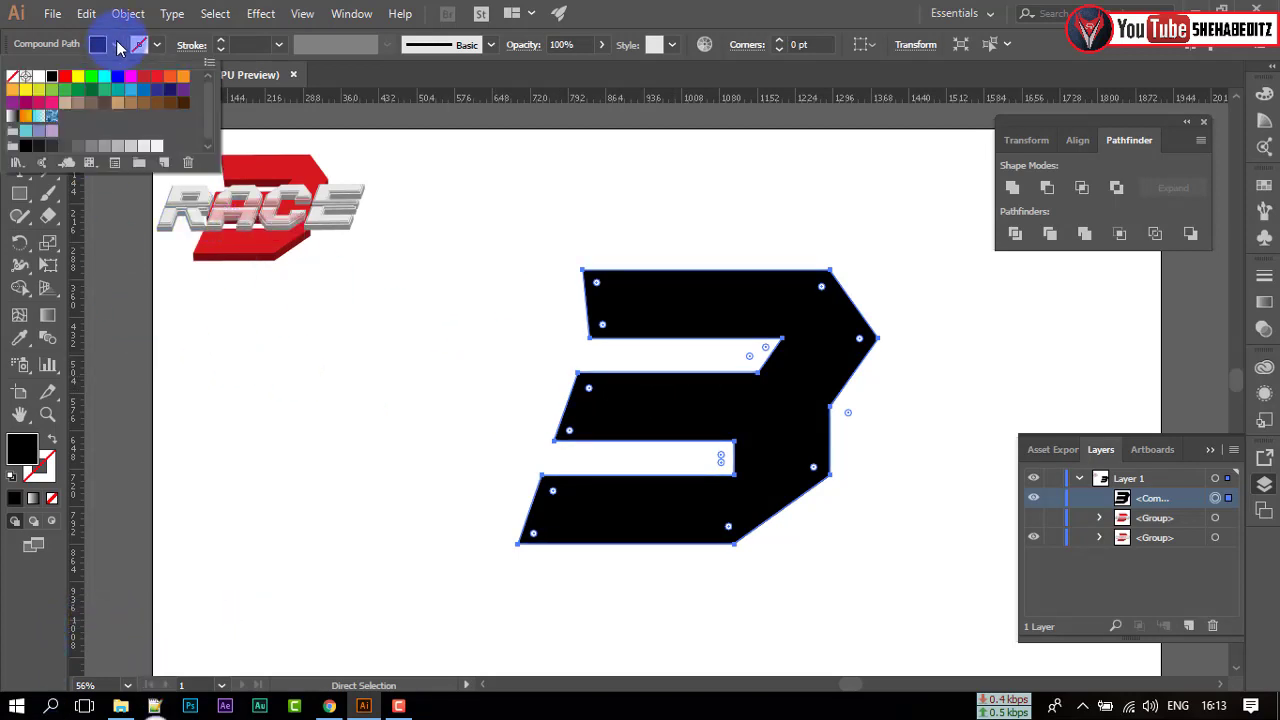
pyautogui.click(64, 76)
pyautogui.click(280, 328)
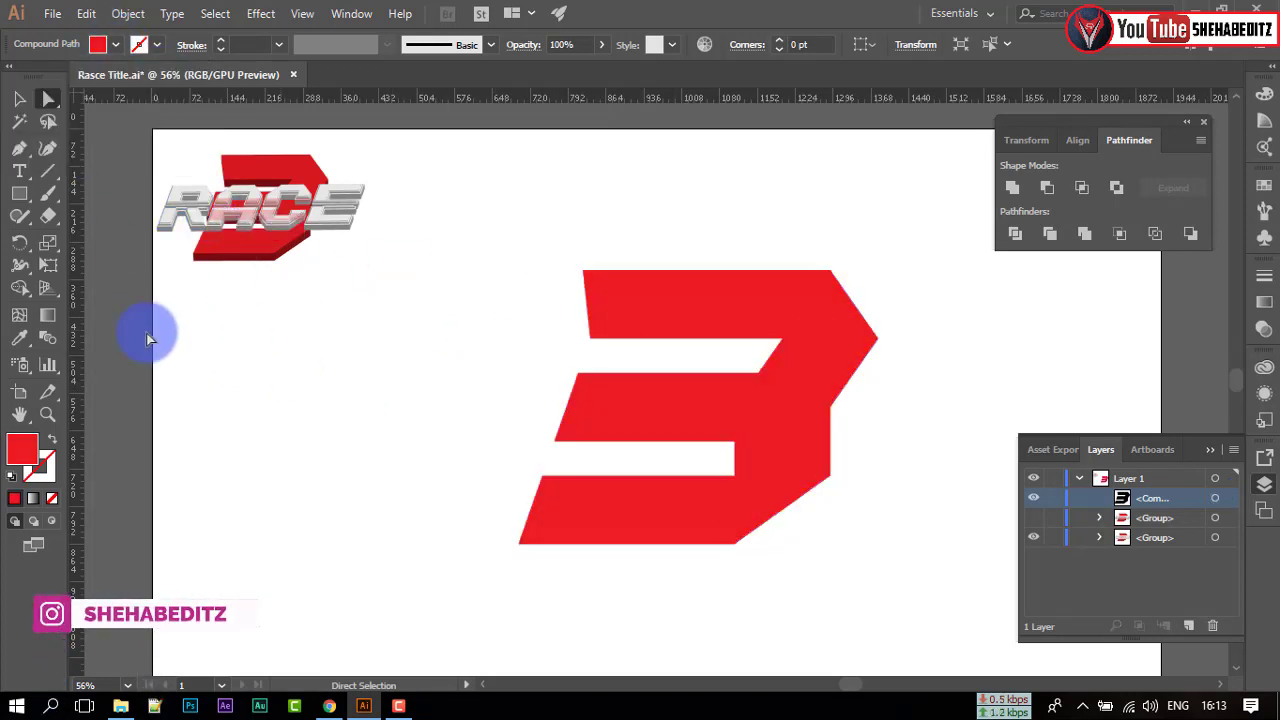
# - Add the text RACE in the empty area to the left of the red 3
pyautogui.click(19, 171)
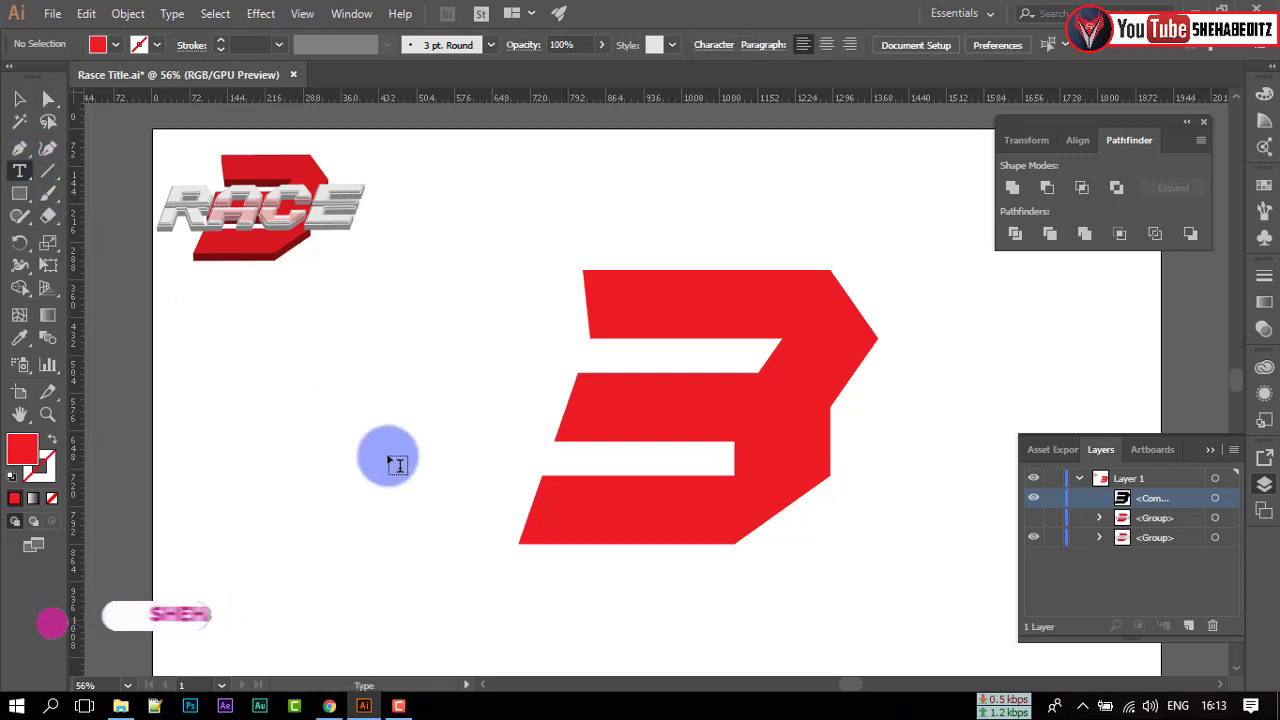
pyautogui.click(295, 388)
pyautogui.press('Escape')
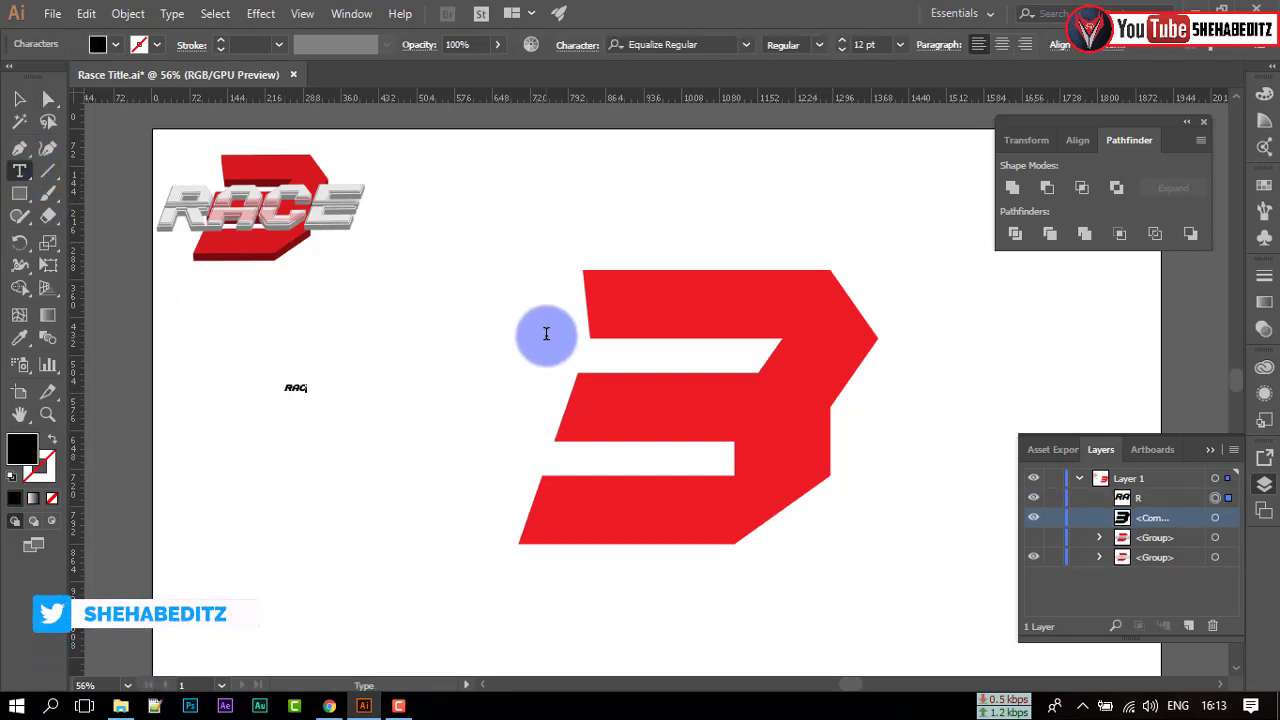
pyautogui.click(19, 98)
# - Set the size of the RACE text to 72 pt
pyautogui.click(297, 387)
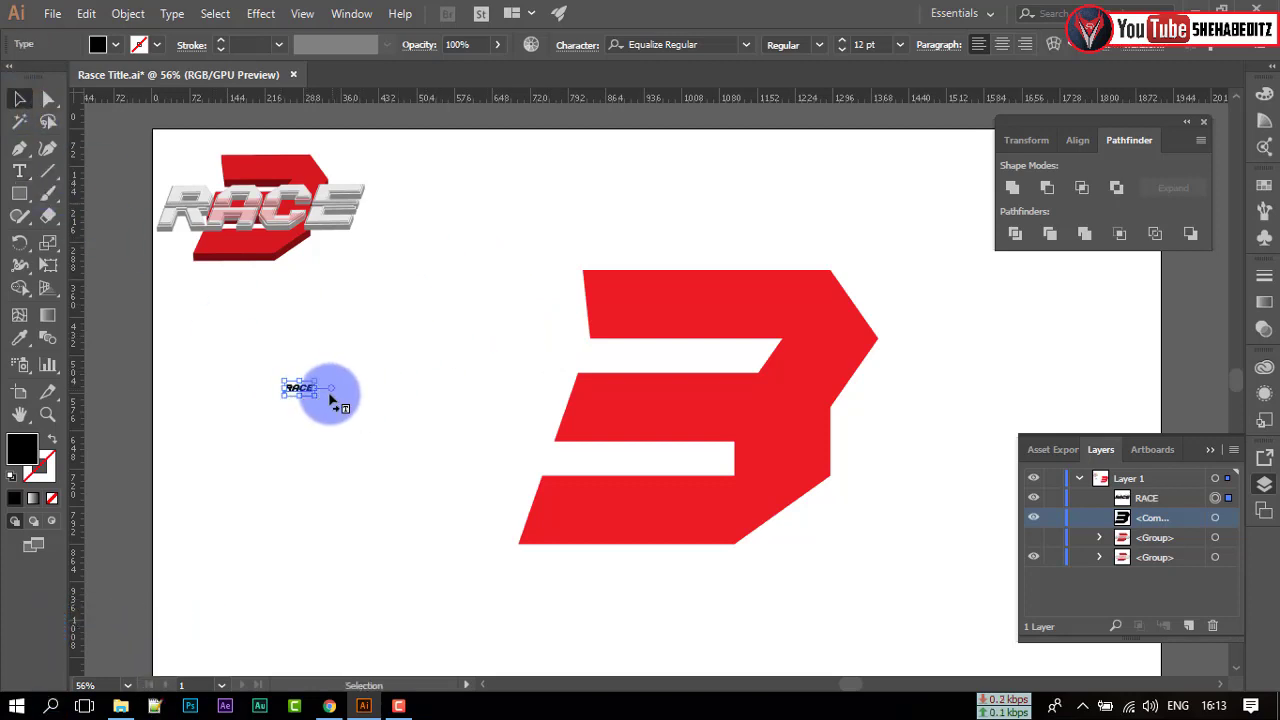
pyautogui.rightClick(304, 387)
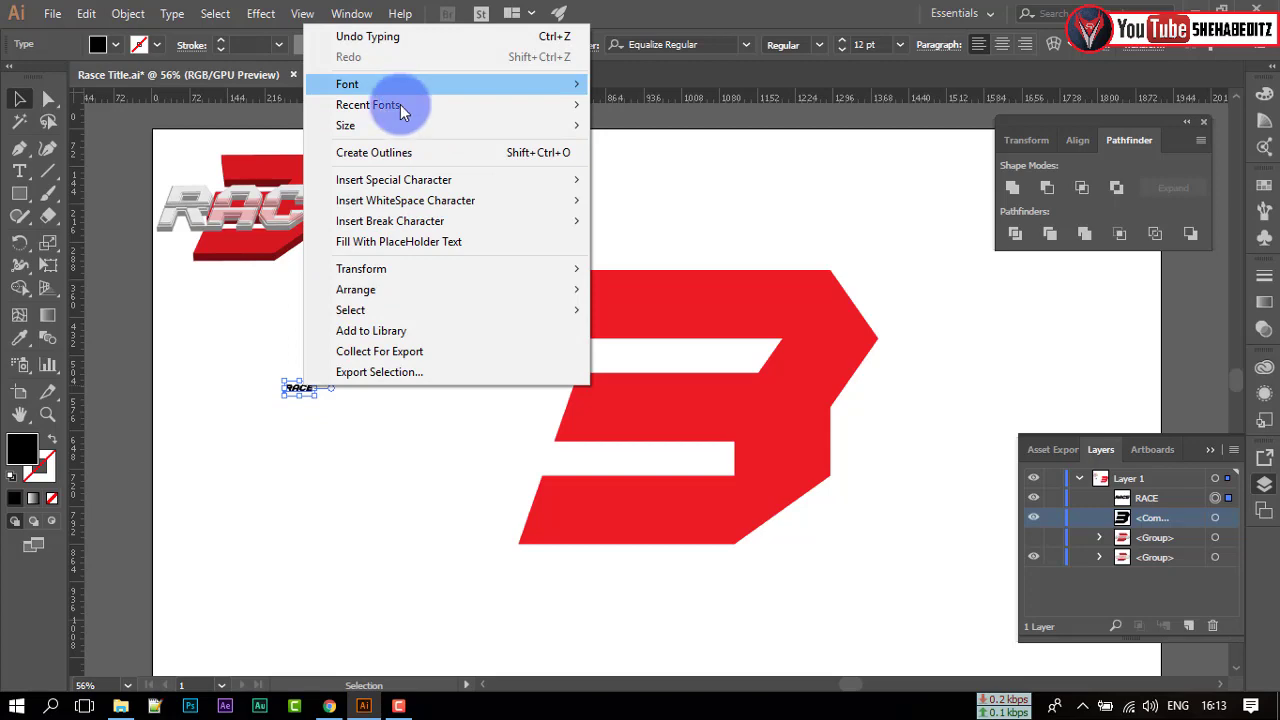
pyautogui.moveTo(396, 126)
pyautogui.click(632, 442)
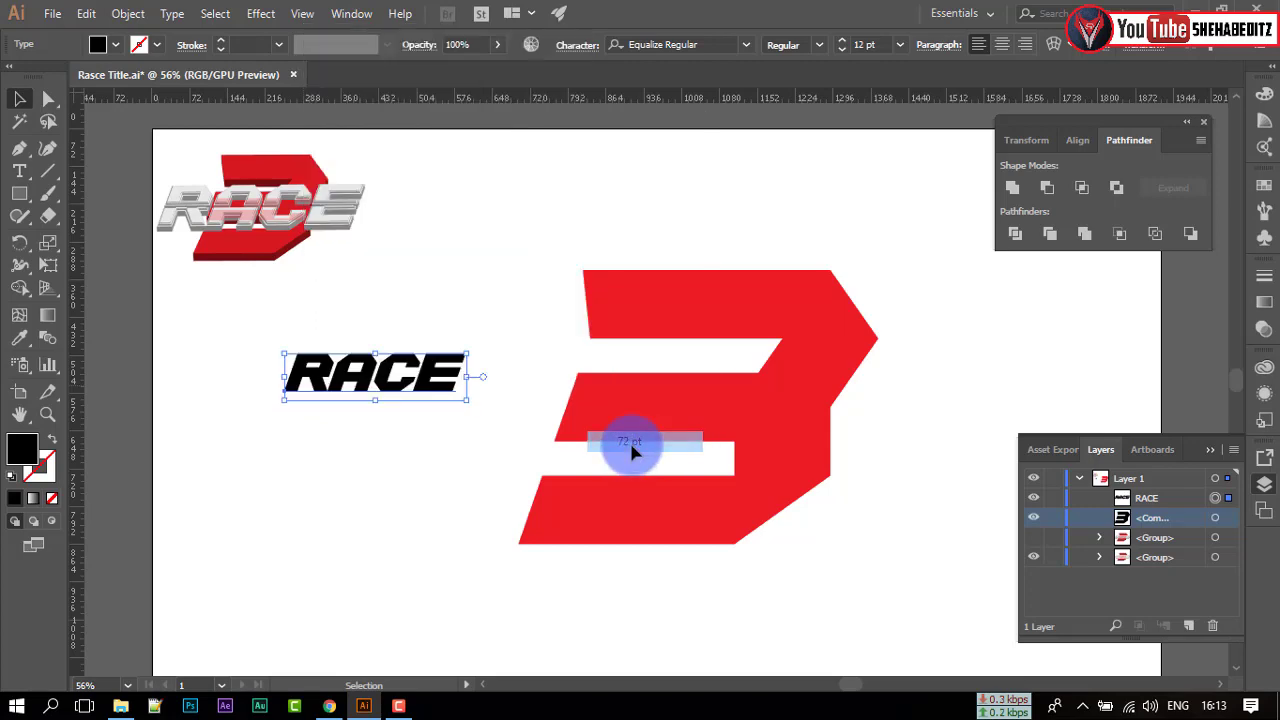
# - Enlarge the RACE text to about 229 pt and place it across the middle of the red 3
pyautogui.moveTo(465, 400); pyautogui.dragTo(837, 451)
pyautogui.moveTo(358, 336); pyautogui.dragTo(390, 344)
pyautogui.moveTo(557, 386); pyautogui.dragTo(712, 436)
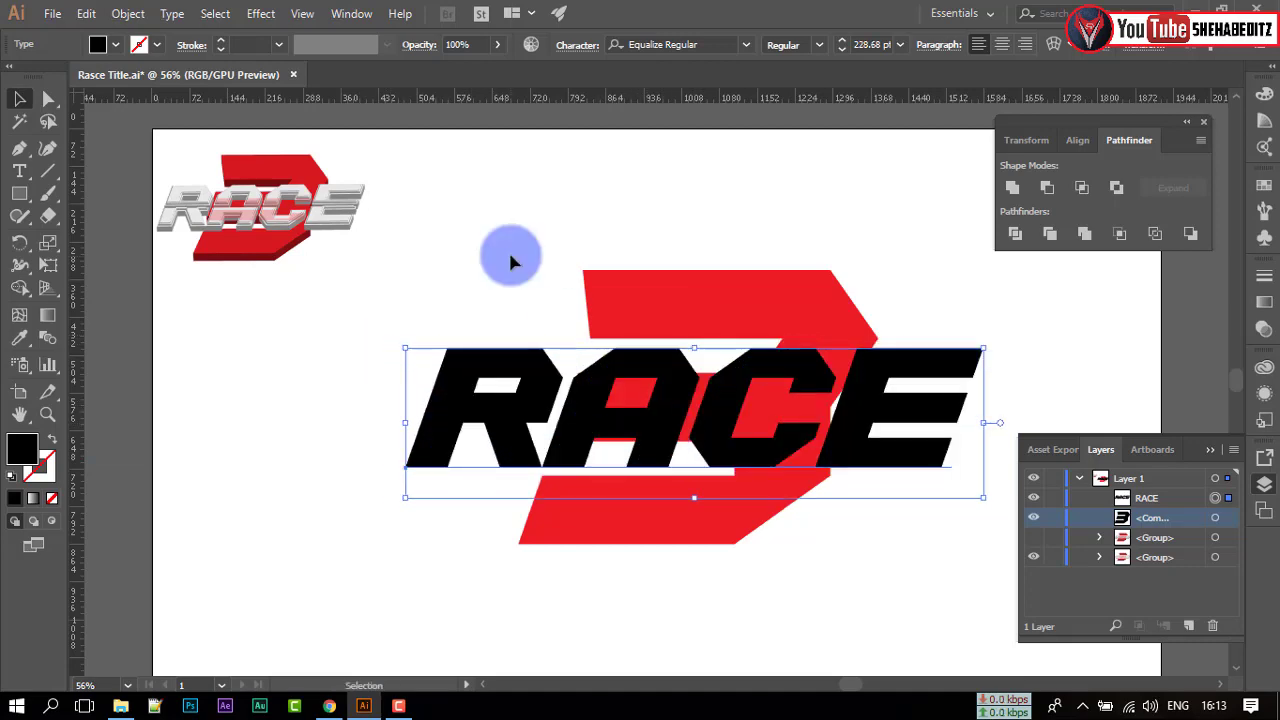
# - Align the centres of the RACE text and the red 3 horizontally and vertically, and nudge the text's height over the 3
pyautogui.click(473, 200)
pyautogui.moveTo(473, 200); pyautogui.dragTo(620, 300)
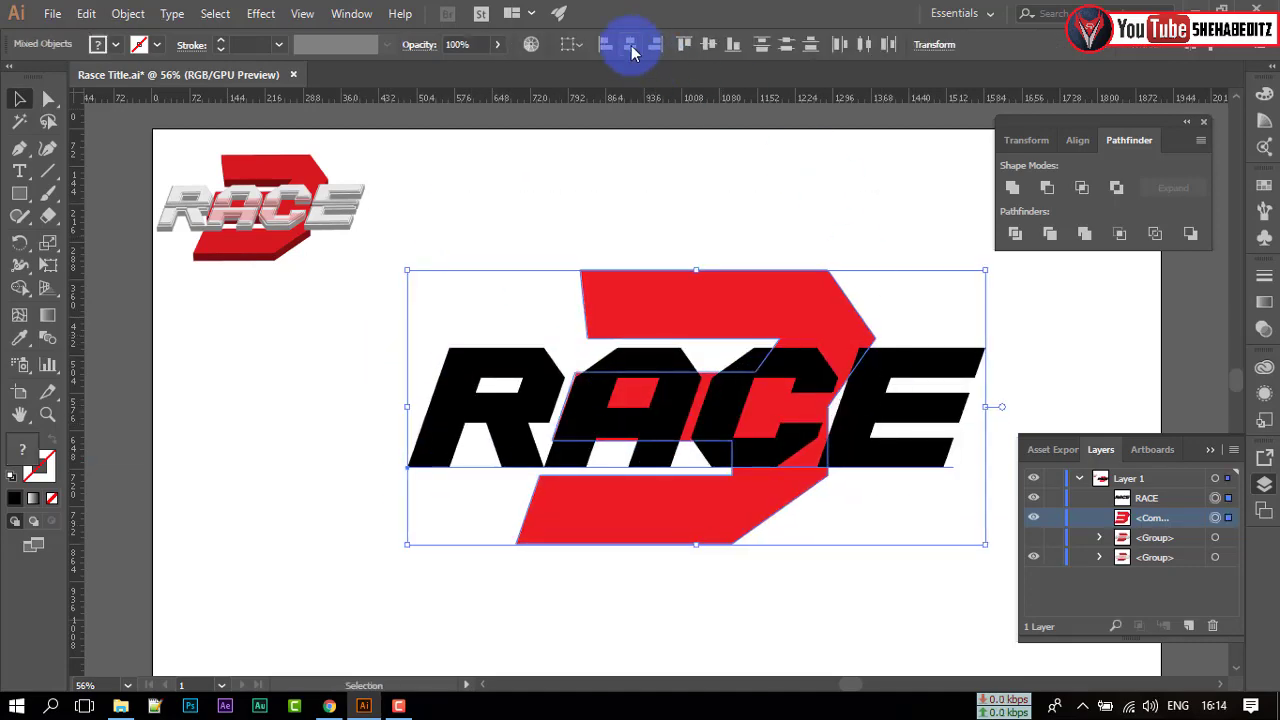
pyautogui.click(722, 44)
pyautogui.click(720, 230)
pyautogui.moveTo(783, 458); pyautogui.dragTo(750, 474)
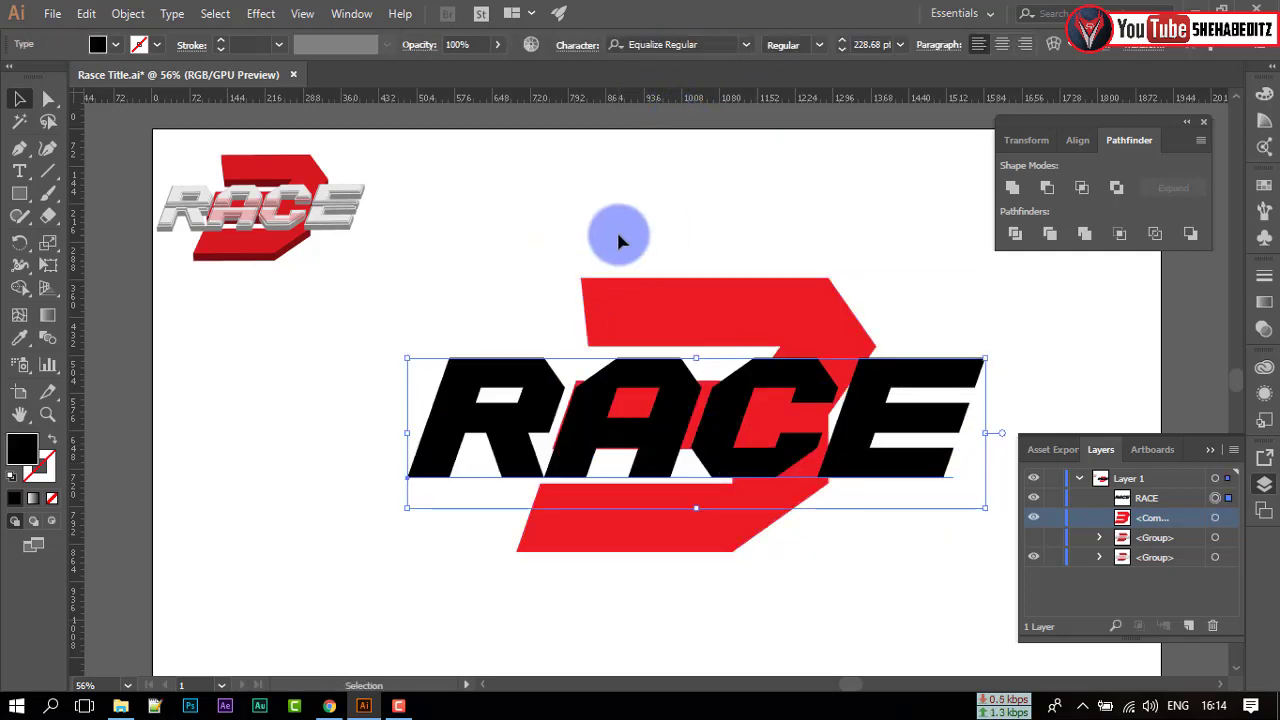
pyautogui.click(594, 214)
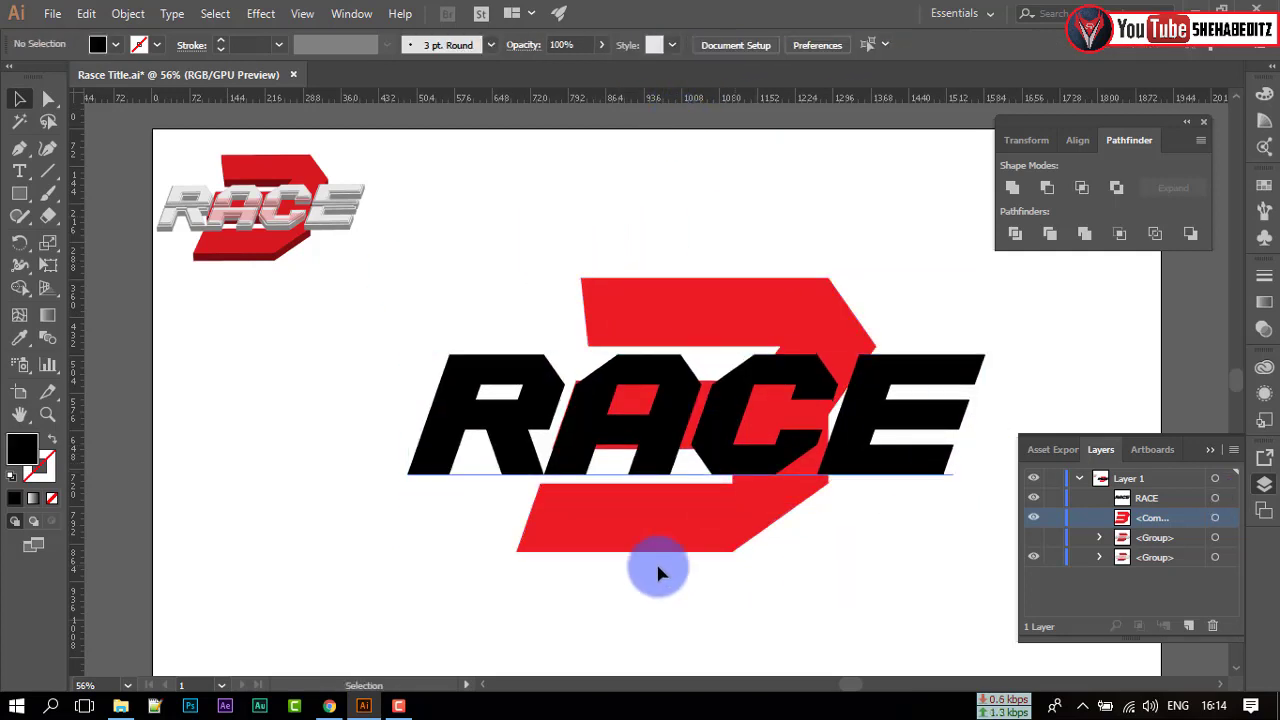
# - Change the fill of the large RACE text to white
pyautogui.click(732, 455)
pyautogui.click(115, 44)
pyautogui.click(40, 37)
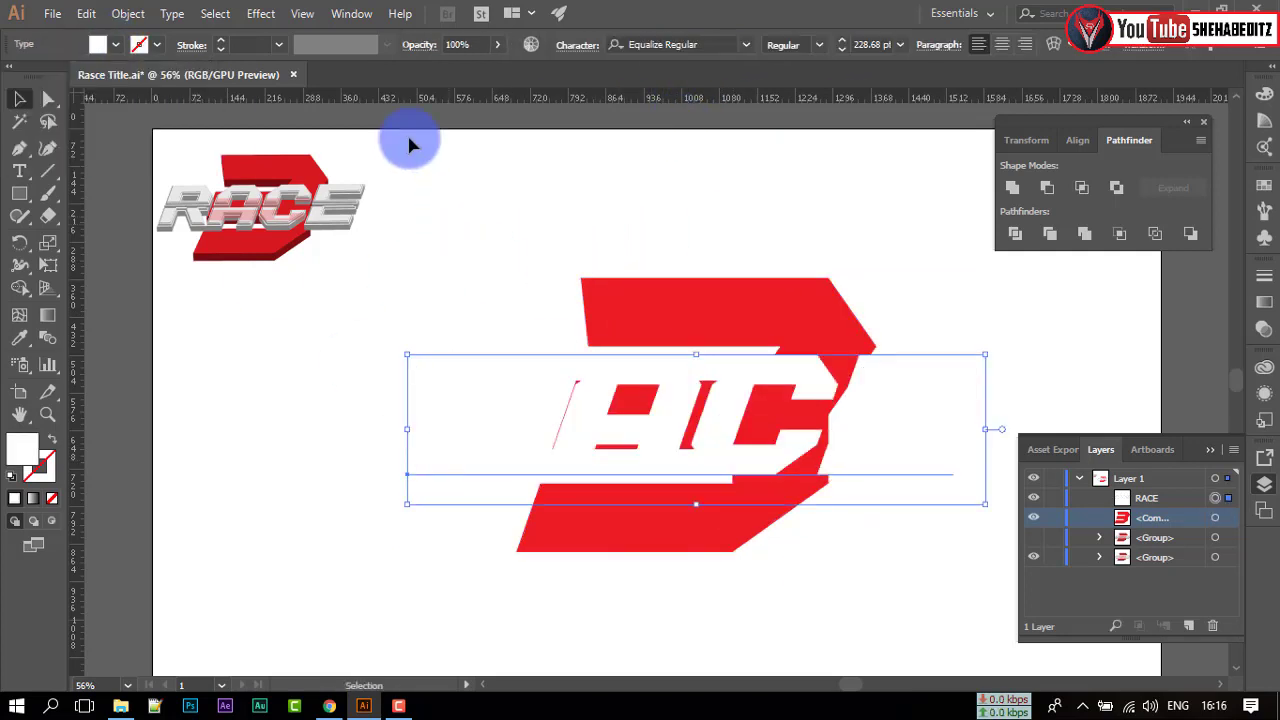
# - Apply 3D Extrude & Bevel to the RACE text with 50 pt depth, Complex 2 bevel at 4 pt height and rotation about 9°, 7°, -2°
pyautogui.click(260, 13)
pyautogui.moveTo(460, 120)
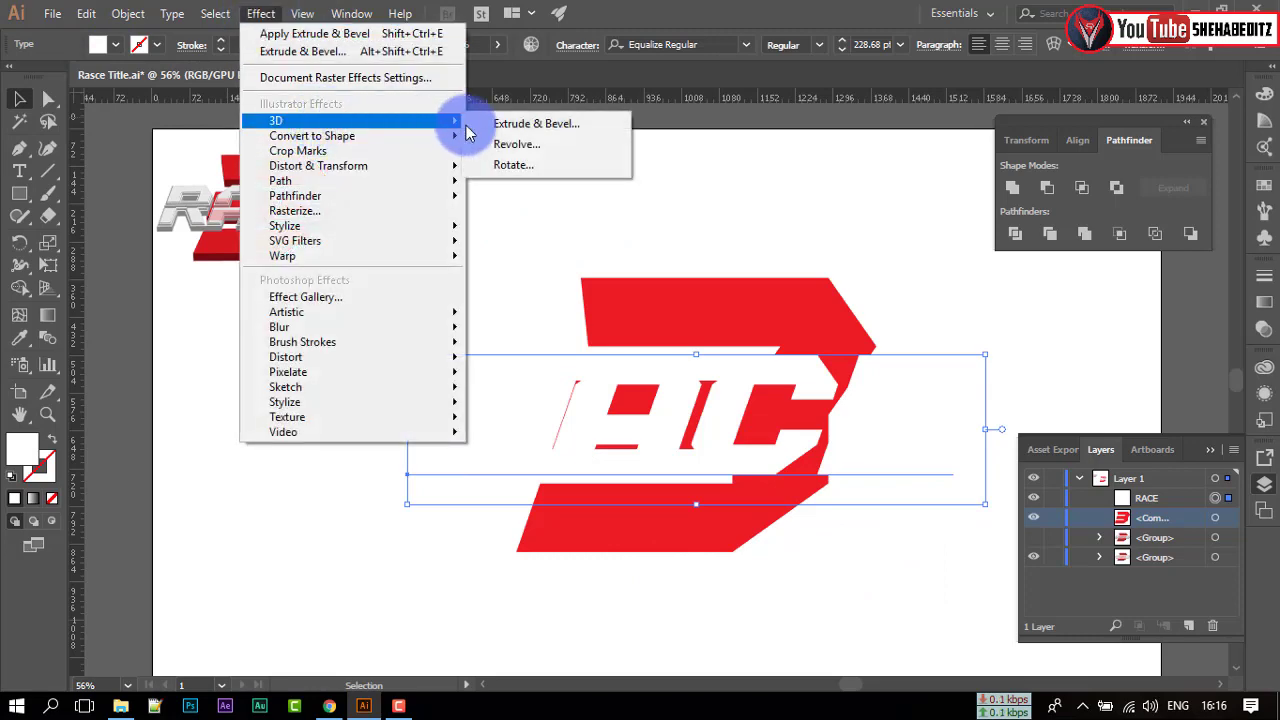
pyautogui.click(520, 128)
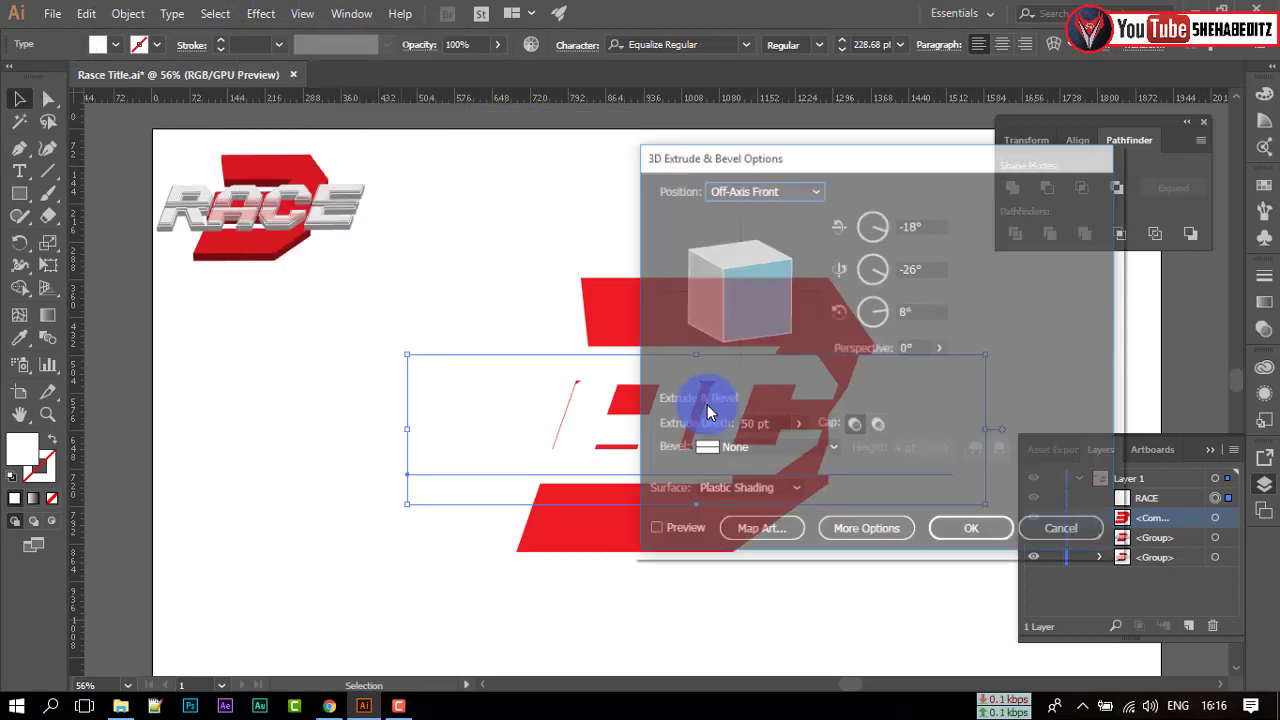
pyautogui.click(745, 448)
pyautogui.click(778, 531)
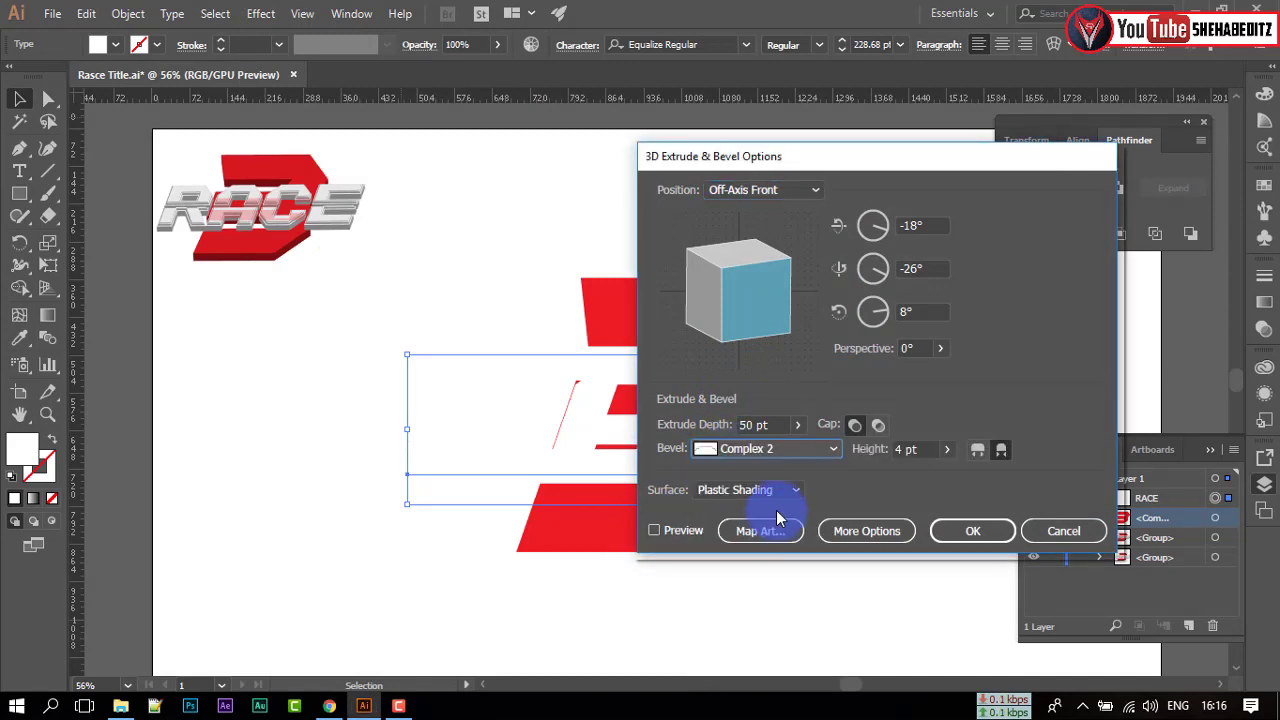
pyautogui.click(654, 530)
pyautogui.moveTo(730, 300); pyautogui.dragTo(704, 308)
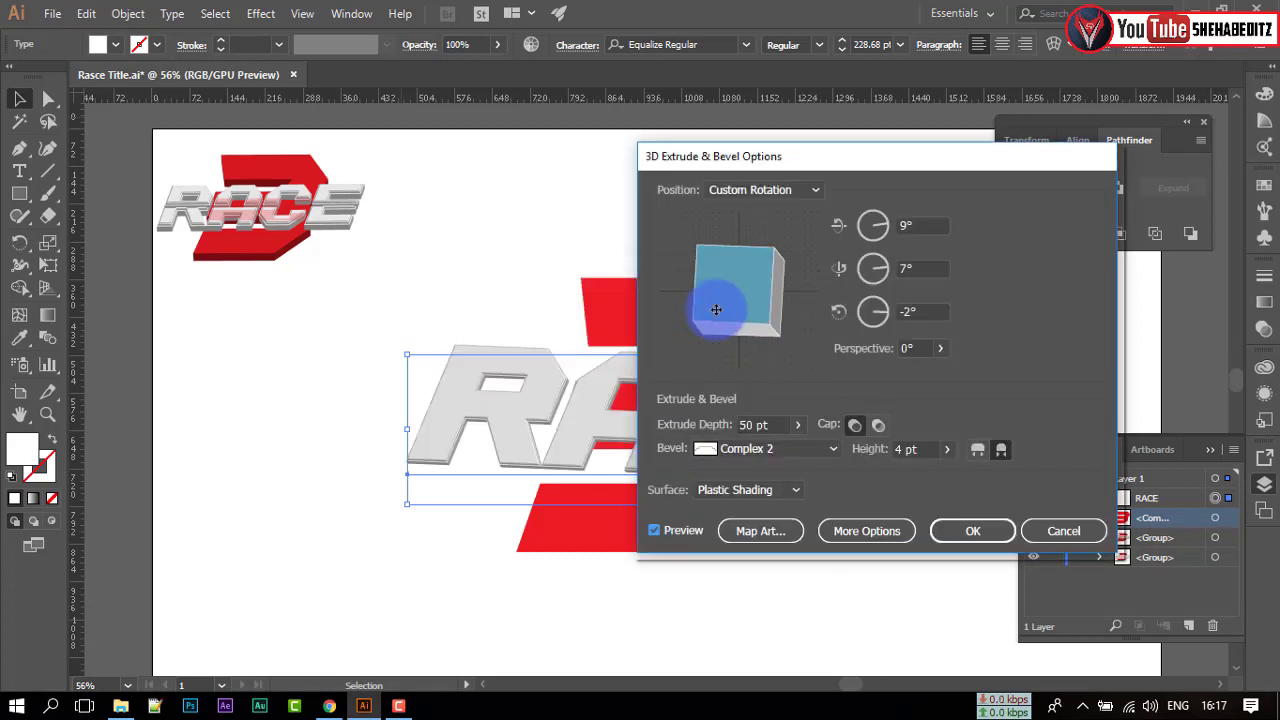
pyautogui.press('Return')
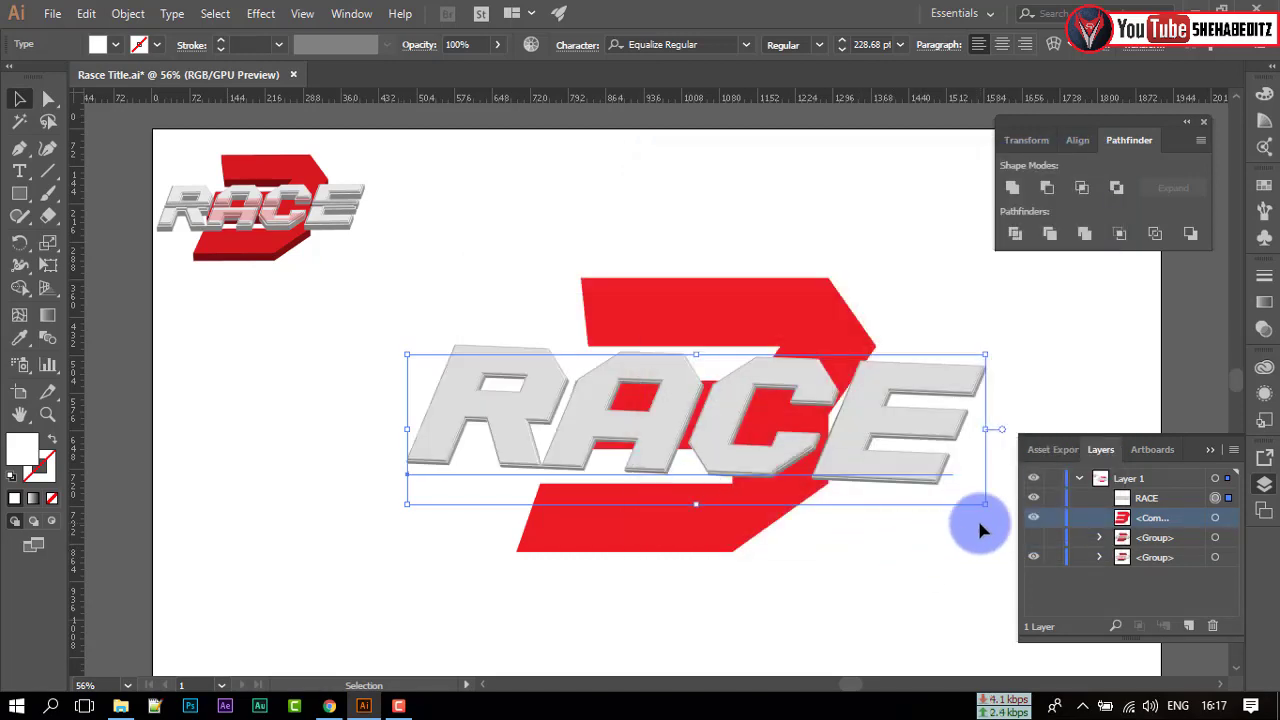
# - Apply the same Extrude & Bevel effect to the large red 3
pyautogui.click(900, 530)
pyautogui.click(697, 533)
pyautogui.click(260, 13)
pyautogui.click(287, 33)
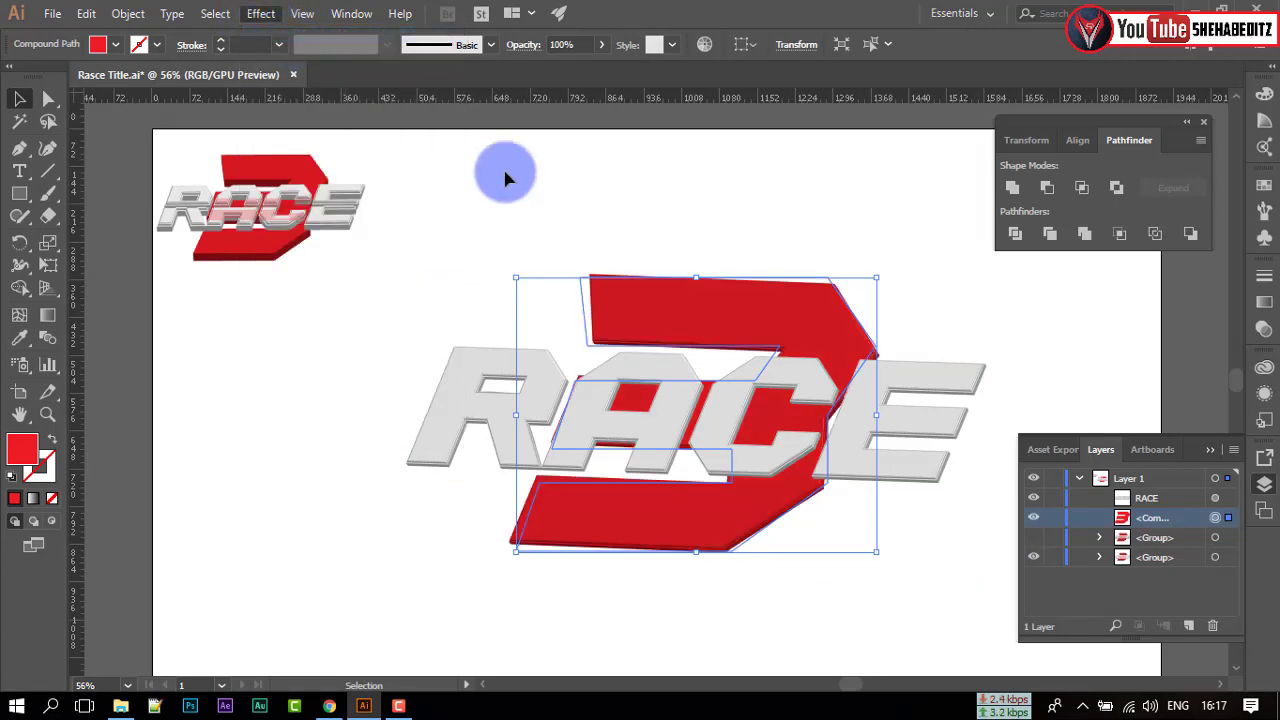
pyautogui.click(541, 280)
# - Hide the small reference logo and the RACE text, and open a PNG export of the red 3 without saving it
pyautogui.click(1034, 557)
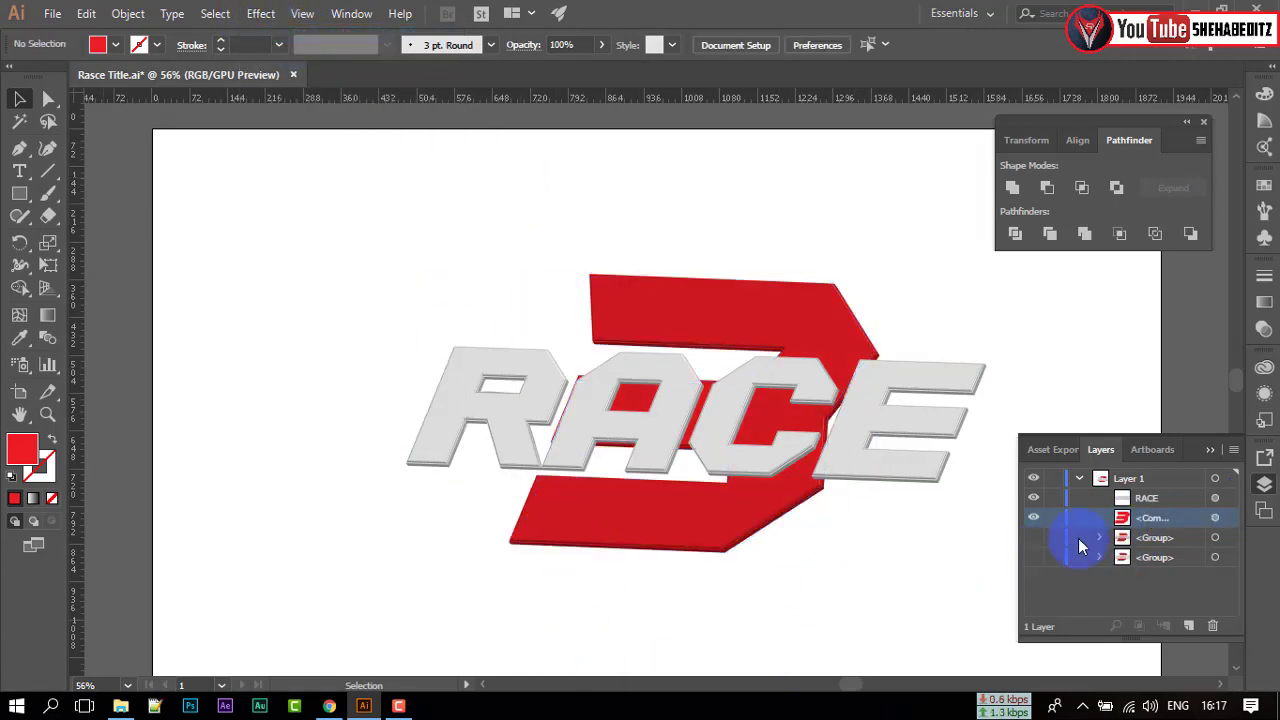
pyautogui.click(1034, 498)
pyautogui.click(52, 13)
pyautogui.click(429, 349)
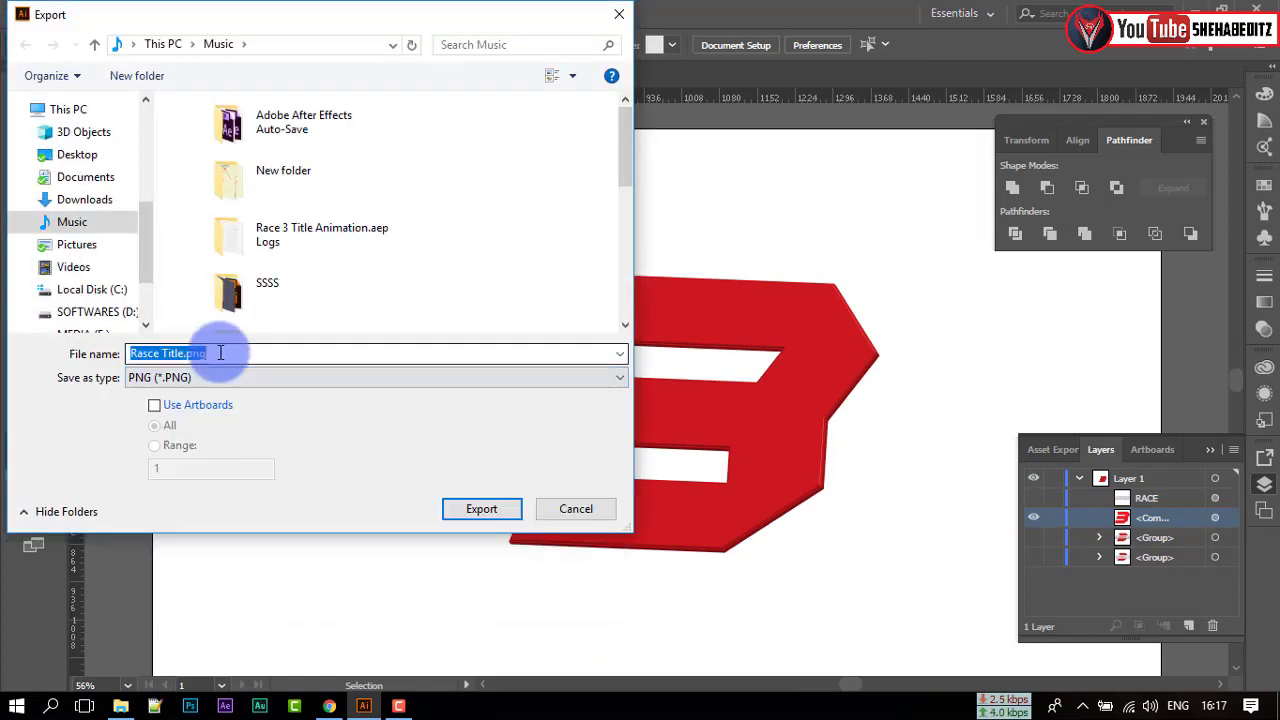
pyautogui.click(571, 508)
# - Hide the red 3 and show the RACE text on its own
pyautogui.click(1034, 517)
pyautogui.click(1034, 498)
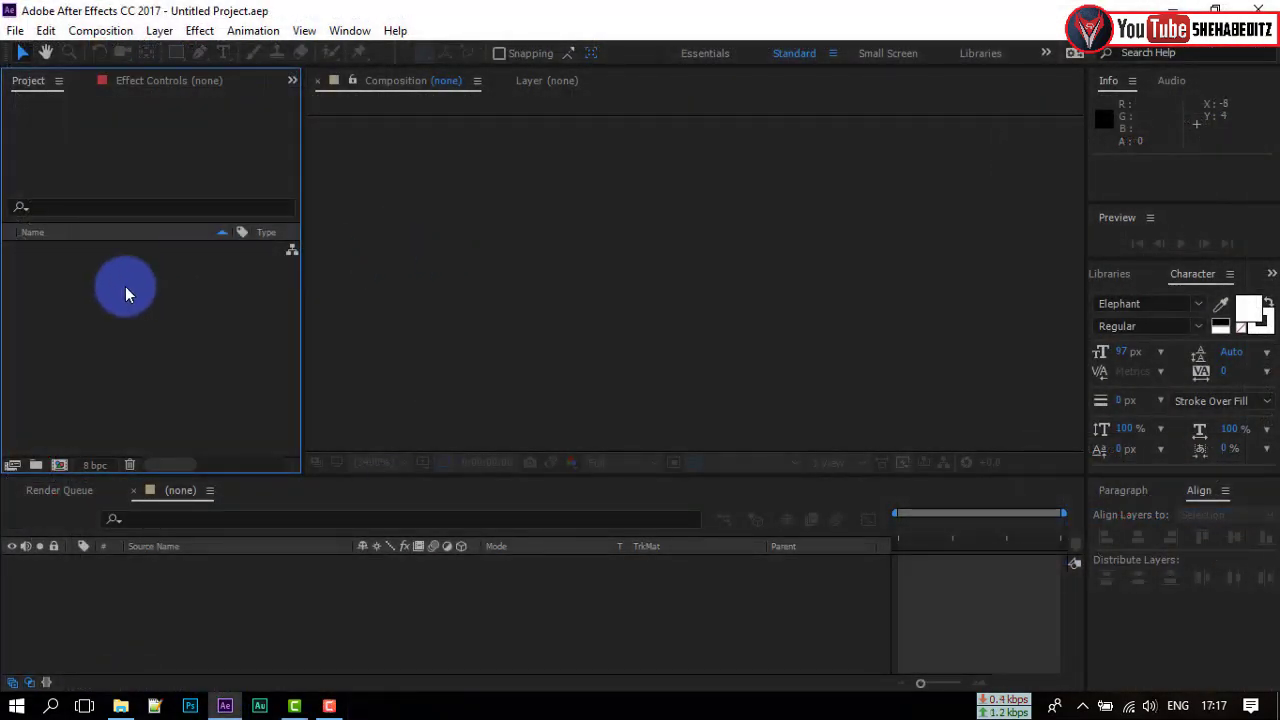
# - Switch to After Effects and import Particles_04.mp4, Rasce Title 3.png, Rasce Title.png, Smoke_Short_Fast.mov and Smoke_Short_Slow.mov
pyautogui.click(15, 30)
pyautogui.moveTo(94, 281)
pyautogui.click(345, 286)
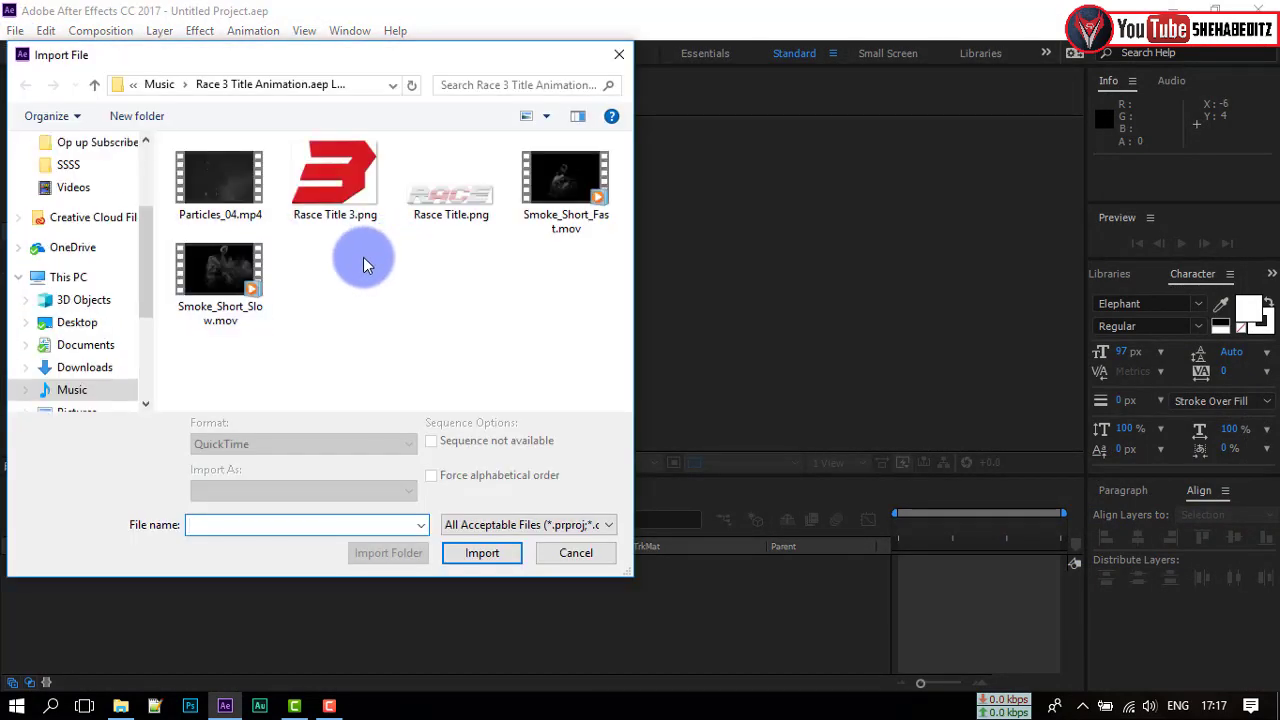
pyautogui.moveTo(205, 358); pyautogui.dragTo(545, 175)
pyautogui.click(481, 552)
pyautogui.moveTo(51, 388)
pyautogui.mouseDown()
pyautogui.moveTo(63, 293)
pyautogui.moveTo(66, 372)
pyautogui.mouseUp()
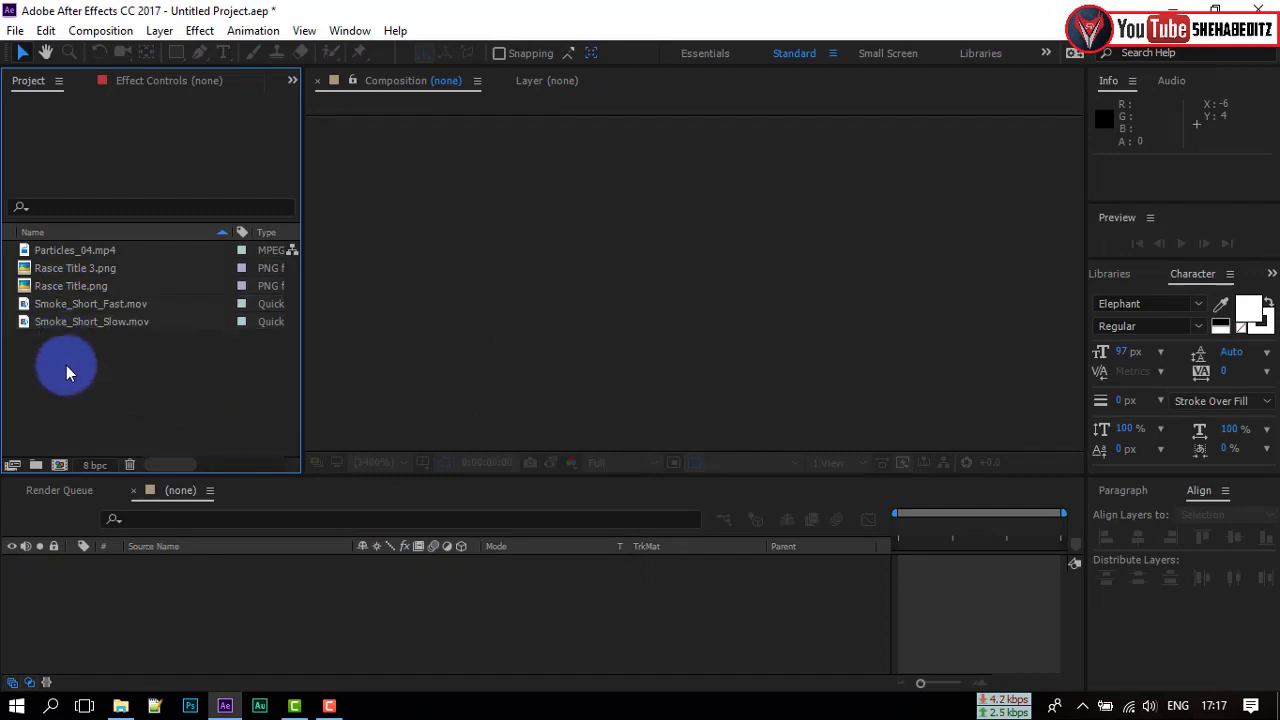
# - Create a project folder named Files and move all the imported footage into it
pyautogui.click(35, 465)
pyautogui.write('Files')
pyautogui.press('Return')
pyautogui.moveTo(96, 355); pyautogui.dragTo(48, 253)
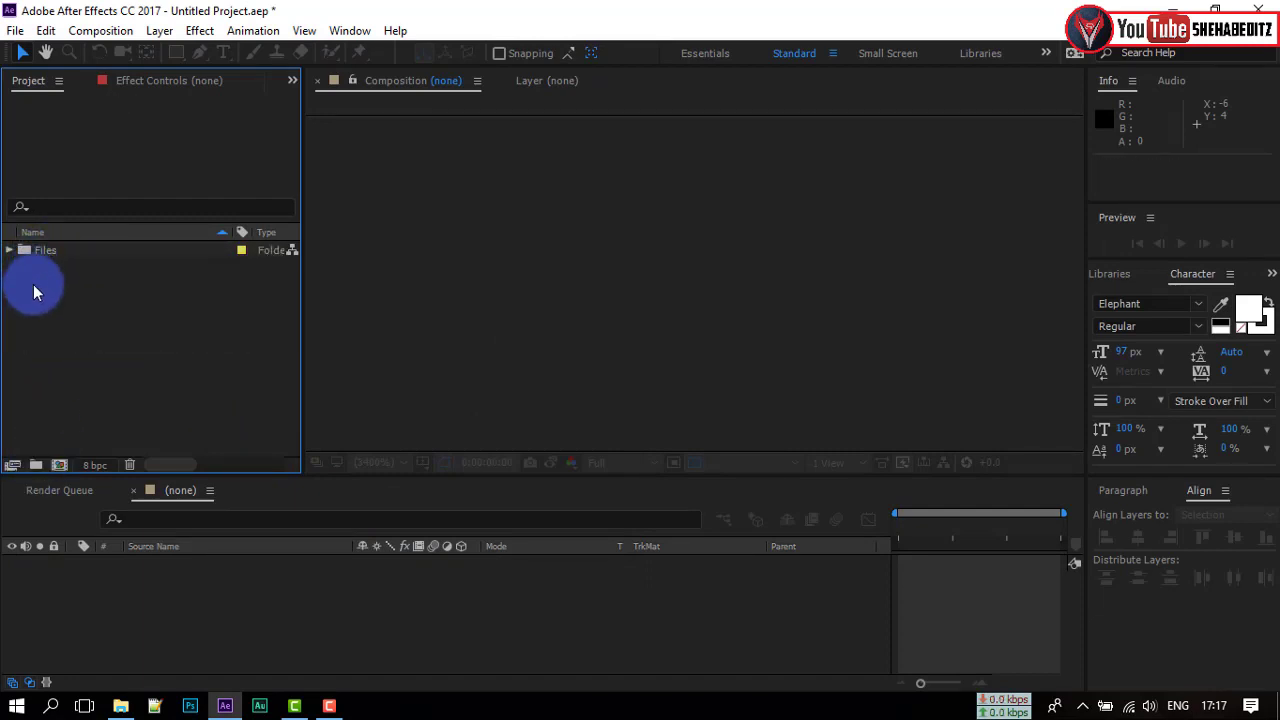
# - Create a composition named Main with the HDTV 1080 29.97 preset and a duration of 0:00:10:00
pyautogui.click(61, 468)
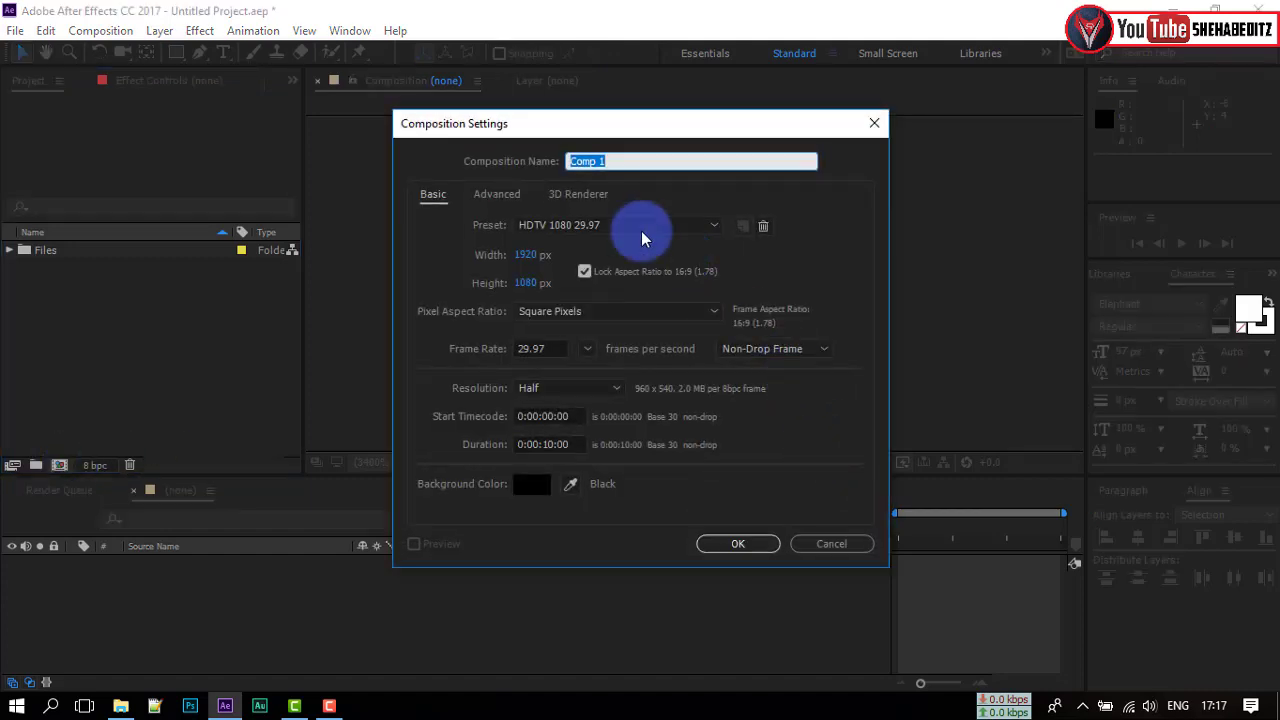
pyautogui.write('Main')
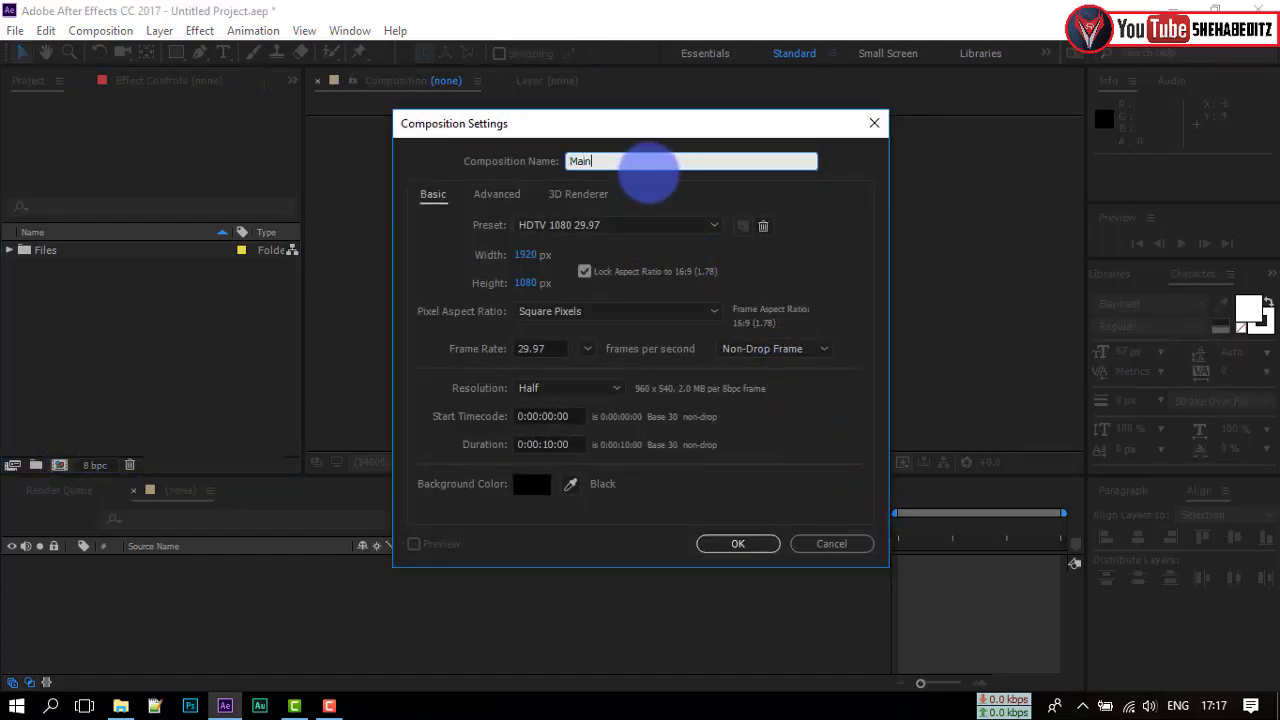
pyautogui.click(586, 225)
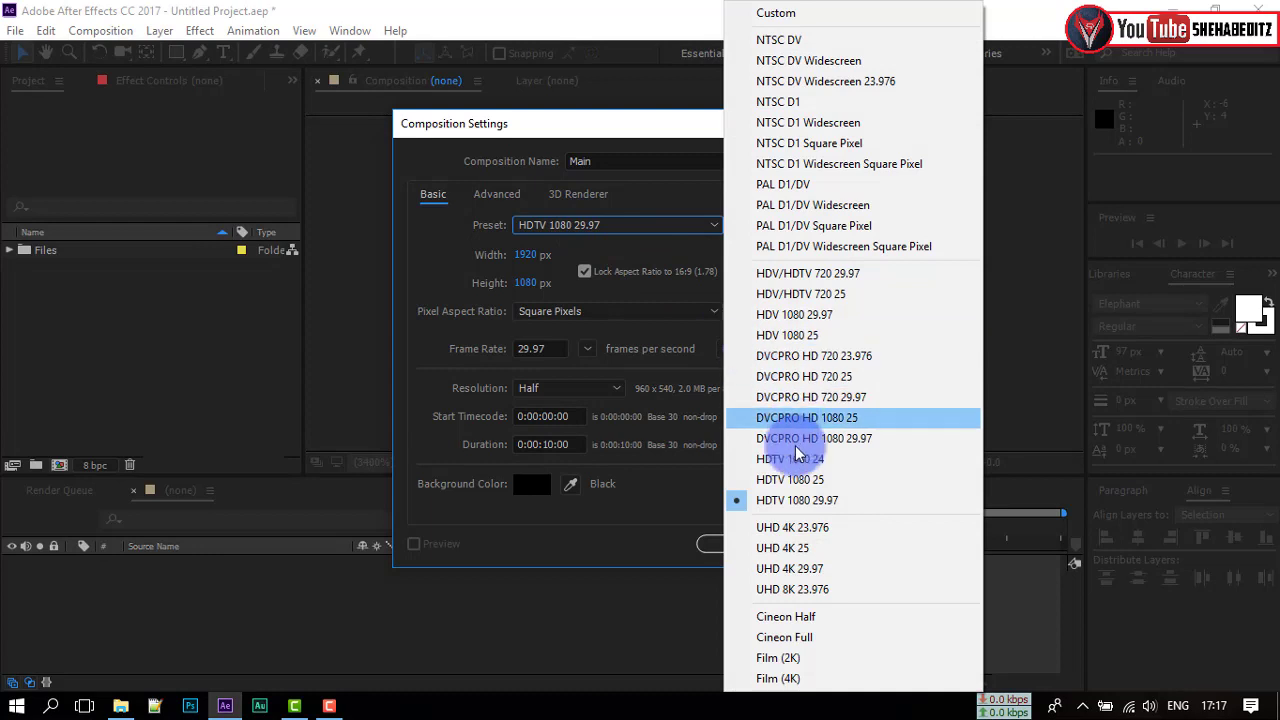
pyautogui.click(810, 503)
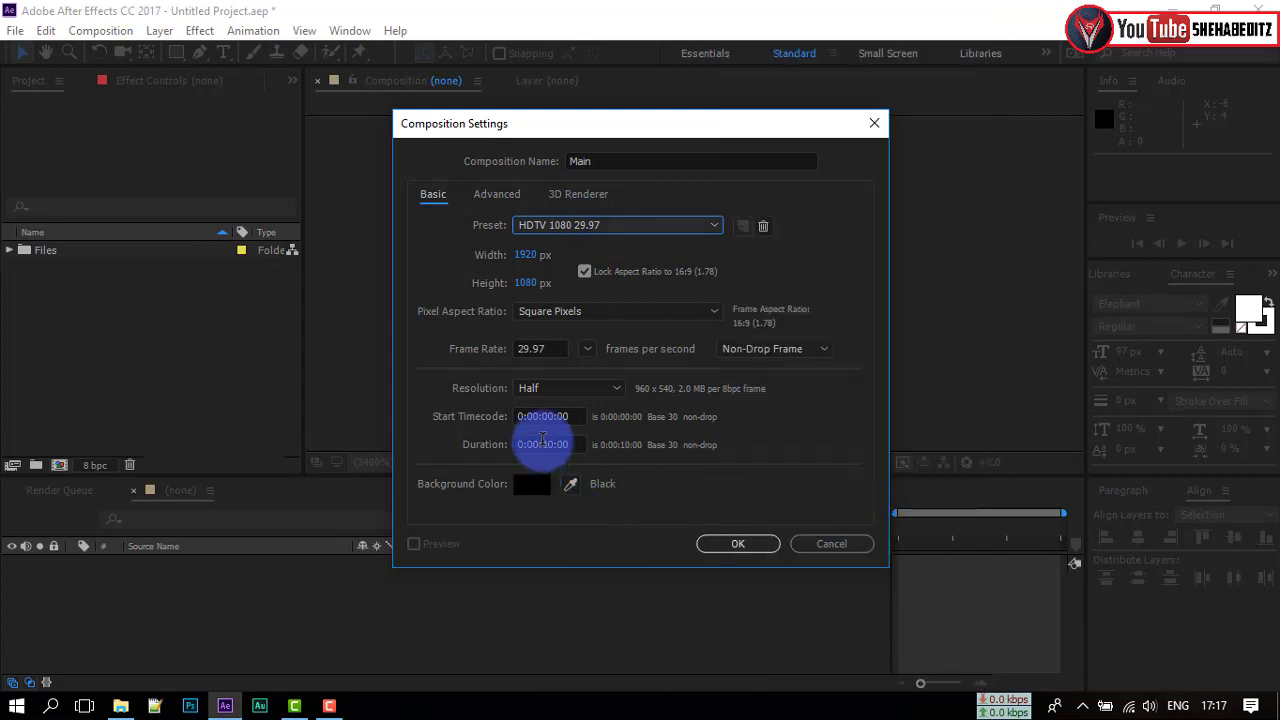
pyautogui.click(577, 445)
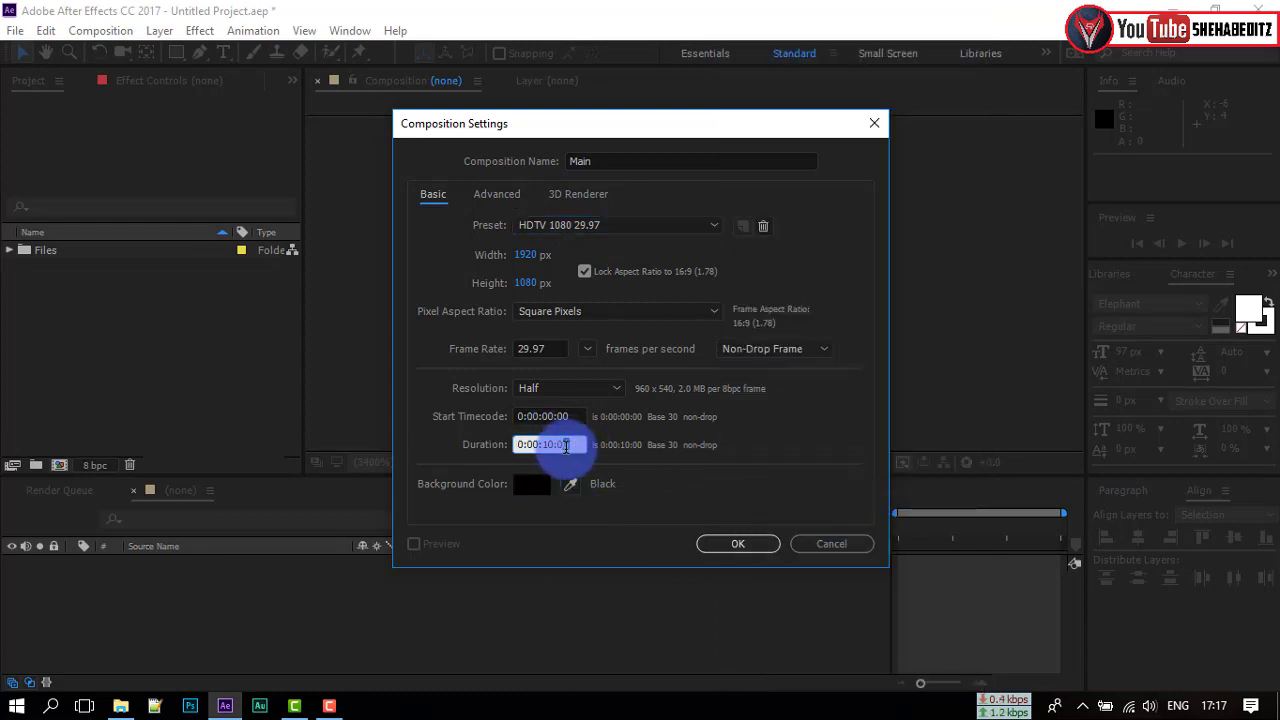
pyautogui.moveTo(566, 446); pyautogui.dragTo(480, 456)
pyautogui.click(748, 541)
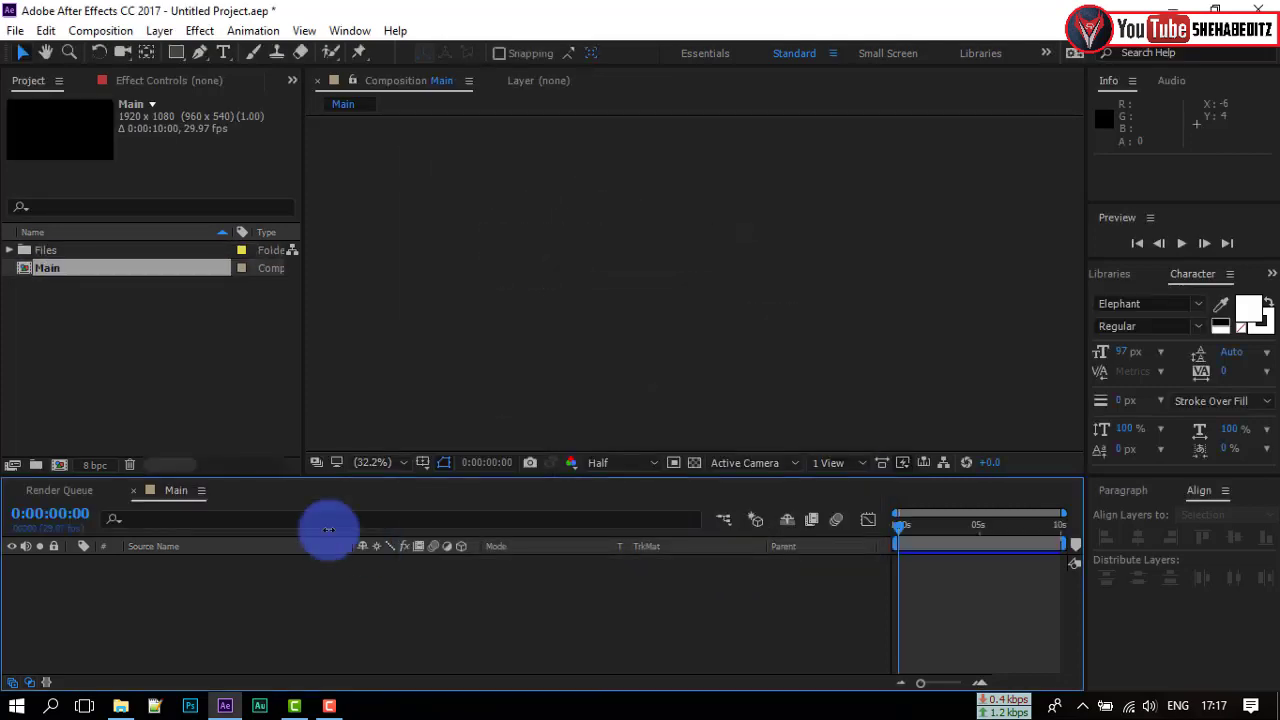
# - Add a black 1920 x 1080 px solid named BG to the Main composition
pyautogui.rightClick(133, 607)
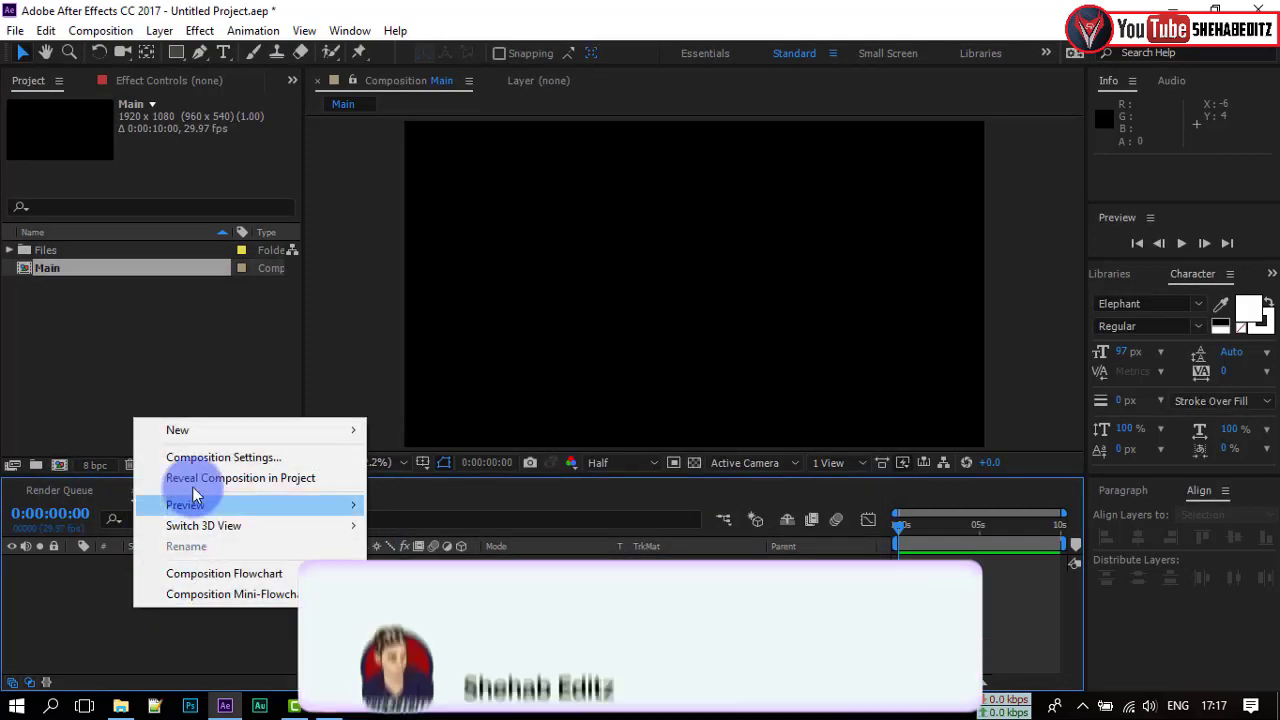
pyautogui.moveTo(201, 441)
pyautogui.click(420, 478)
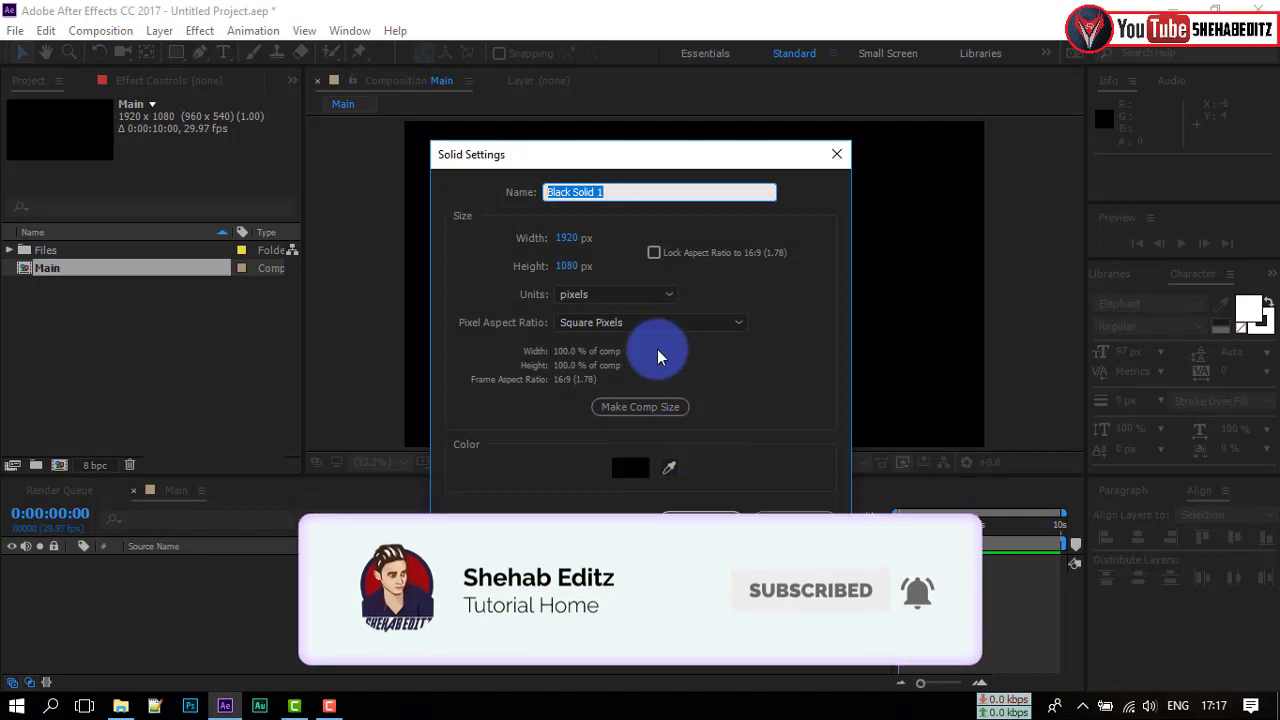
pyautogui.write('BD')
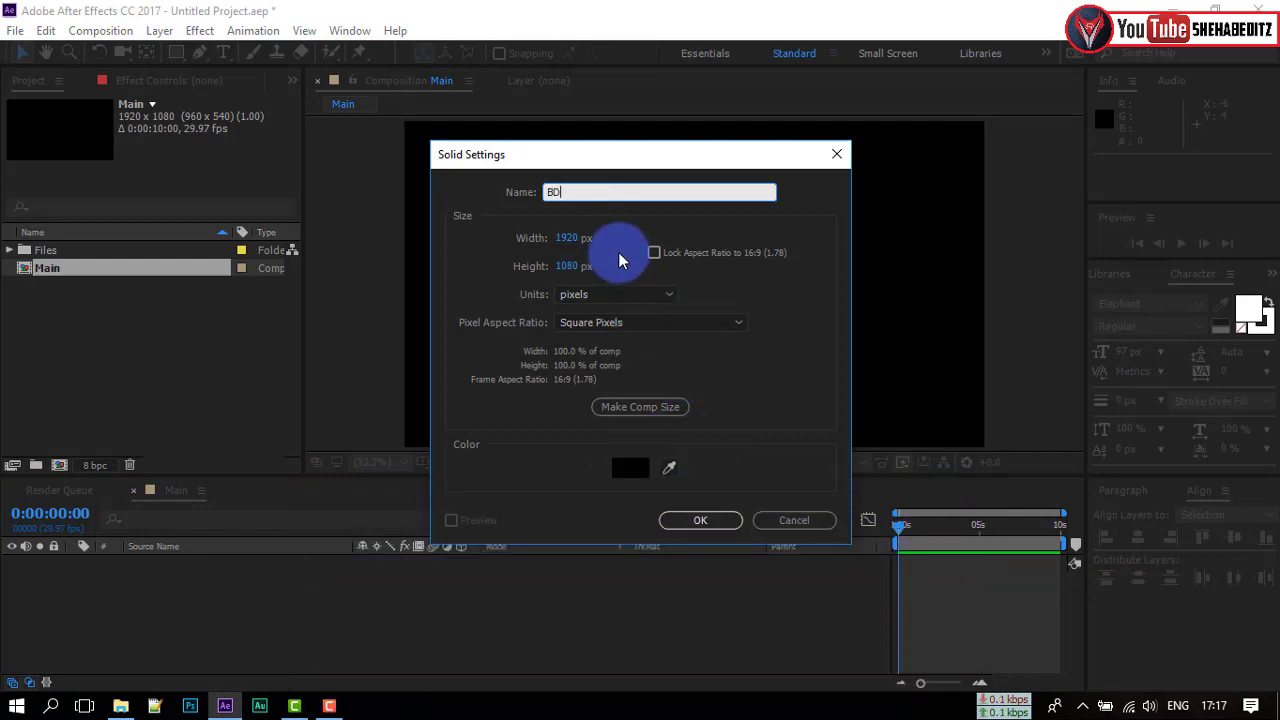
pyautogui.write('G')
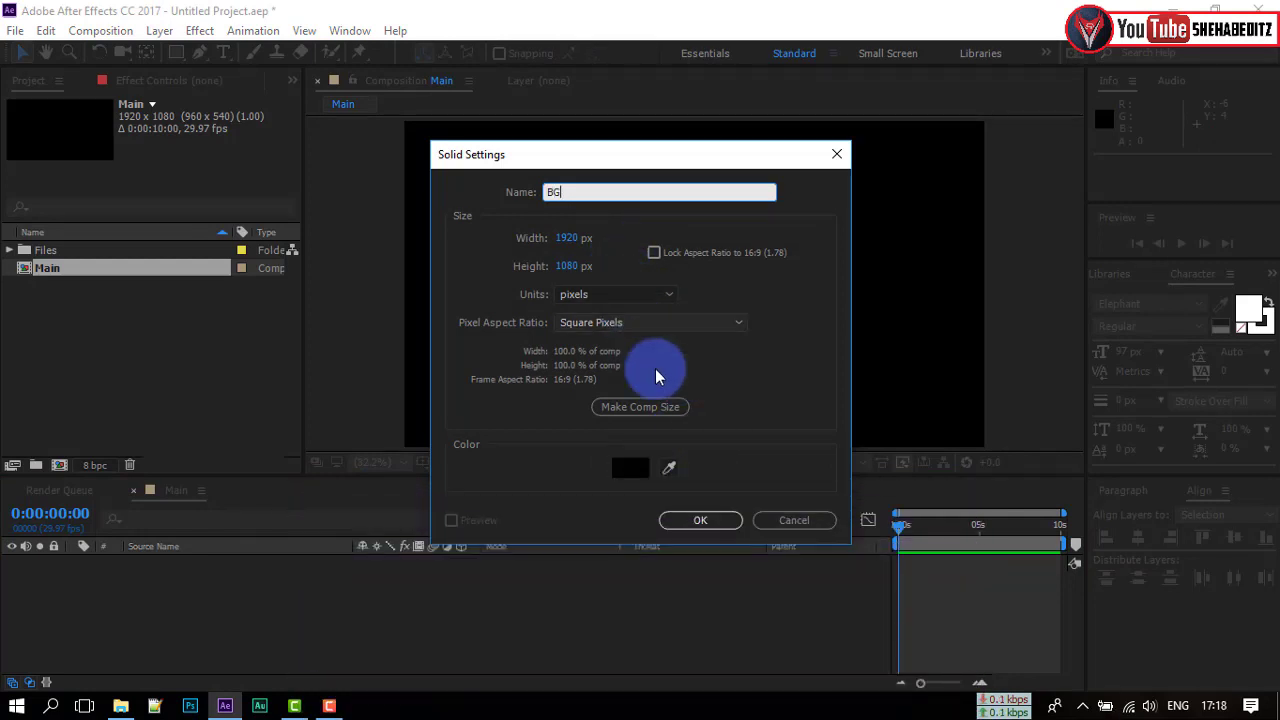
pyautogui.click(700, 520)
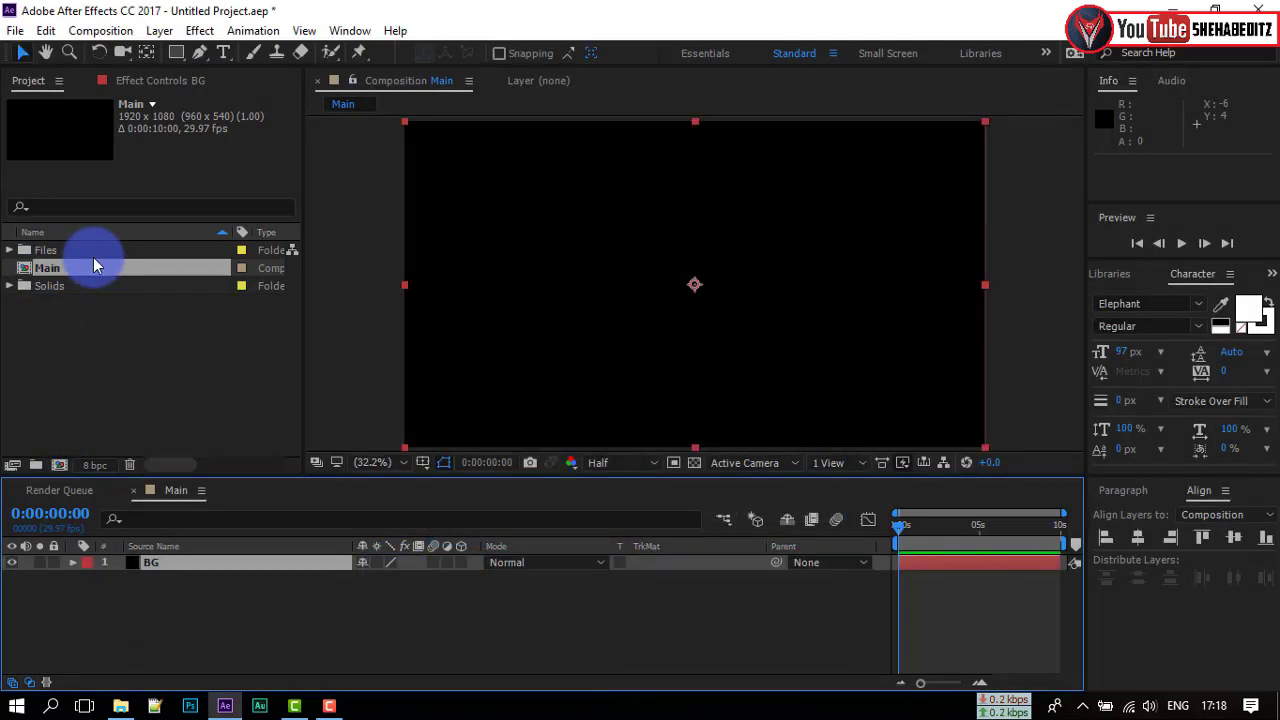
# - Add Rasce Title 3.png to Main above the BG layer and set its scale to 85%
pyautogui.click(8, 251)
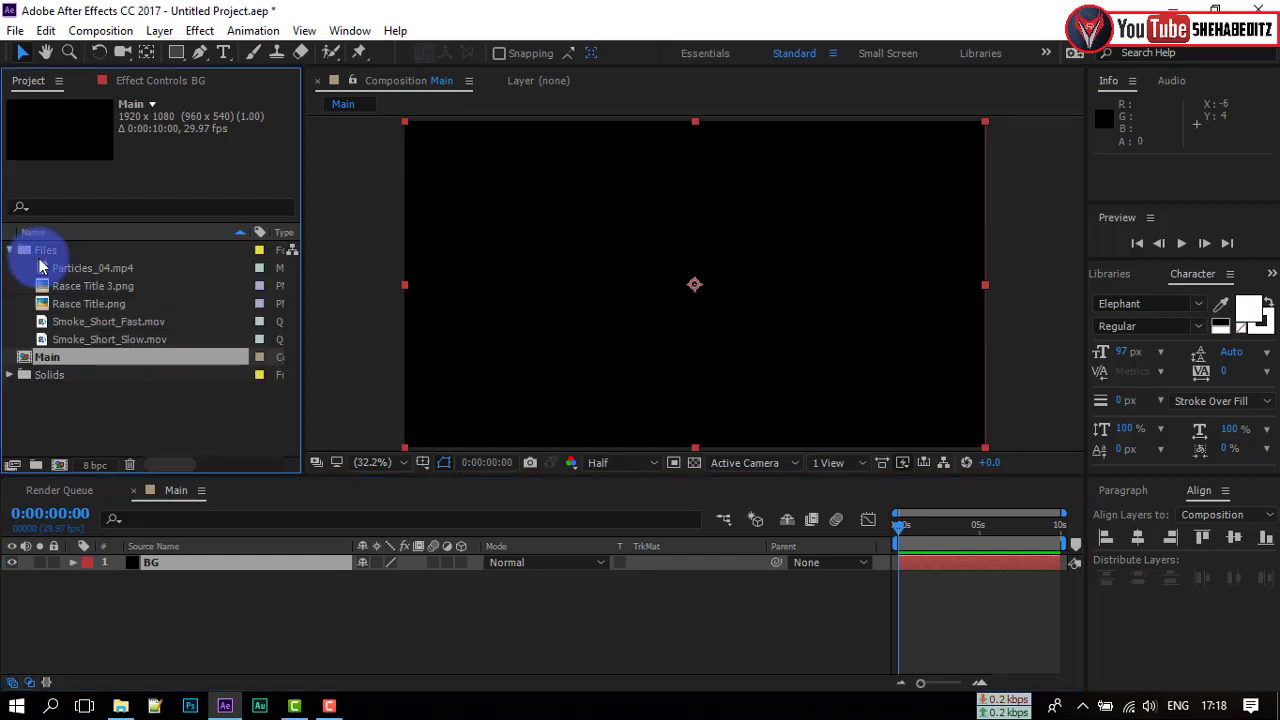
pyautogui.click(85, 287)
pyautogui.moveTo(78, 290); pyautogui.dragTo(237, 570)
pyautogui.press('s')
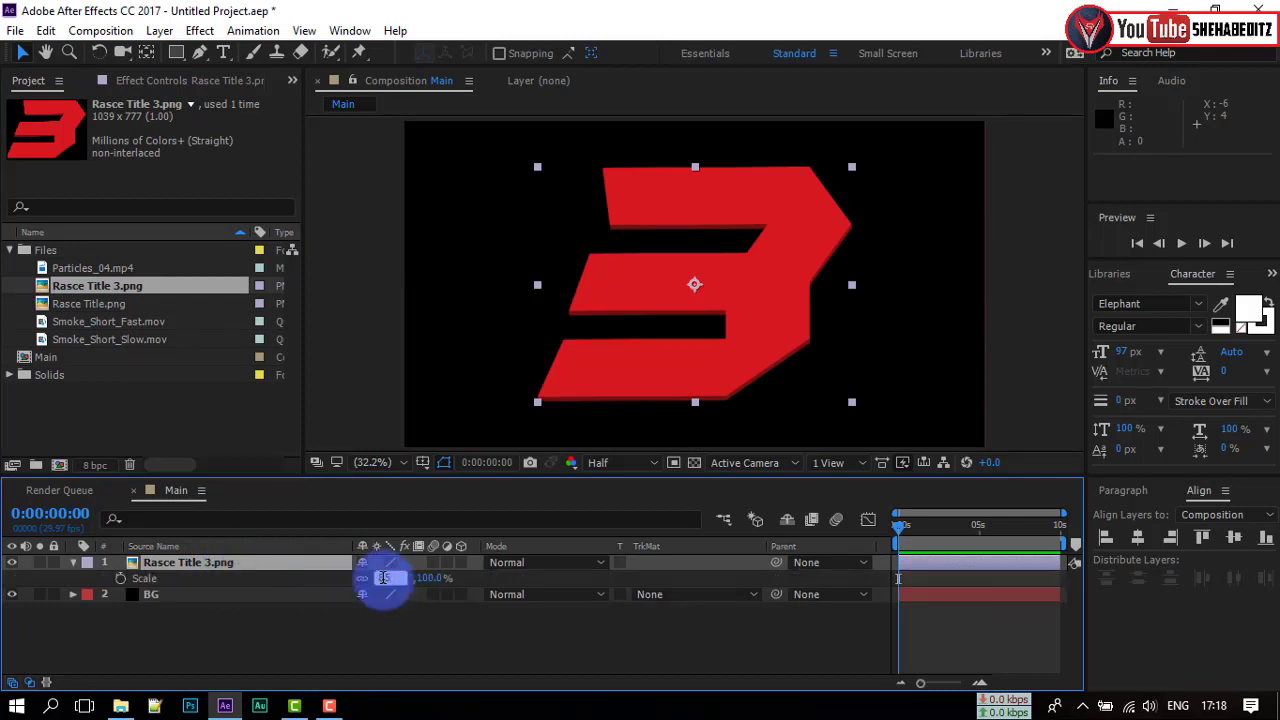
pyautogui.write('85')
pyautogui.press('Return')
pyautogui.click(330, 625)
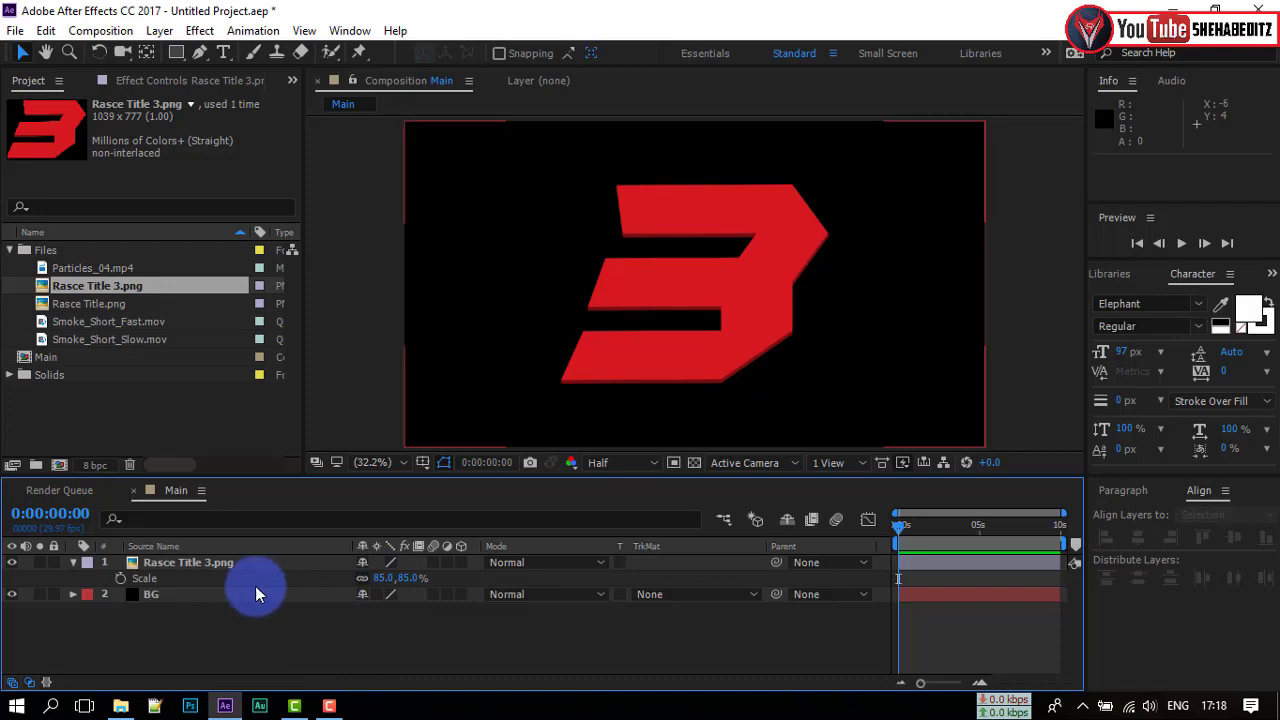
# - Pre-compose the Rasce Title 3.png layer as 3, moving all attributes into the new composition
pyautogui.click(143, 563)
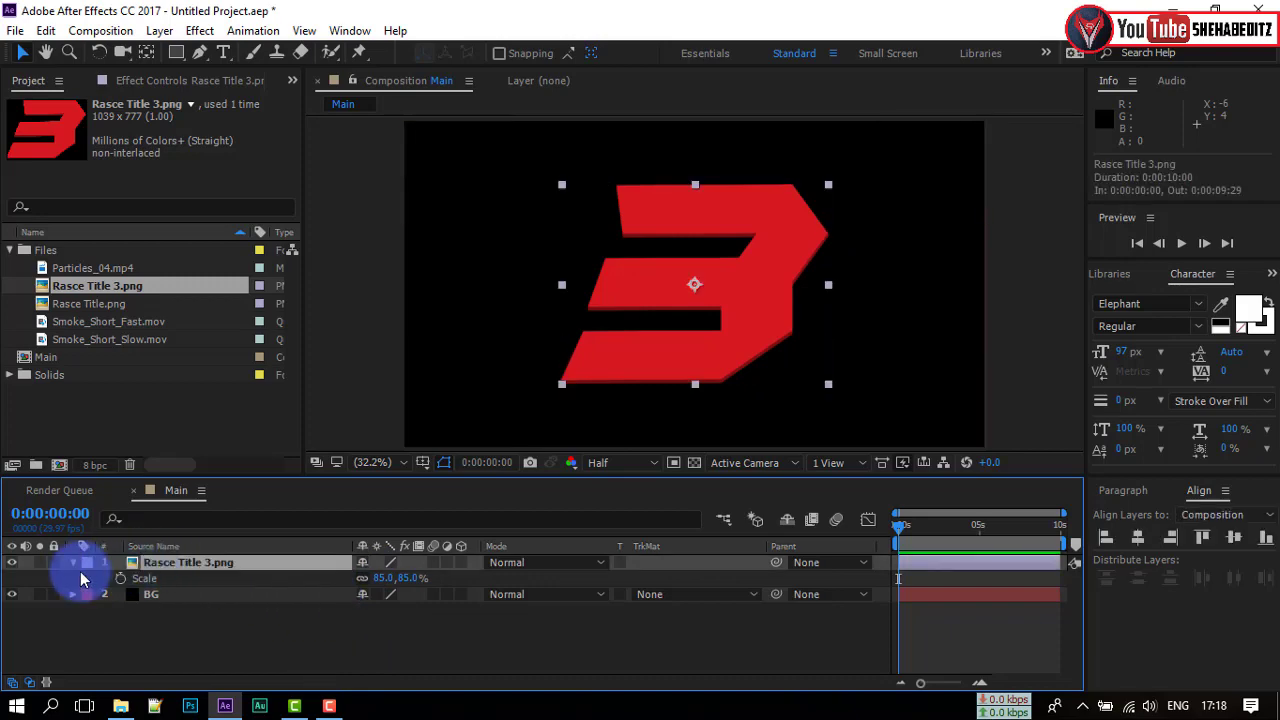
pyautogui.rightClick(135, 570)
pyautogui.click(228, 597)
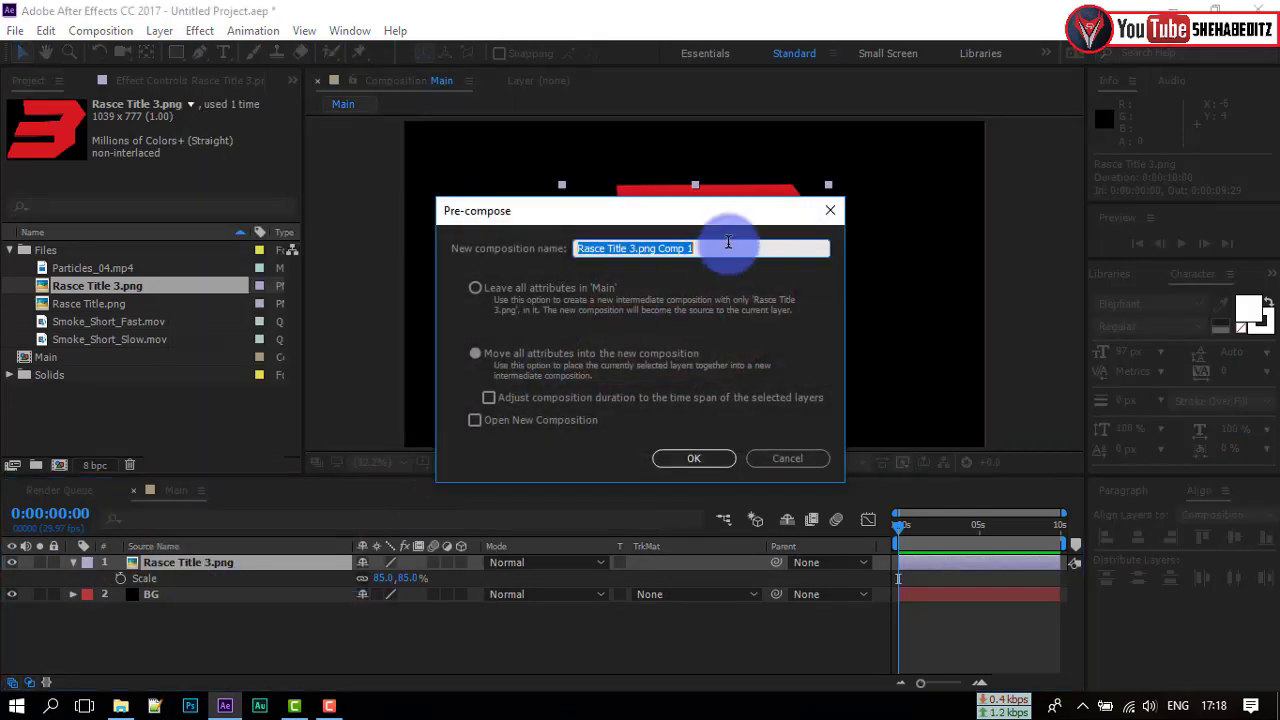
pyautogui.write('3')
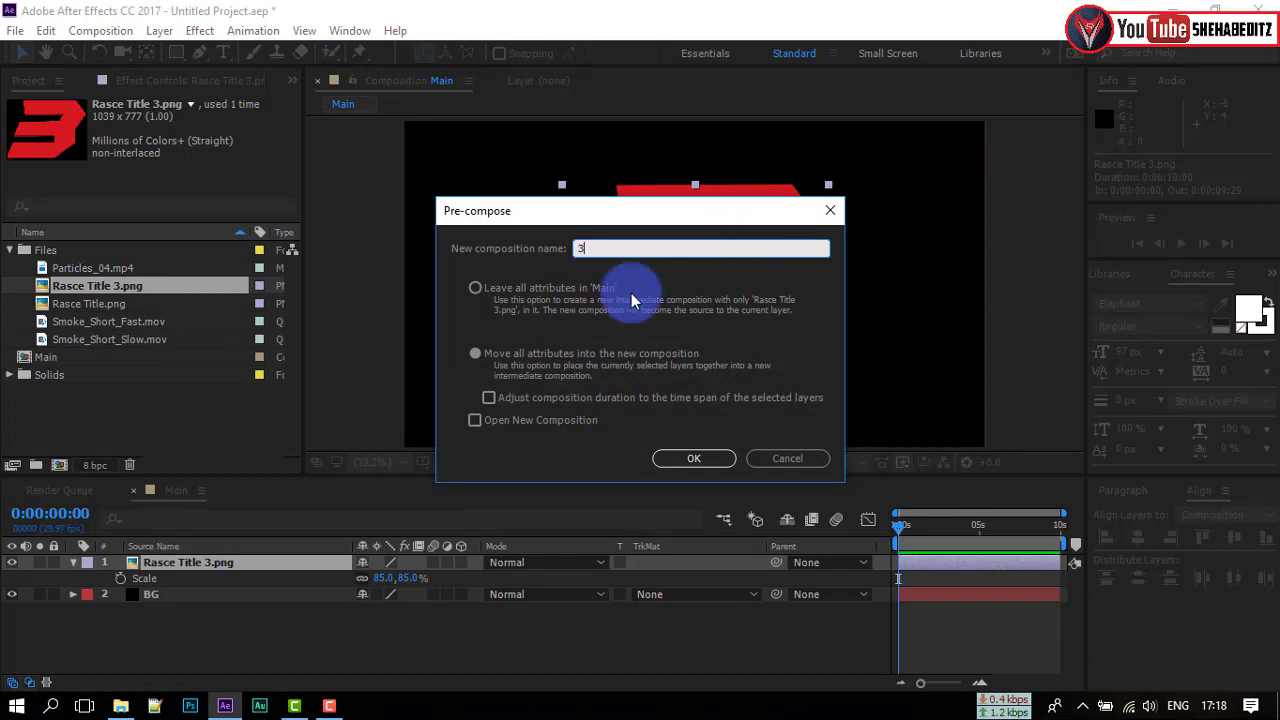
pyautogui.click(475, 353)
pyautogui.click(690, 459)
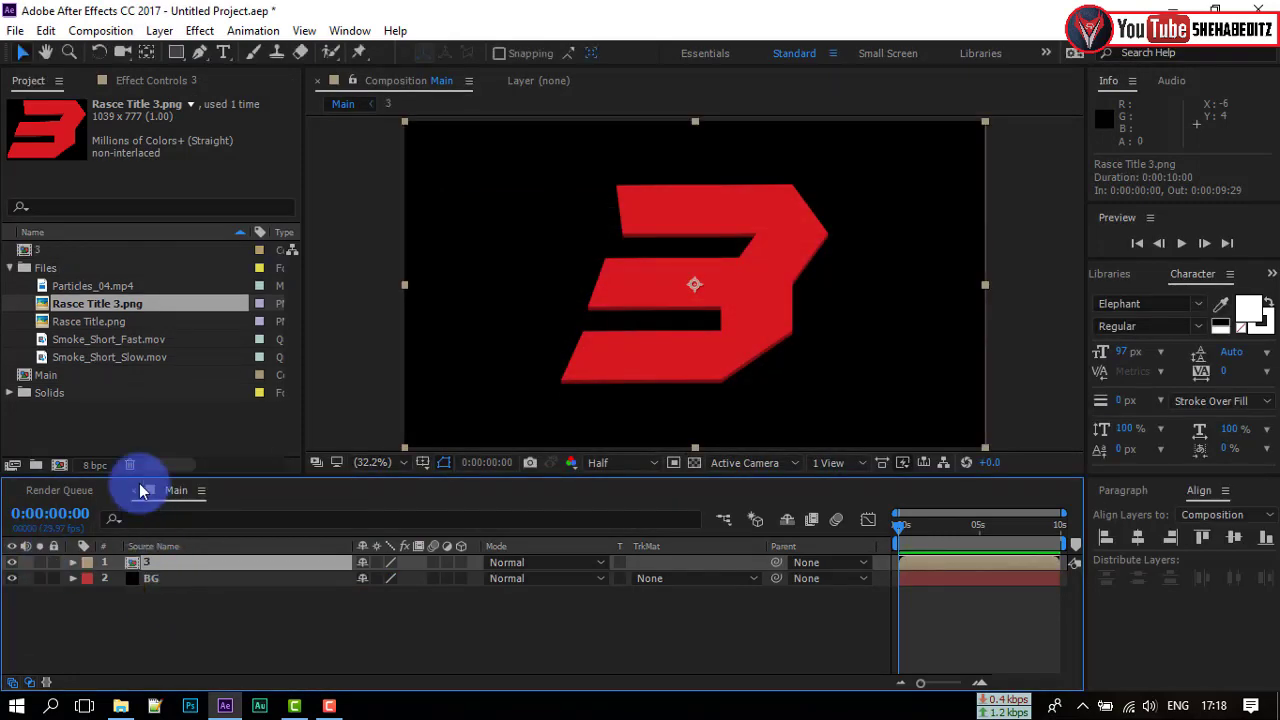
# - Add Rasce Title.png to Main above the 3 layer and set its scale to 85%
pyautogui.click(92, 324)
pyautogui.moveTo(91, 330); pyautogui.dragTo(160, 562)
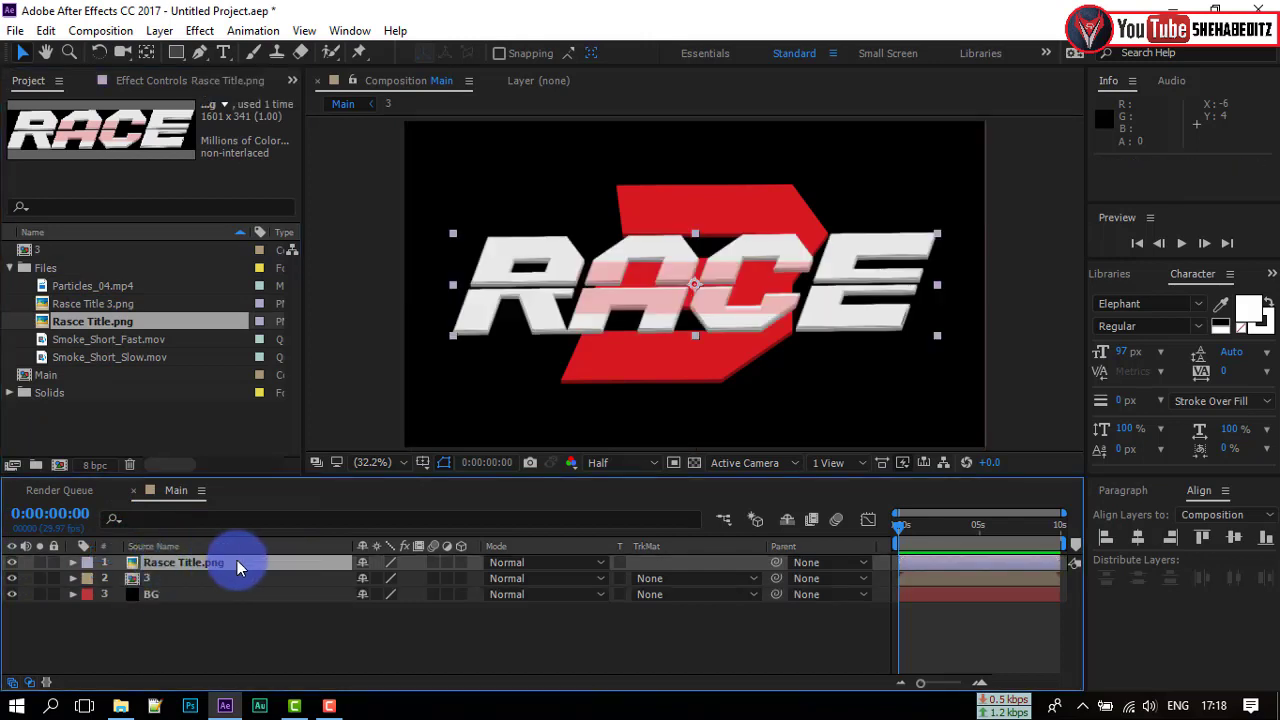
pyautogui.press('s')
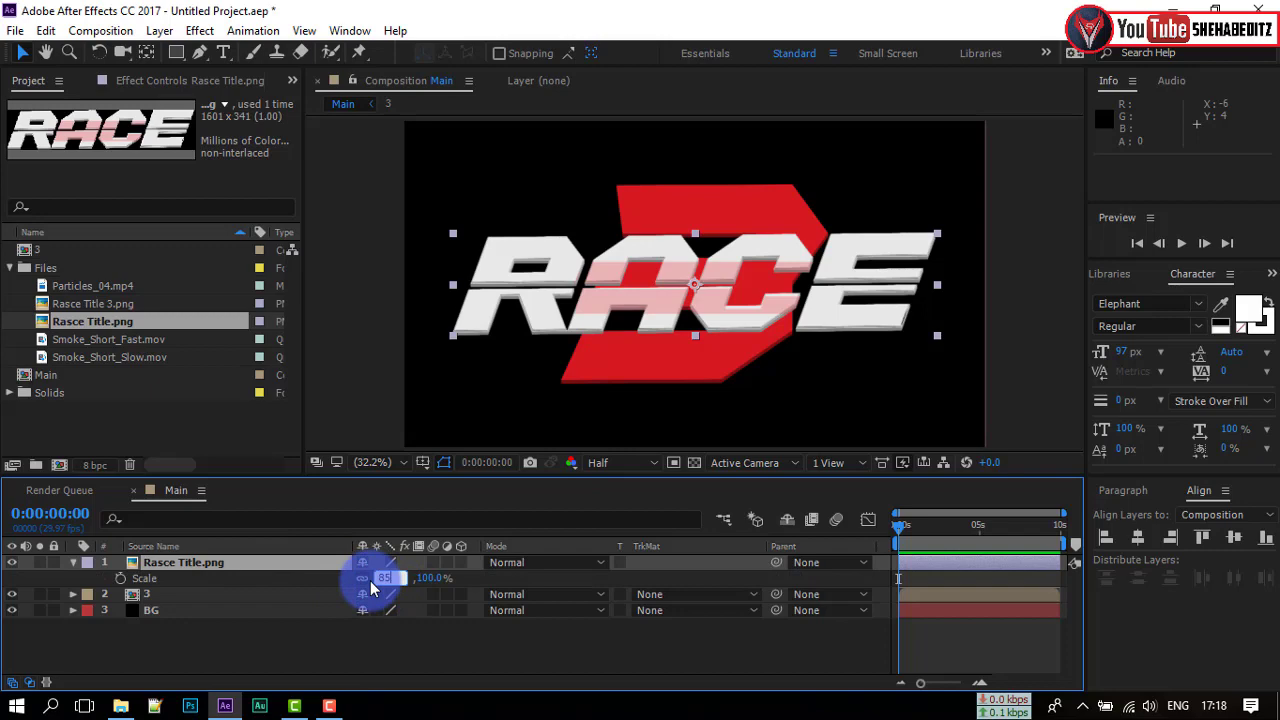
# - Pre-compose the Rasce Title.png layer as Rasce with all attributes moved into it, keeping it as the top layer
pyautogui.rightClick(204, 585)
pyautogui.click(464, 536)
pyautogui.moveTo(607, 248); pyautogui.dragTo(750, 255)
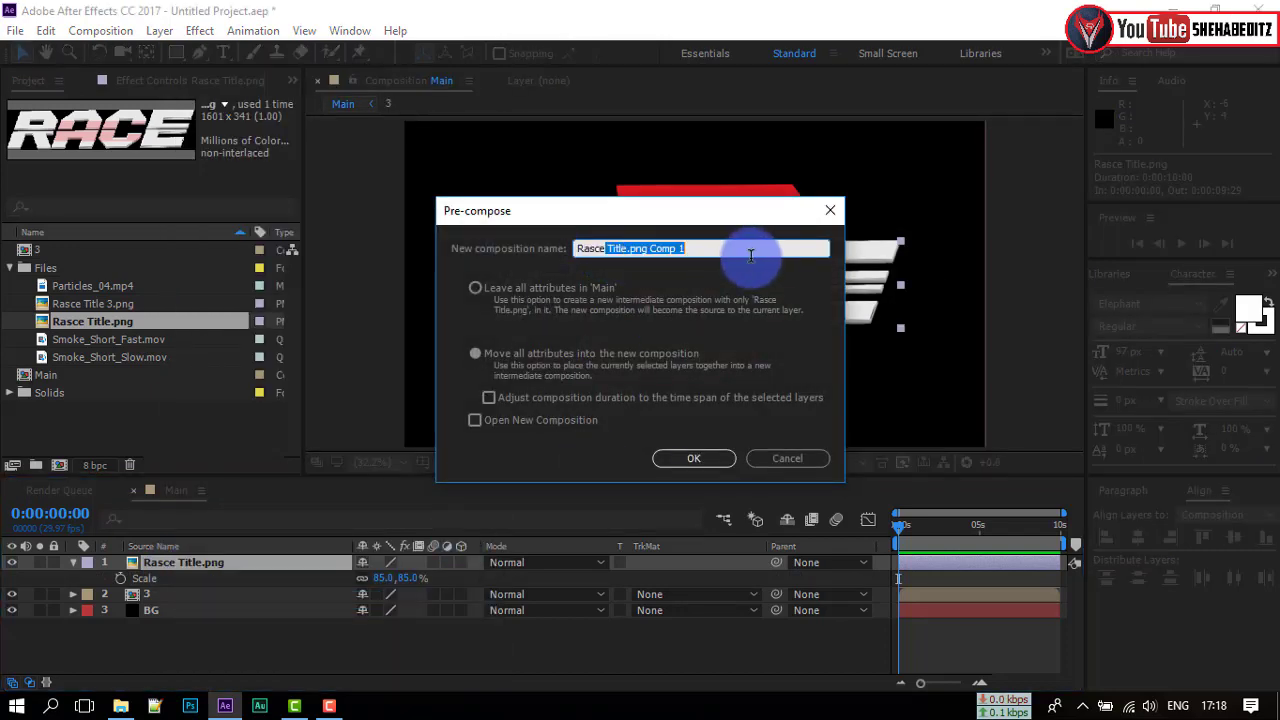
pyautogui.press('BackSpace')
pyautogui.click(690, 458)
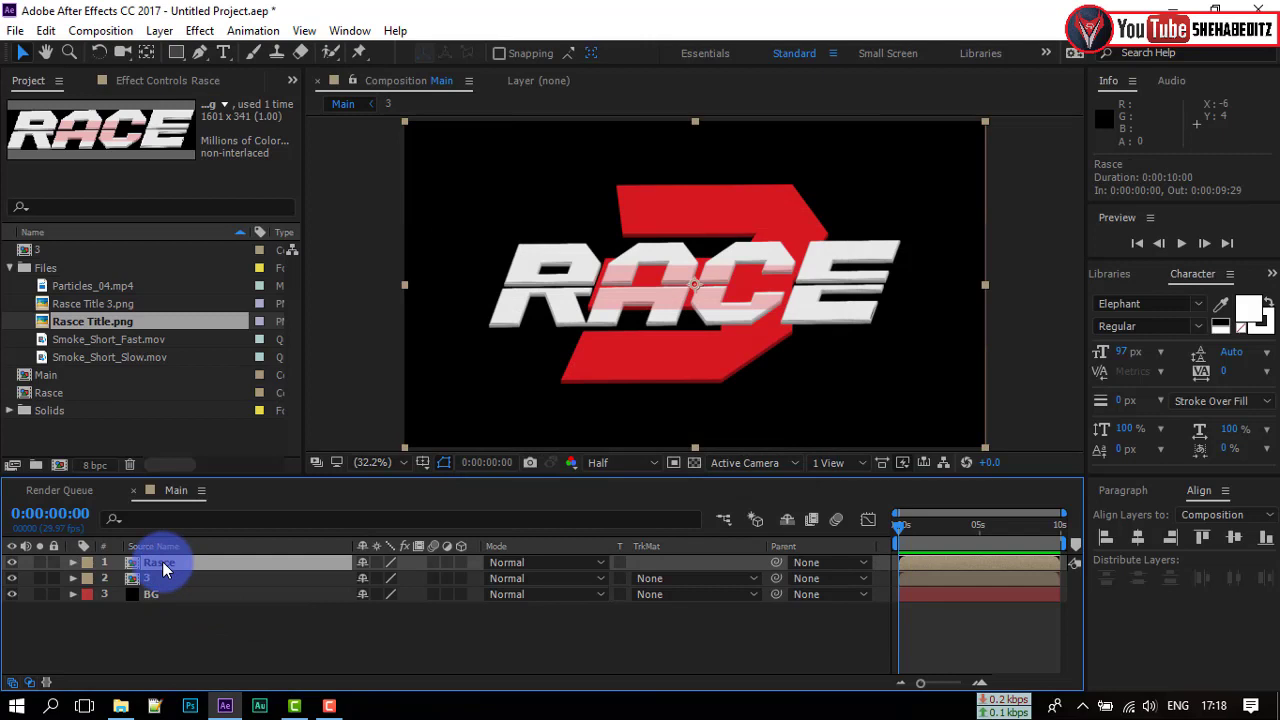
pyautogui.moveTo(163, 566); pyautogui.dragTo(156, 585)
pyautogui.click(189, 562)
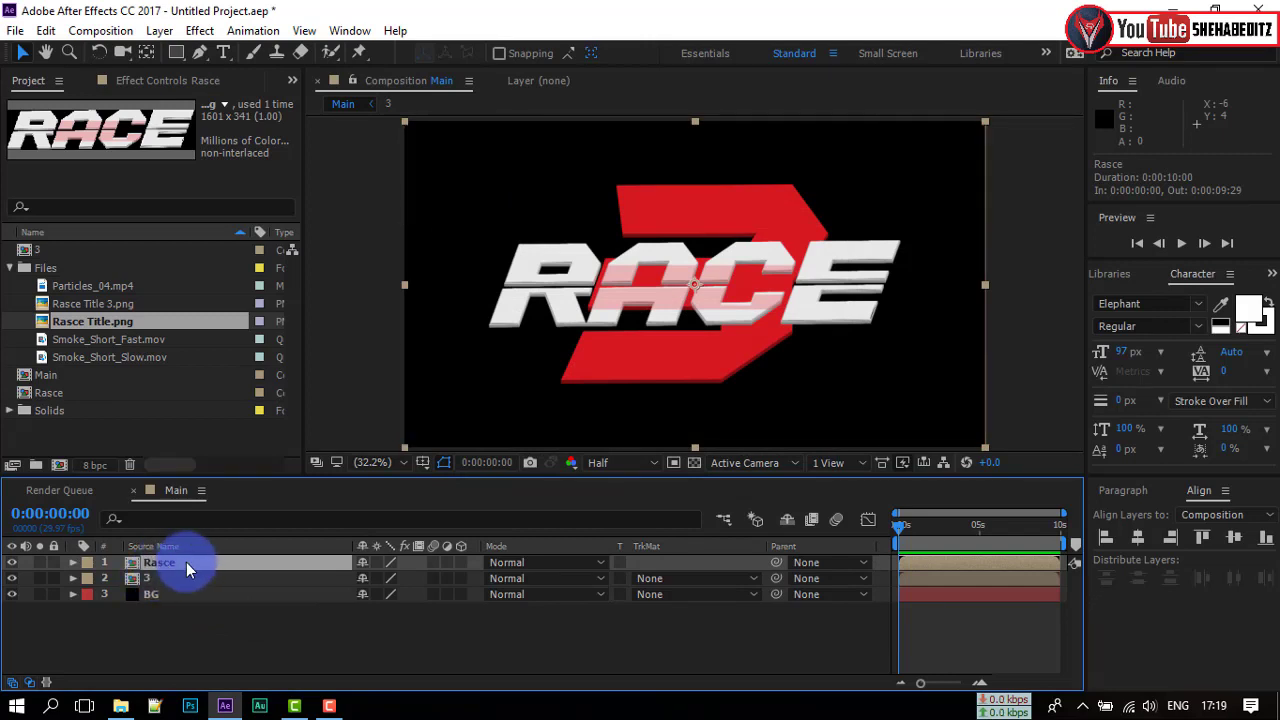
# - Keyframe the Rasce layer's Scale at 557% at 0:00:00:23 and 100% at 0:00:01:03, and preview the zoom from the start
pyautogui.press('s')
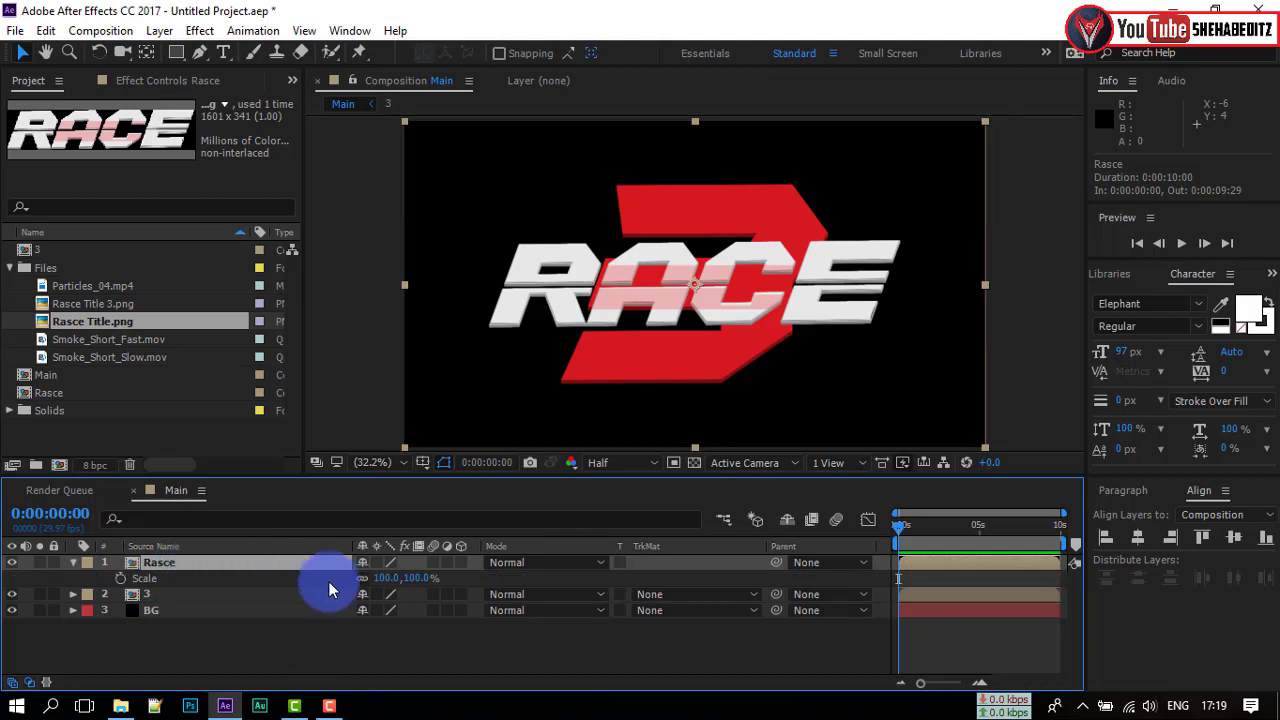
pyautogui.moveTo(902, 527)
pyautogui.mouseDown()
pyautogui.moveTo(931, 533)
pyautogui.moveTo(920, 534)
pyautogui.mouseUp()
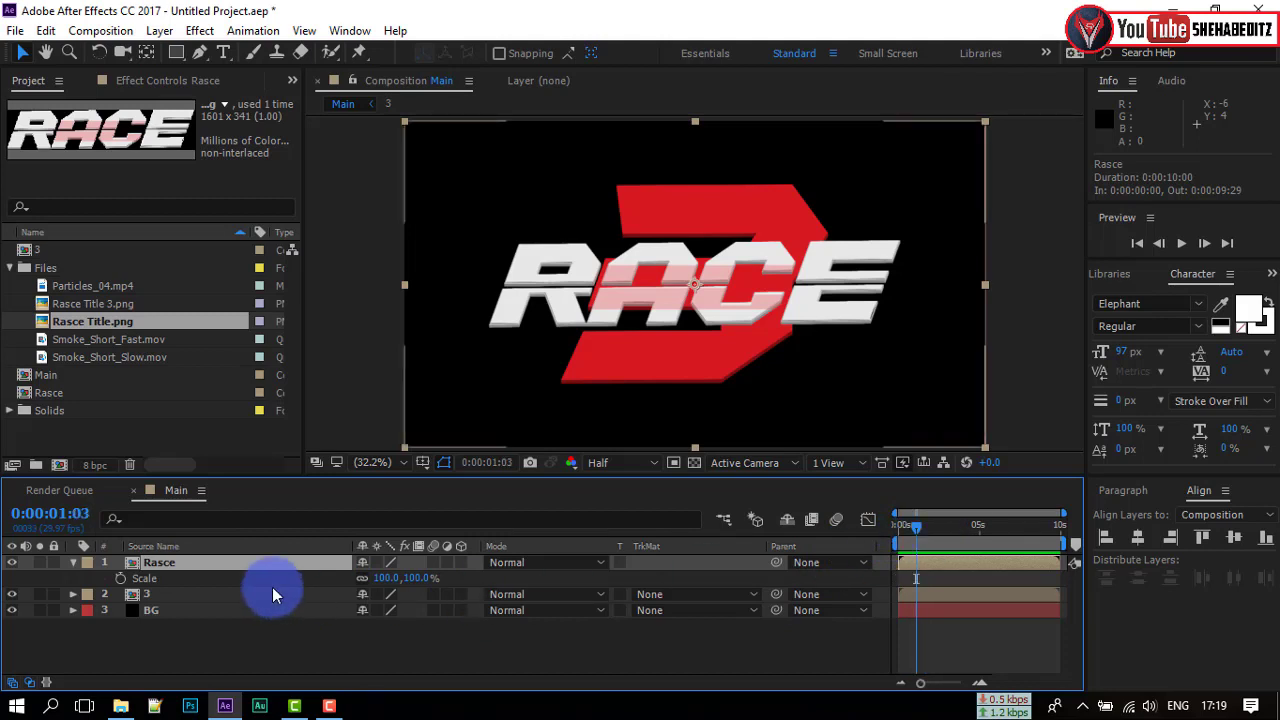
pyautogui.click(127, 587)
pyautogui.click(120, 578)
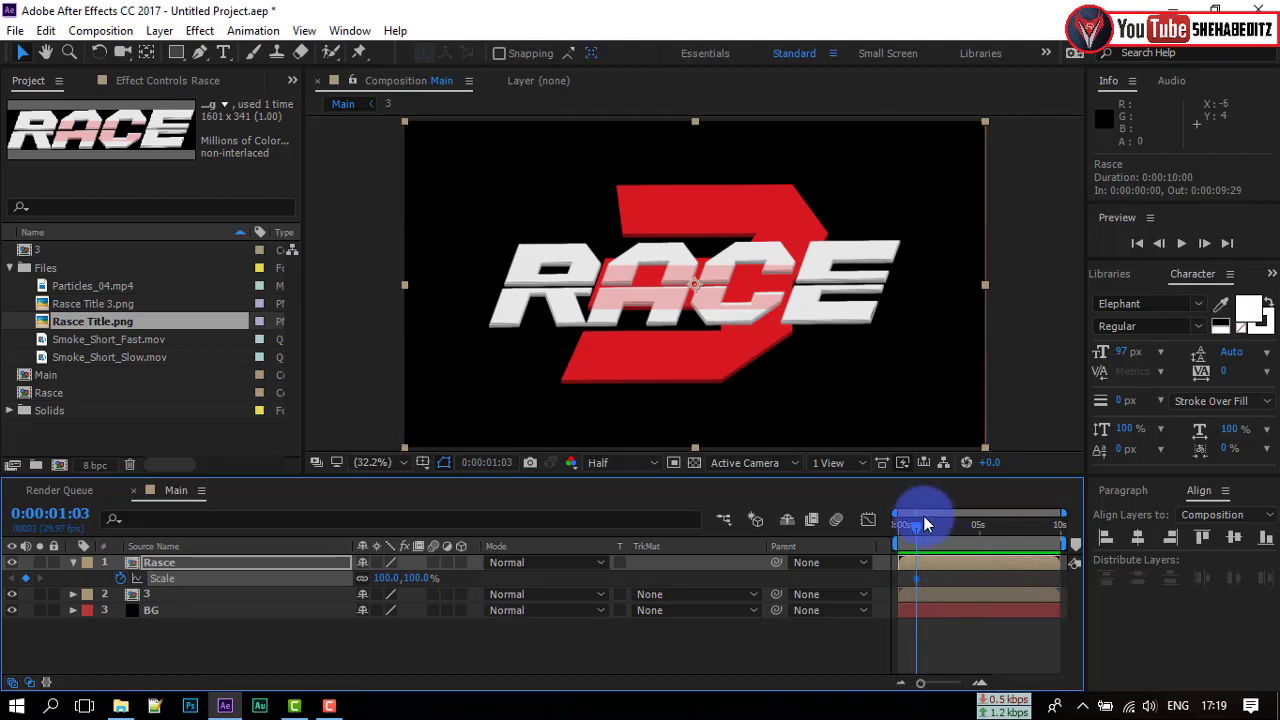
pyautogui.moveTo(916, 527); pyautogui.dragTo(910, 529)
pyautogui.moveTo(390, 578); pyautogui.dragTo(803, 571)
pyautogui.click(876, 624)
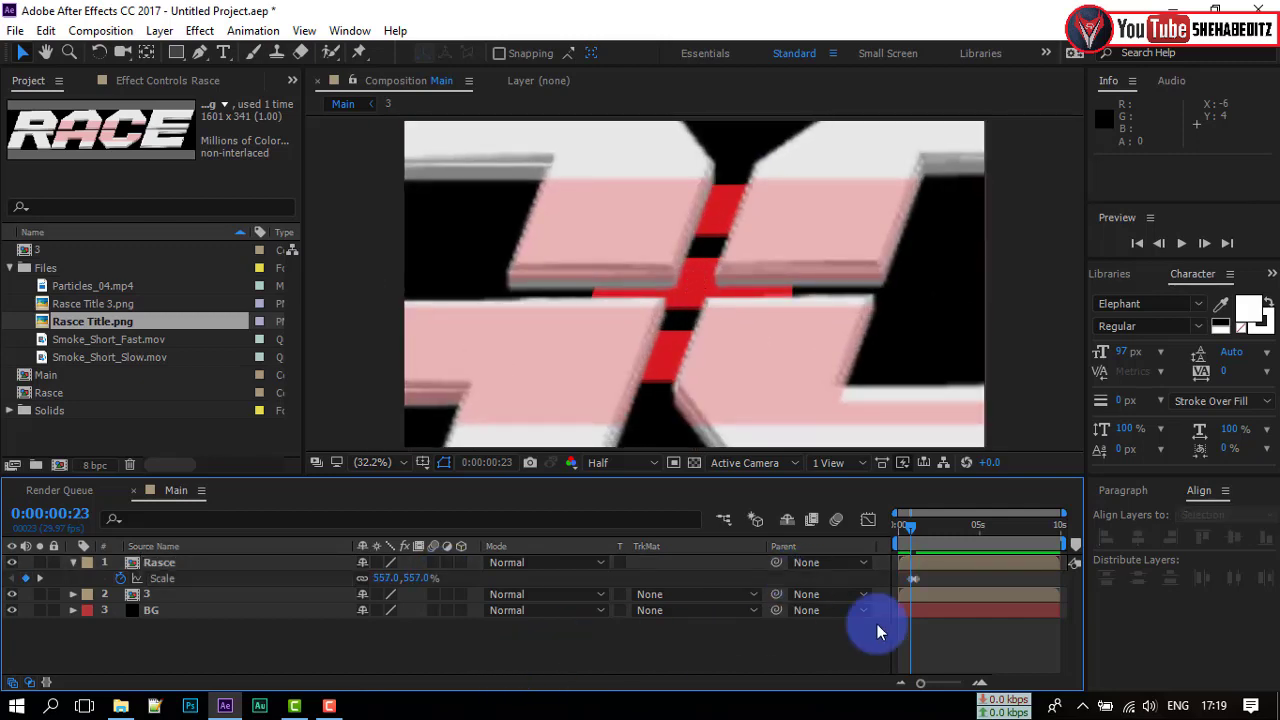
pyautogui.moveTo(909, 529)
pyautogui.mouseDown()
pyautogui.moveTo(924, 531)
pyautogui.moveTo(886, 530)
pyautogui.mouseUp()
pyautogui.click(1178, 242)
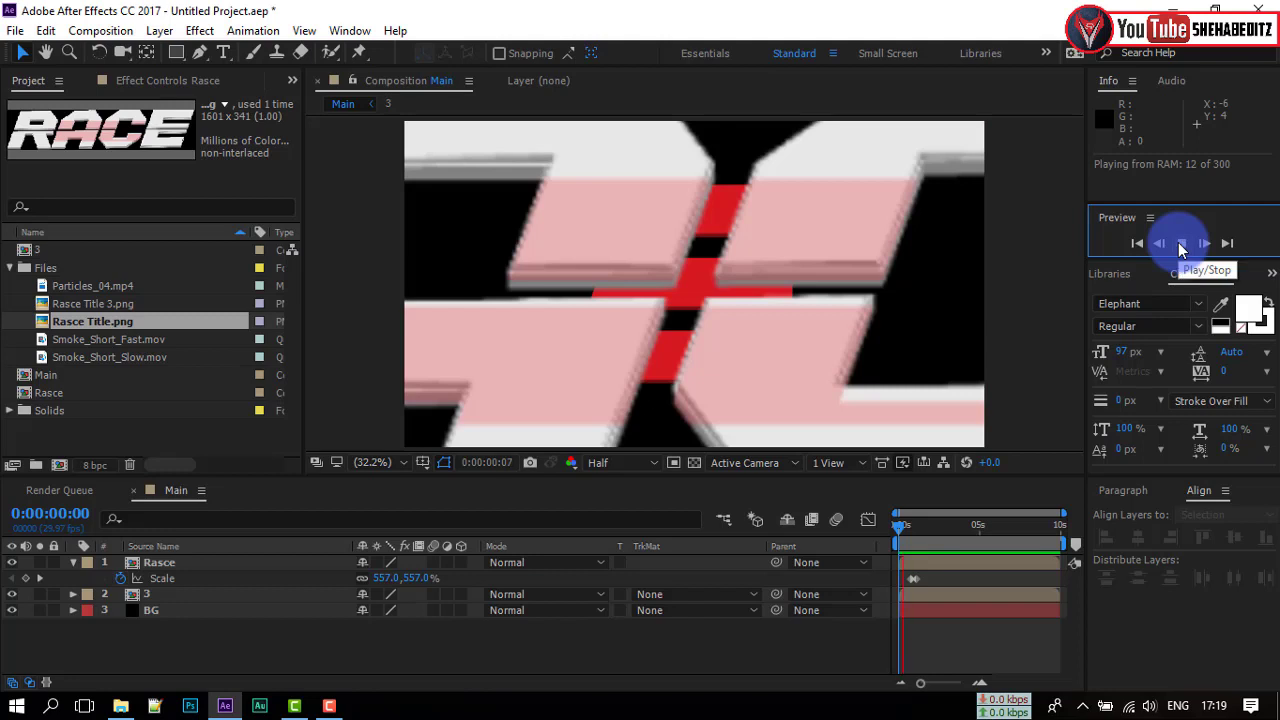
# - Trim layer 3 to start at 0:00:00:23 and keyframe its Opacity from 1% there to 100% at 0:00:00:28
pyautogui.click(933, 597)
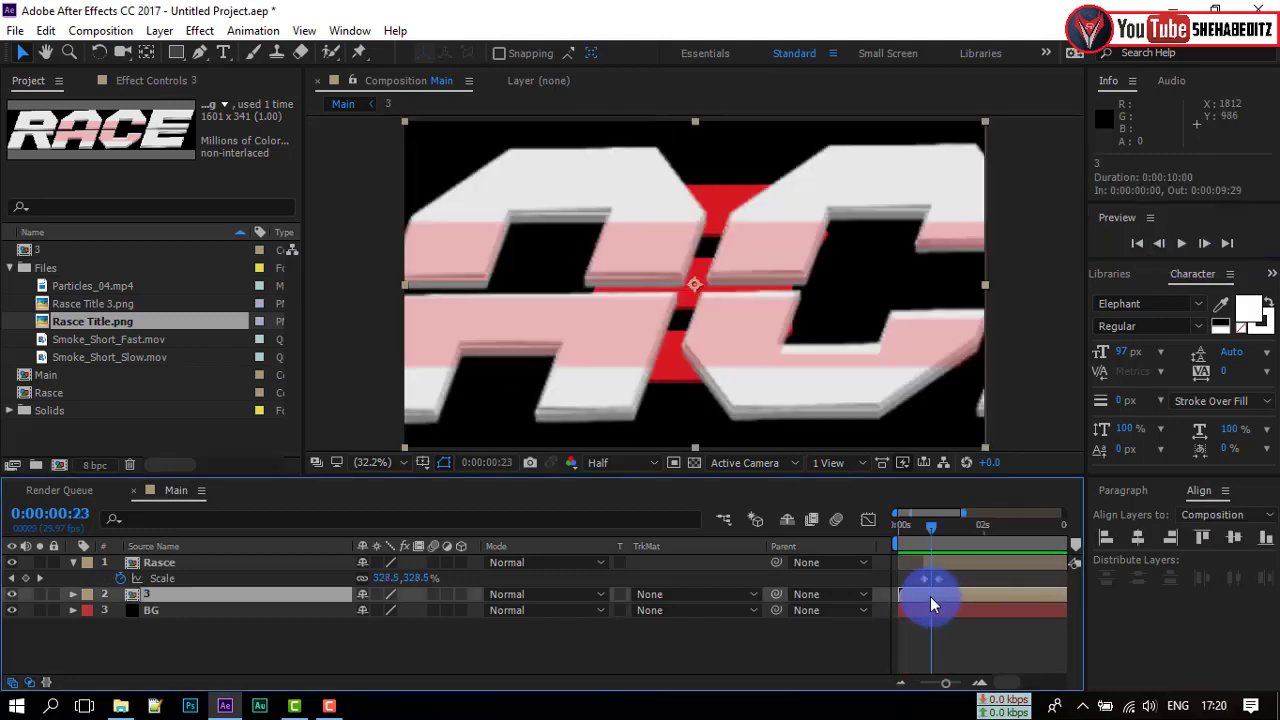
pyautogui.hotkey('alt', '[')
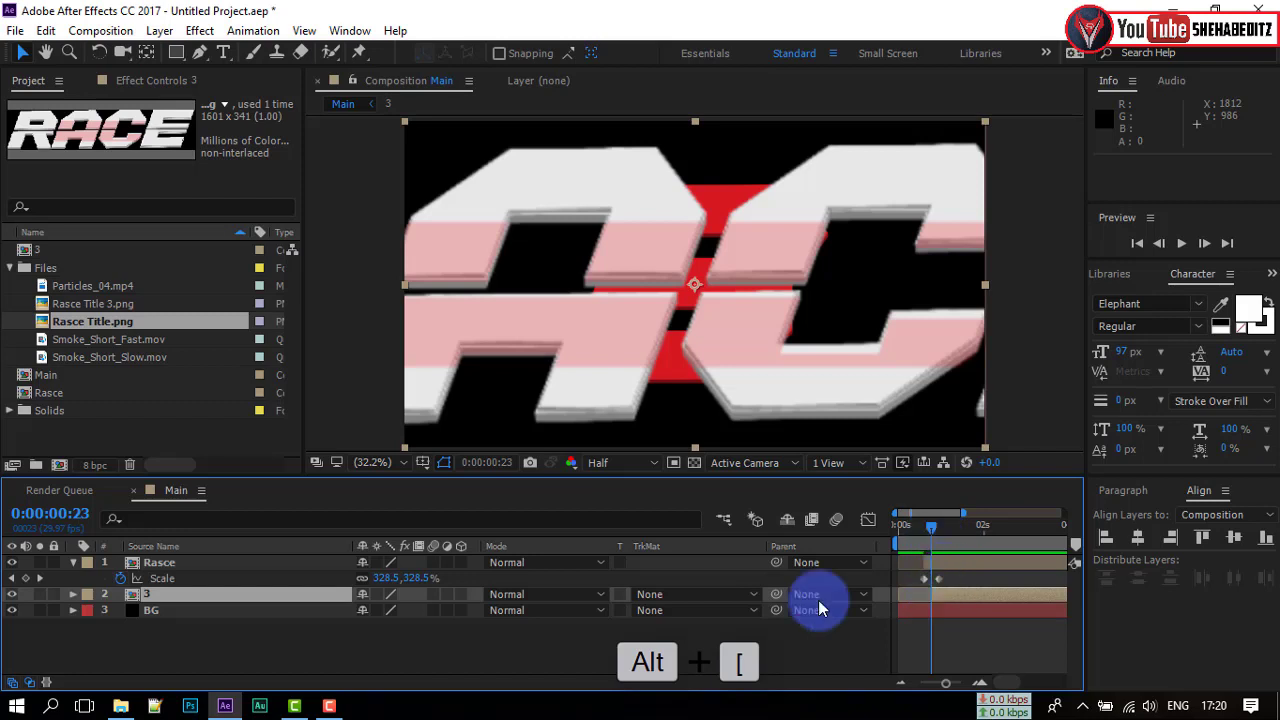
pyautogui.click(140, 595)
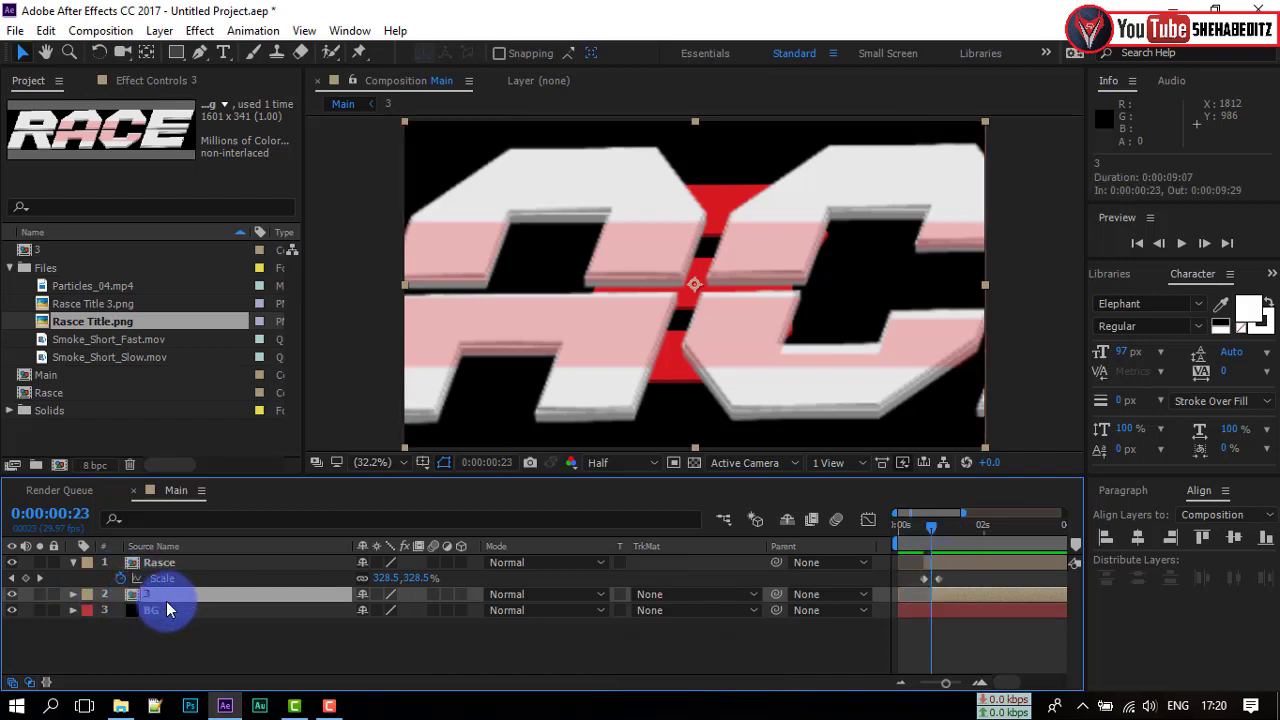
pyautogui.press('t')
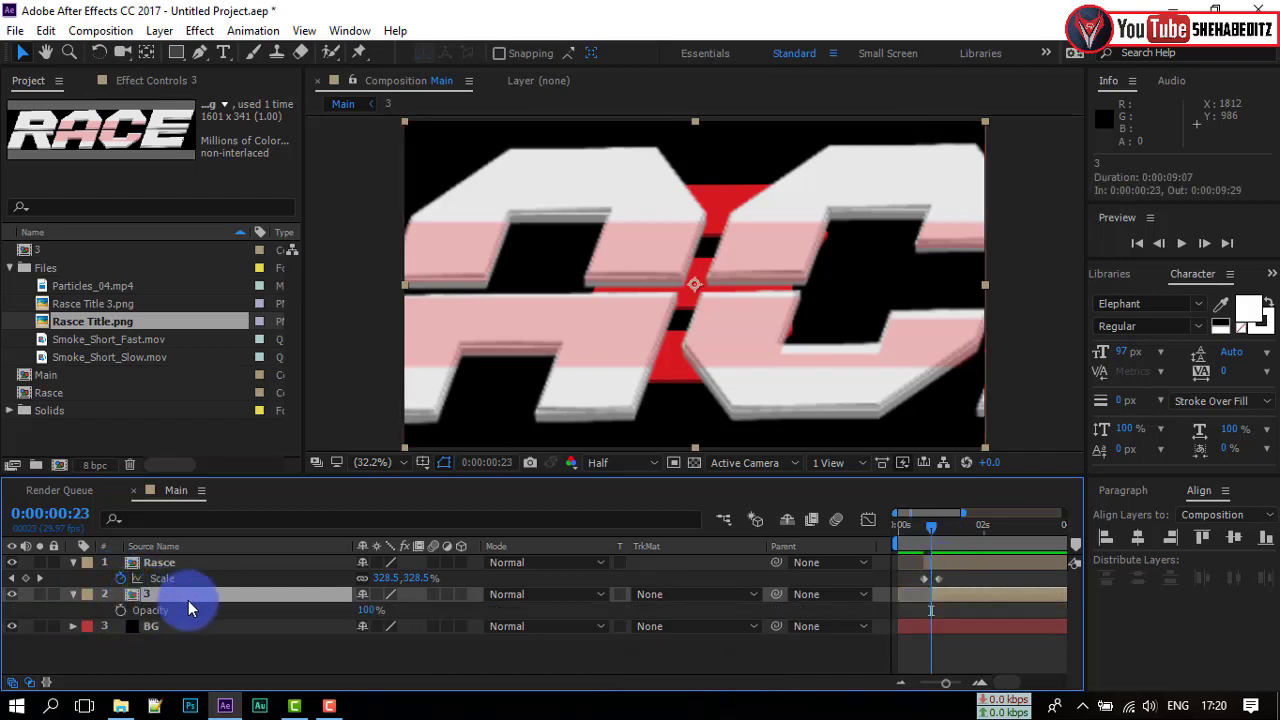
pyautogui.click(121, 610)
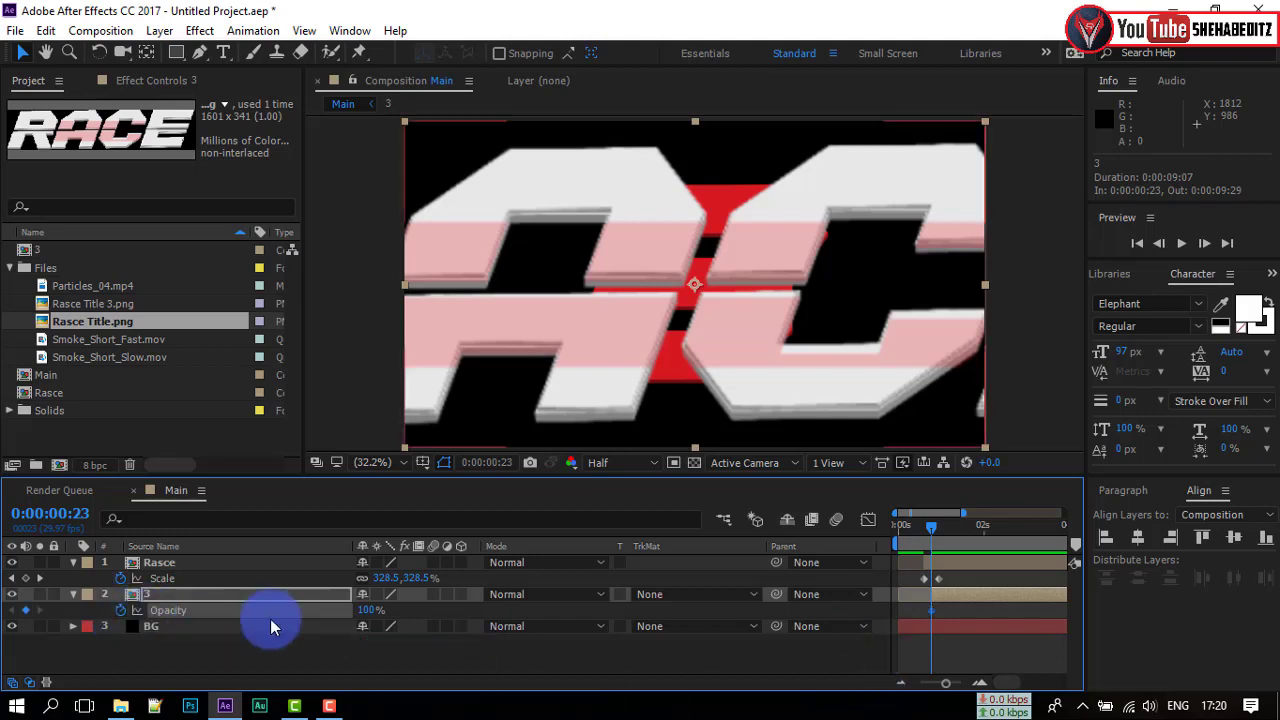
pyautogui.moveTo(363, 608); pyautogui.dragTo(8, 614)
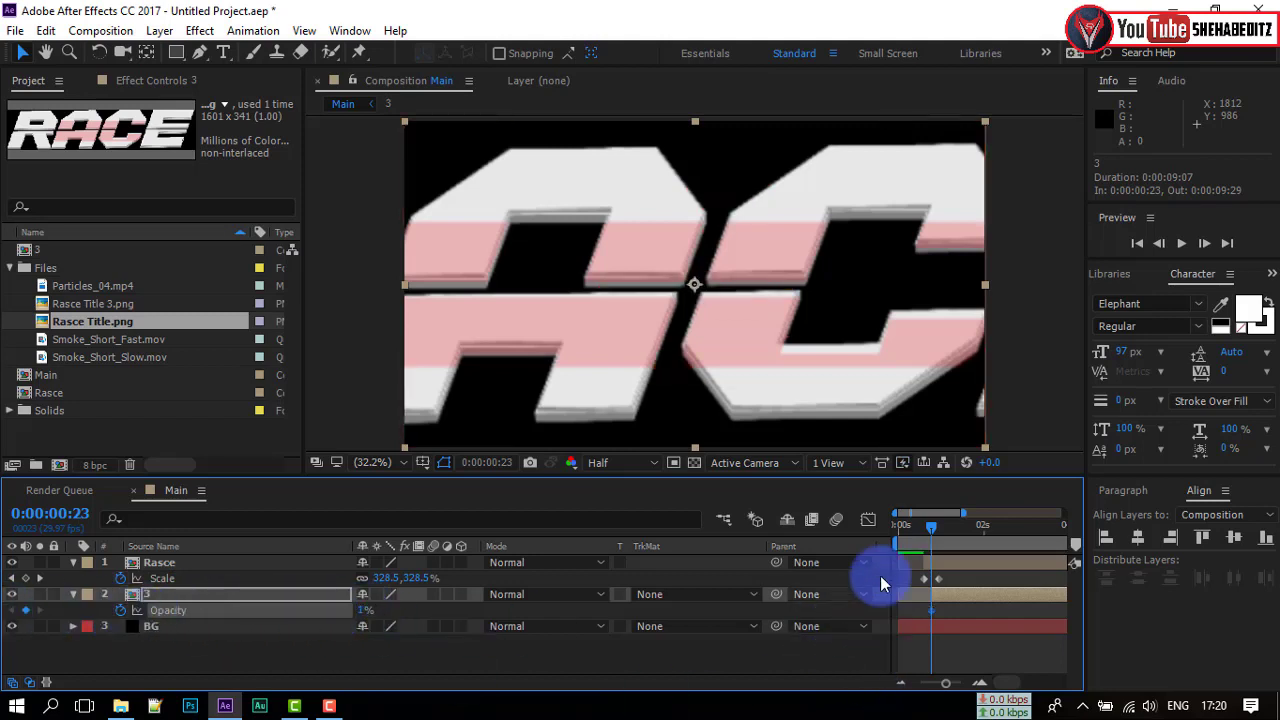
pyautogui.moveTo(934, 532); pyautogui.dragTo(940, 532)
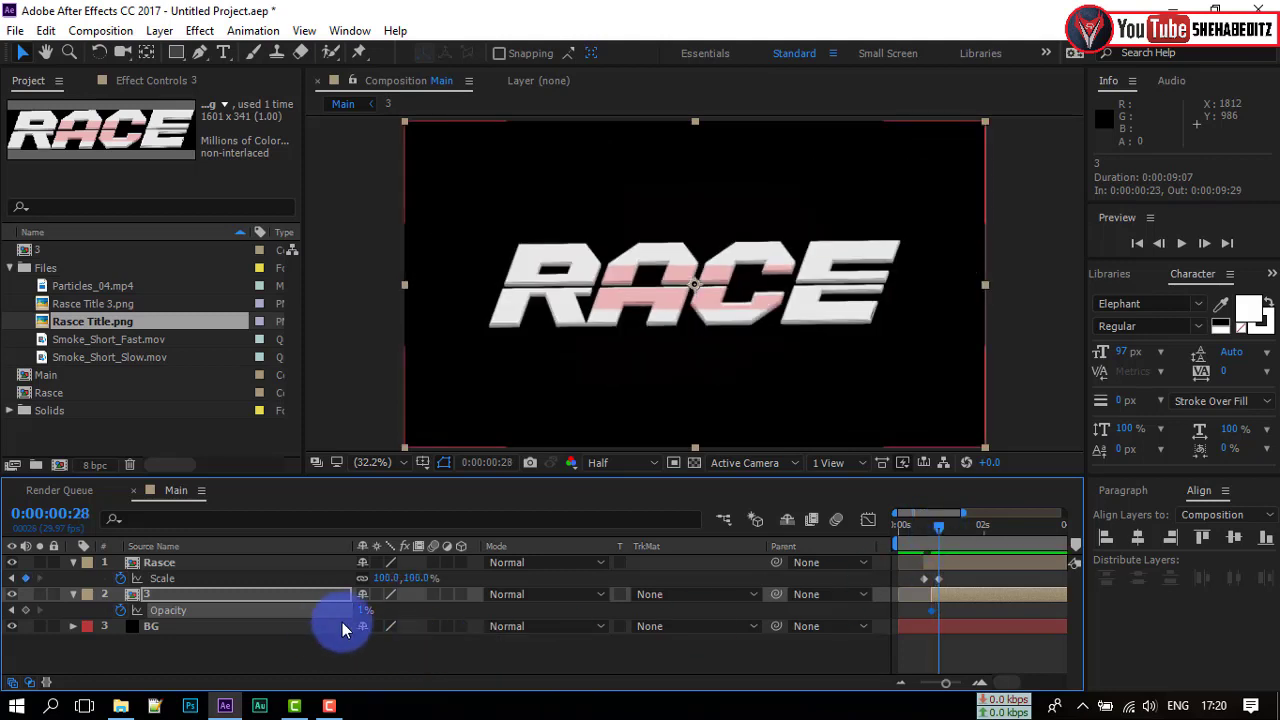
pyautogui.moveTo(362, 614); pyautogui.dragTo(1234, 610)
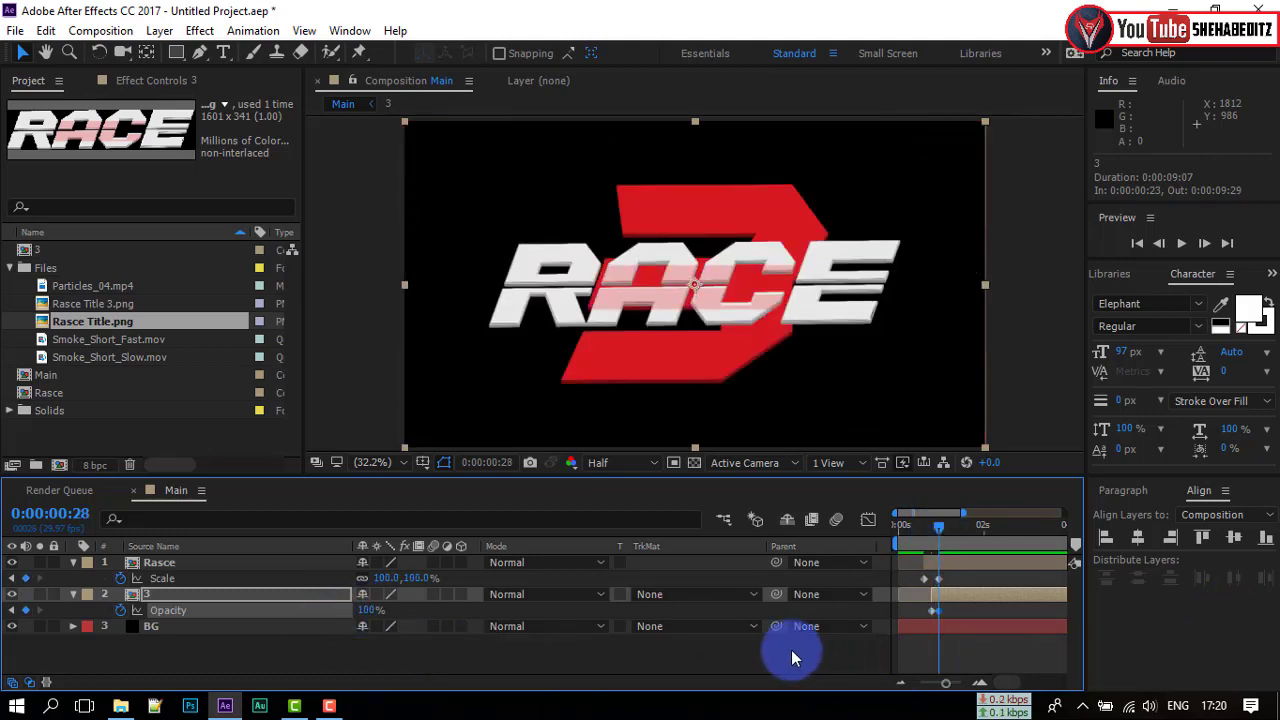
pyautogui.click(877, 665)
# - Ease the Rasce layer's Scale keyframes, shaping their speed graph to peak just before the last keyframe, and preview the animation
pyautogui.moveTo(940, 530)
pyautogui.mouseDown()
pyautogui.moveTo(818, 536)
pyautogui.moveTo(950, 543)
pyautogui.moveTo(939, 541)
pyautogui.mouseUp()
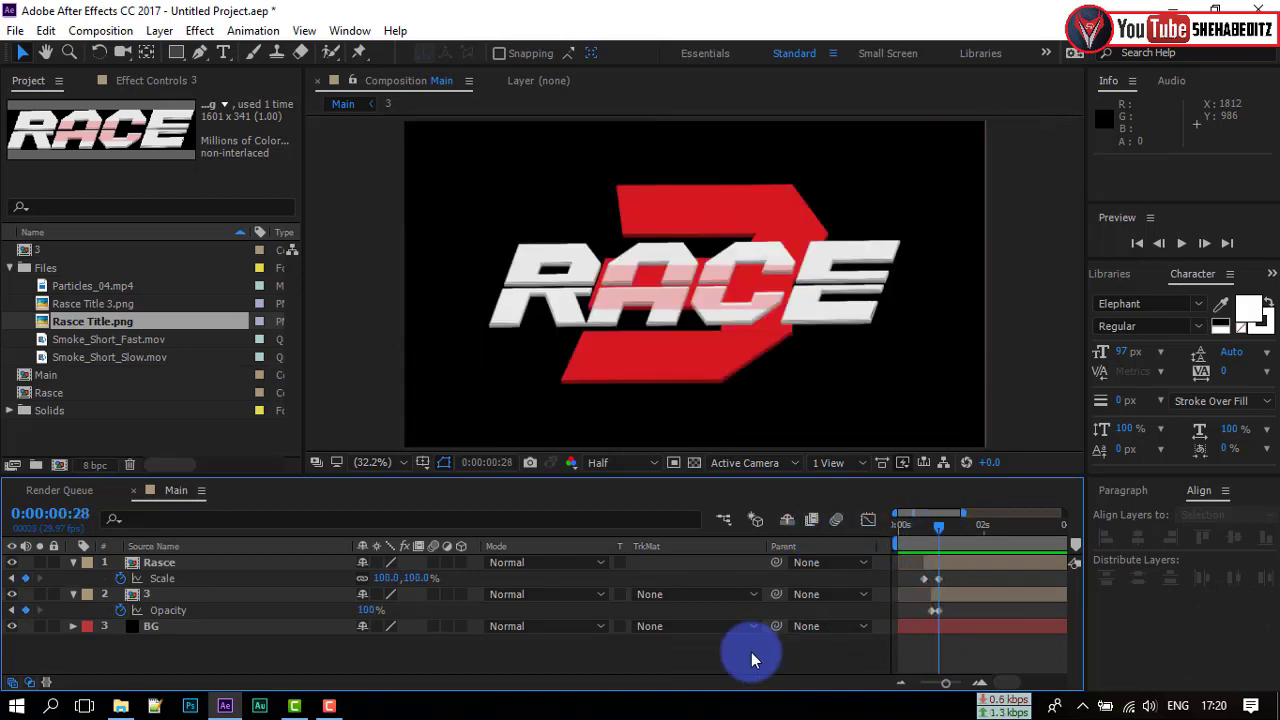
pyautogui.click(936, 600)
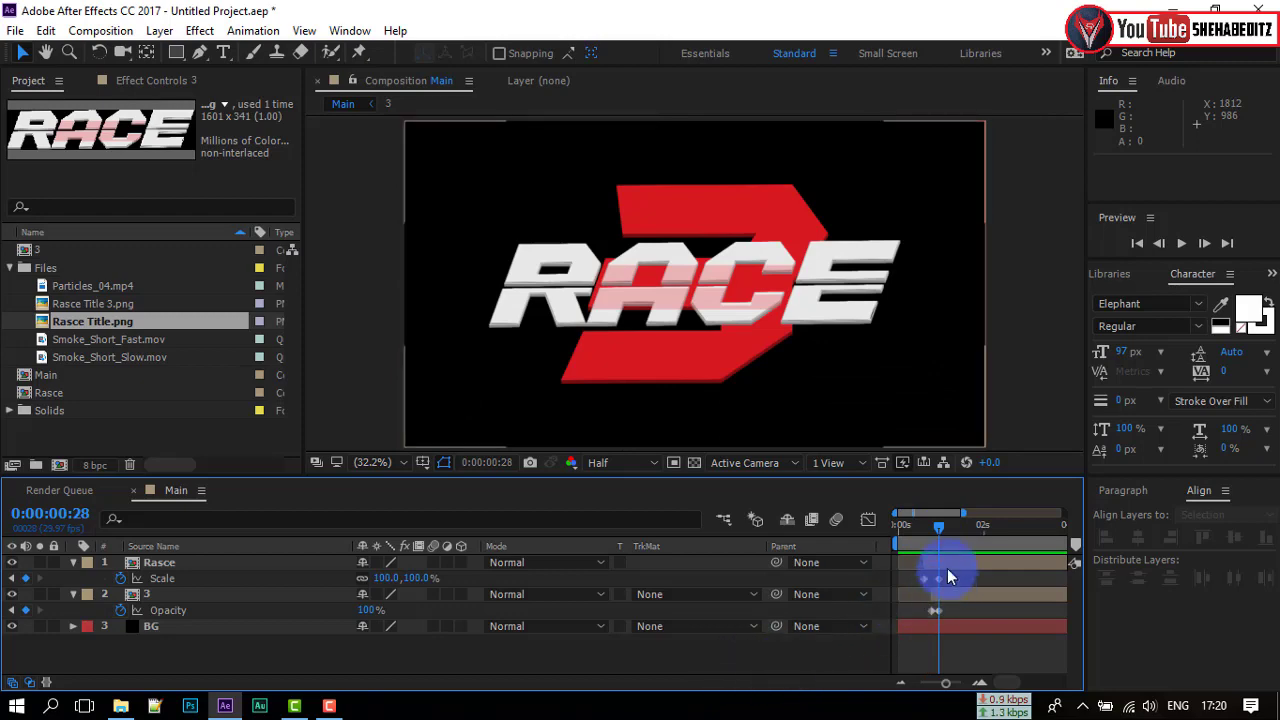
pyautogui.click(952, 579)
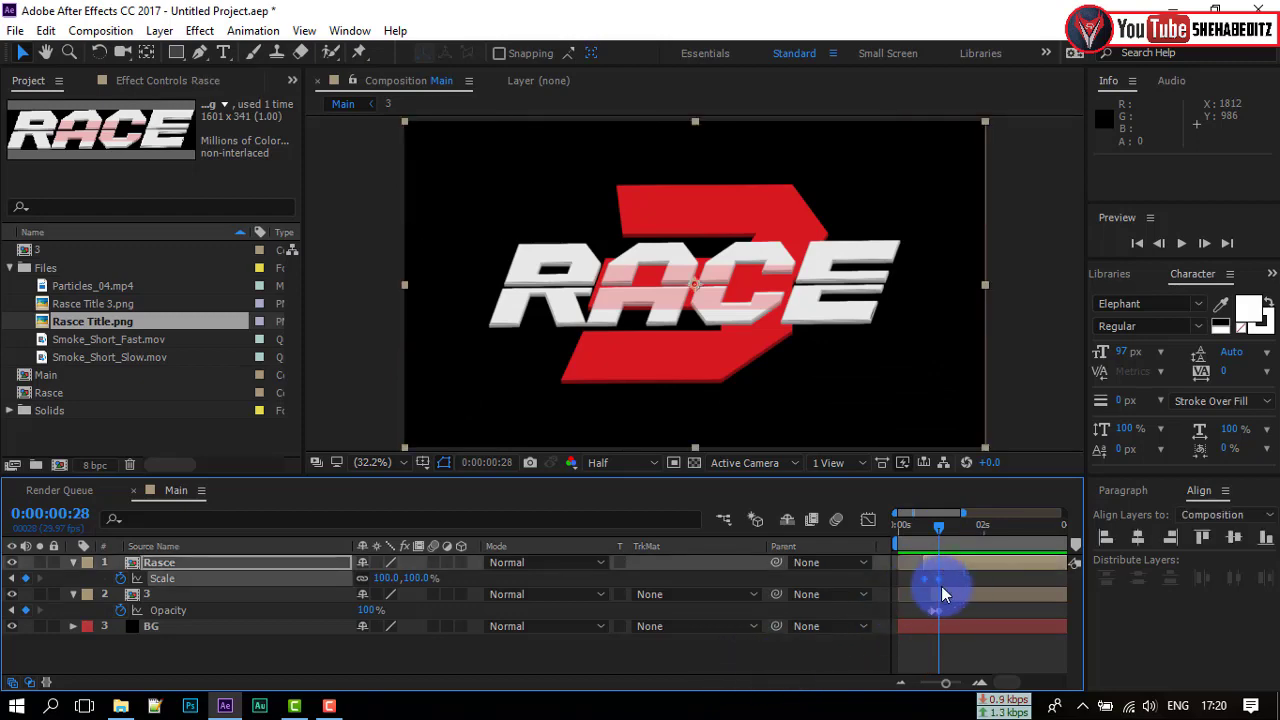
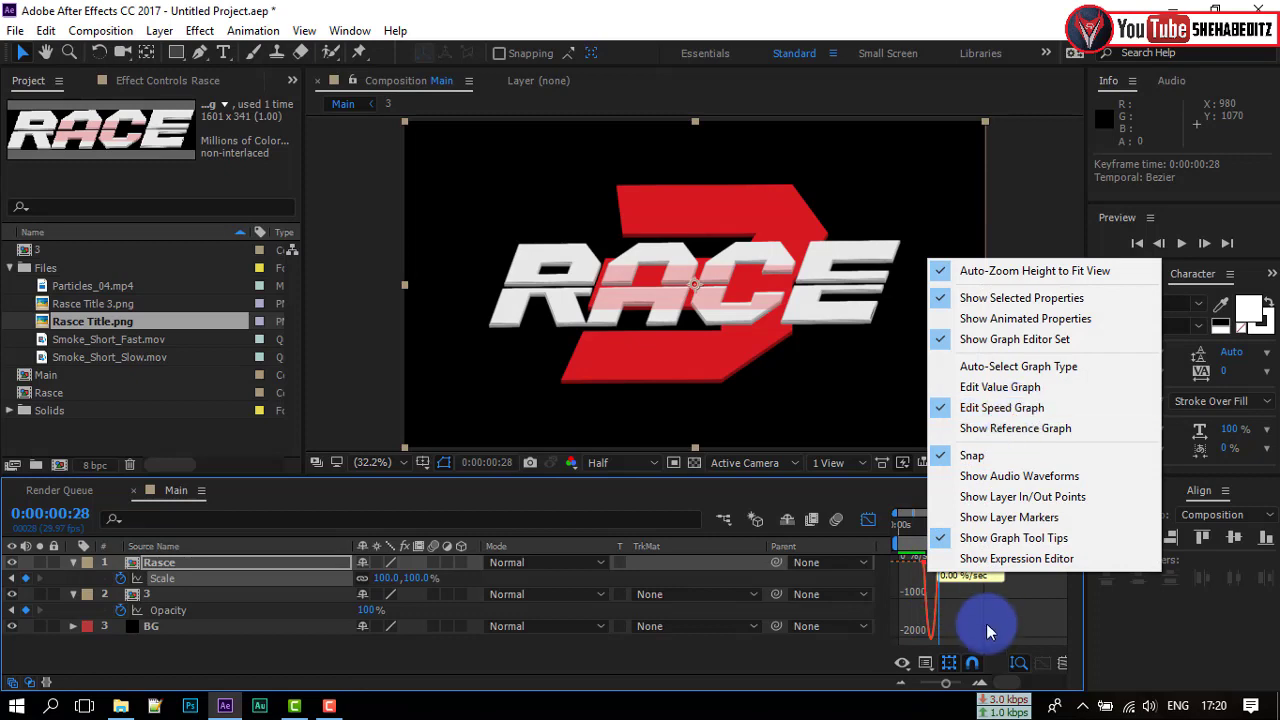
pyautogui.click(985, 625)
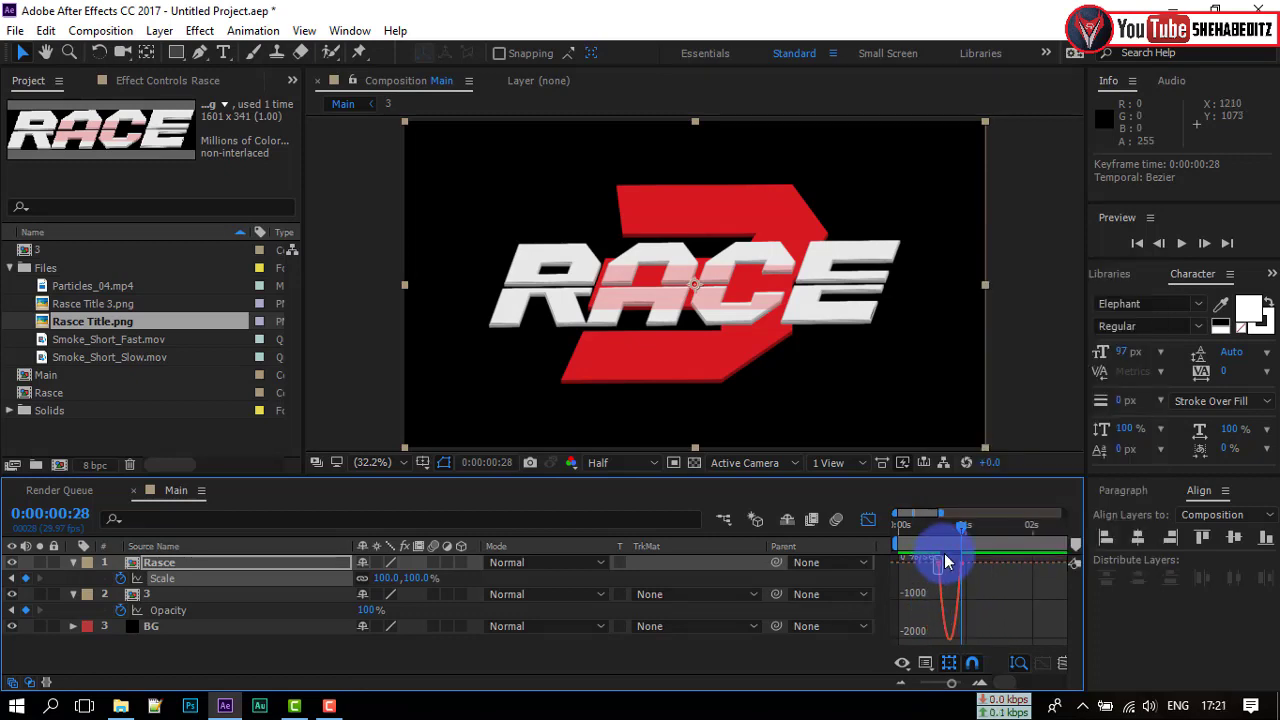
pyautogui.moveTo(945, 565); pyautogui.dragTo(943, 533)
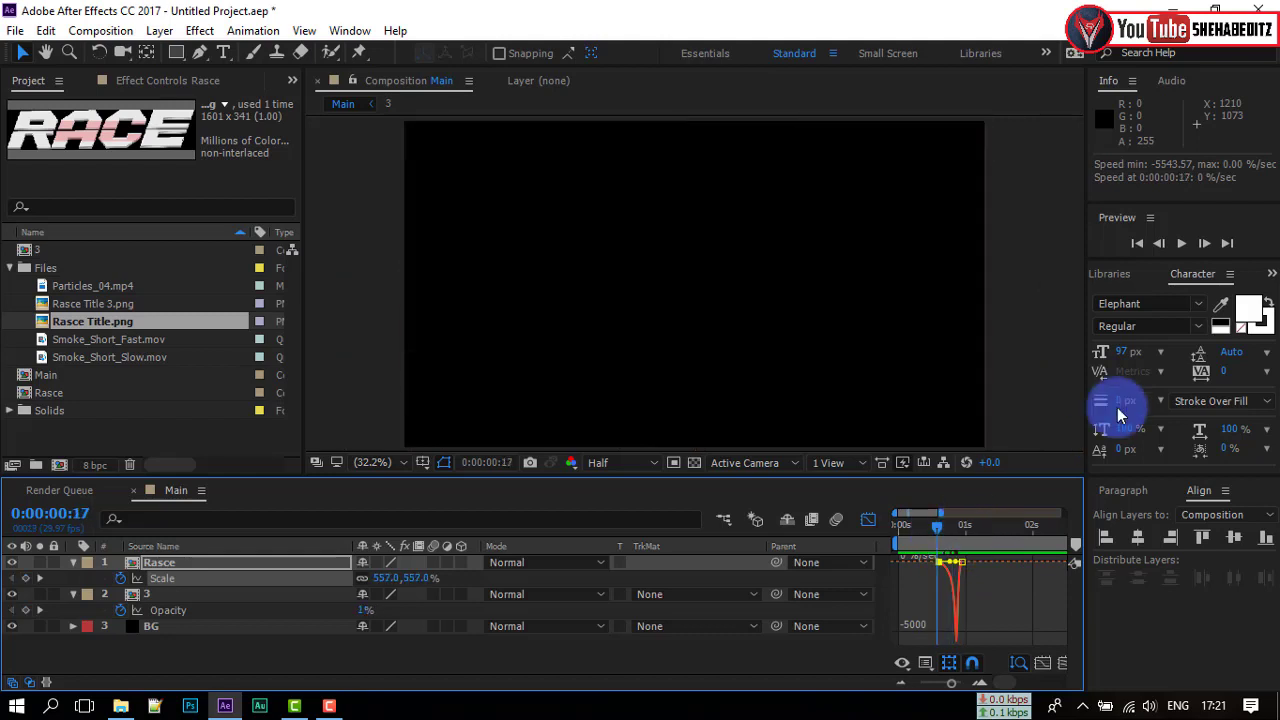
pyautogui.click(1182, 245)
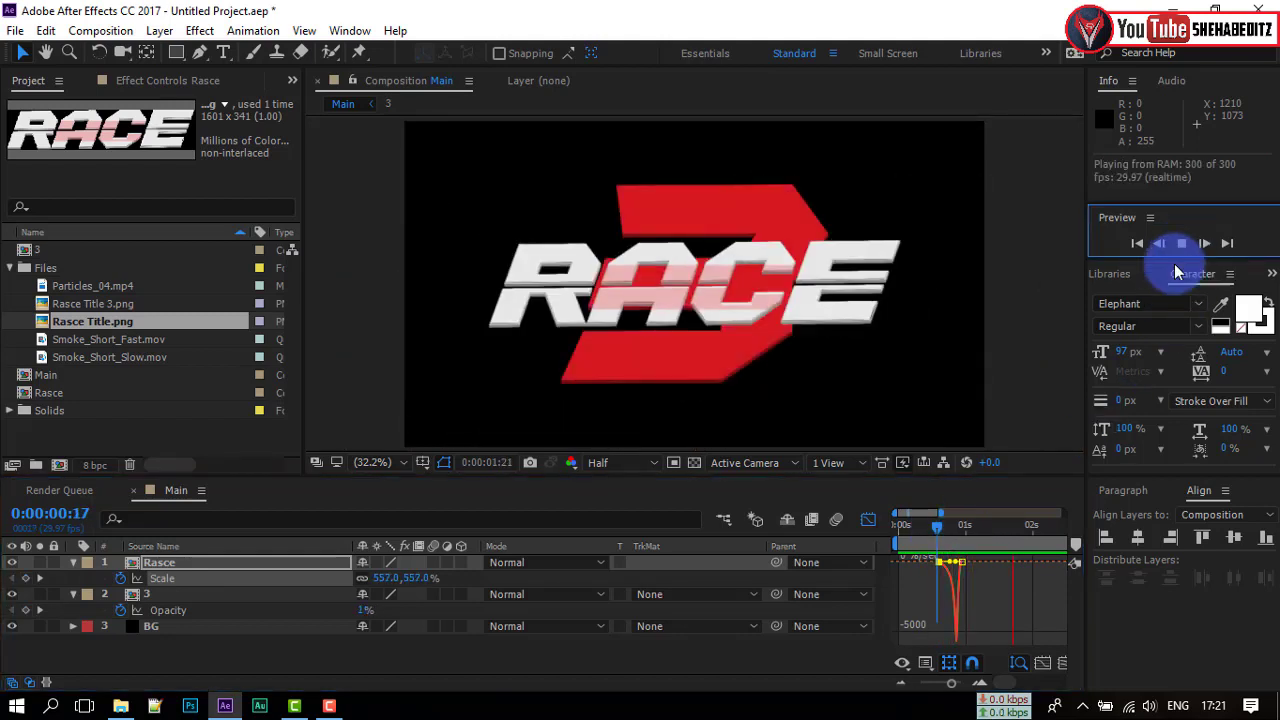
pyautogui.click(1064, 521)
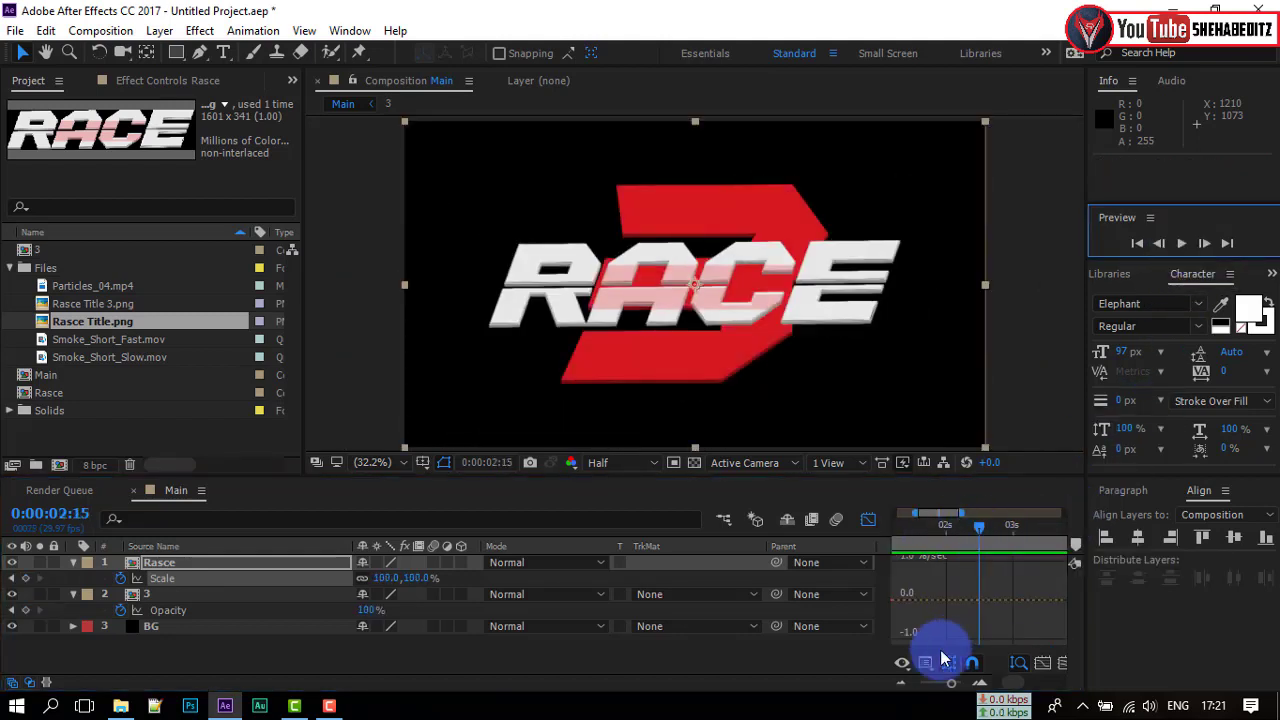
pyautogui.moveTo(951, 683); pyautogui.dragTo(845, 698)
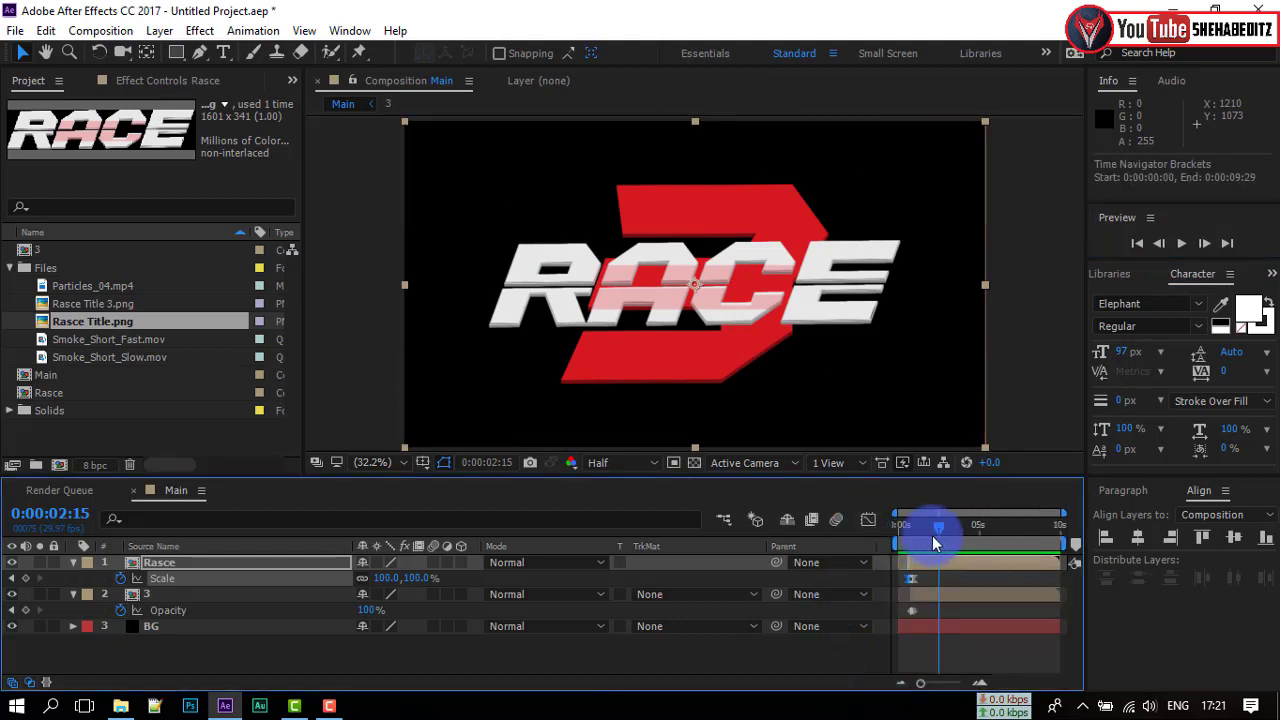
pyautogui.moveTo(936, 533); pyautogui.dragTo(852, 546)
pyautogui.click(1182, 243)
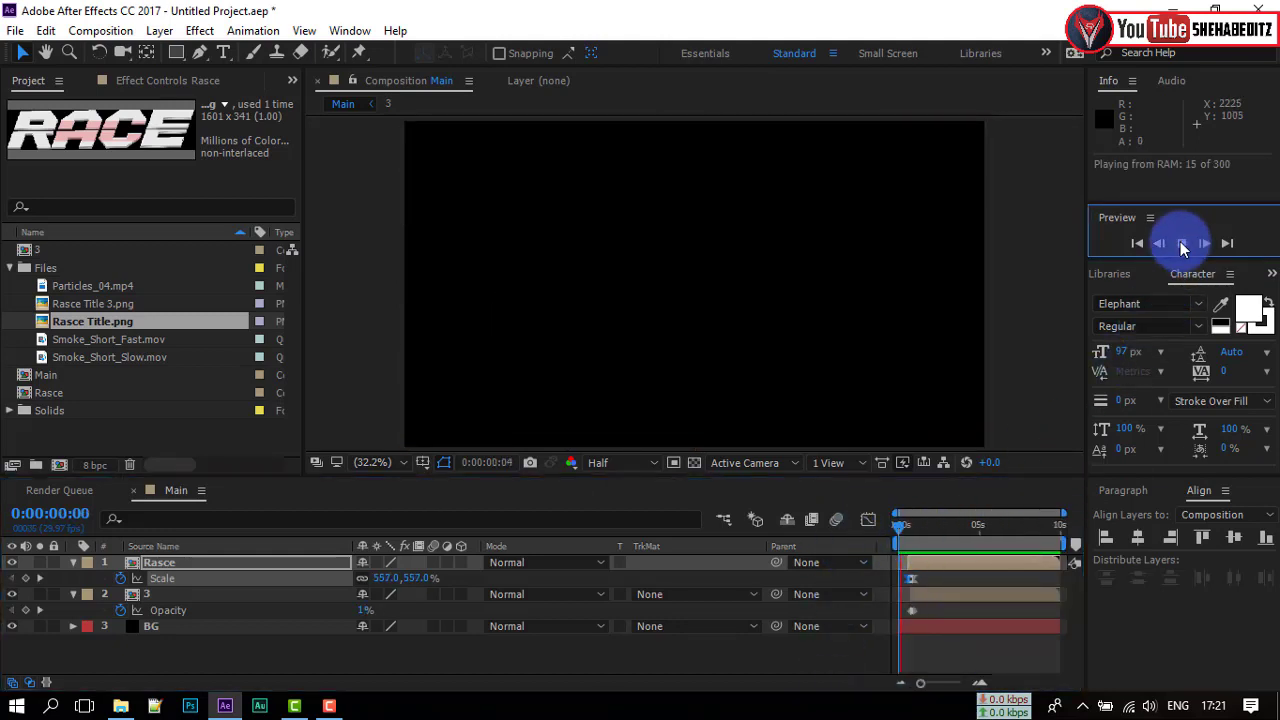
pyautogui.click(1182, 243)
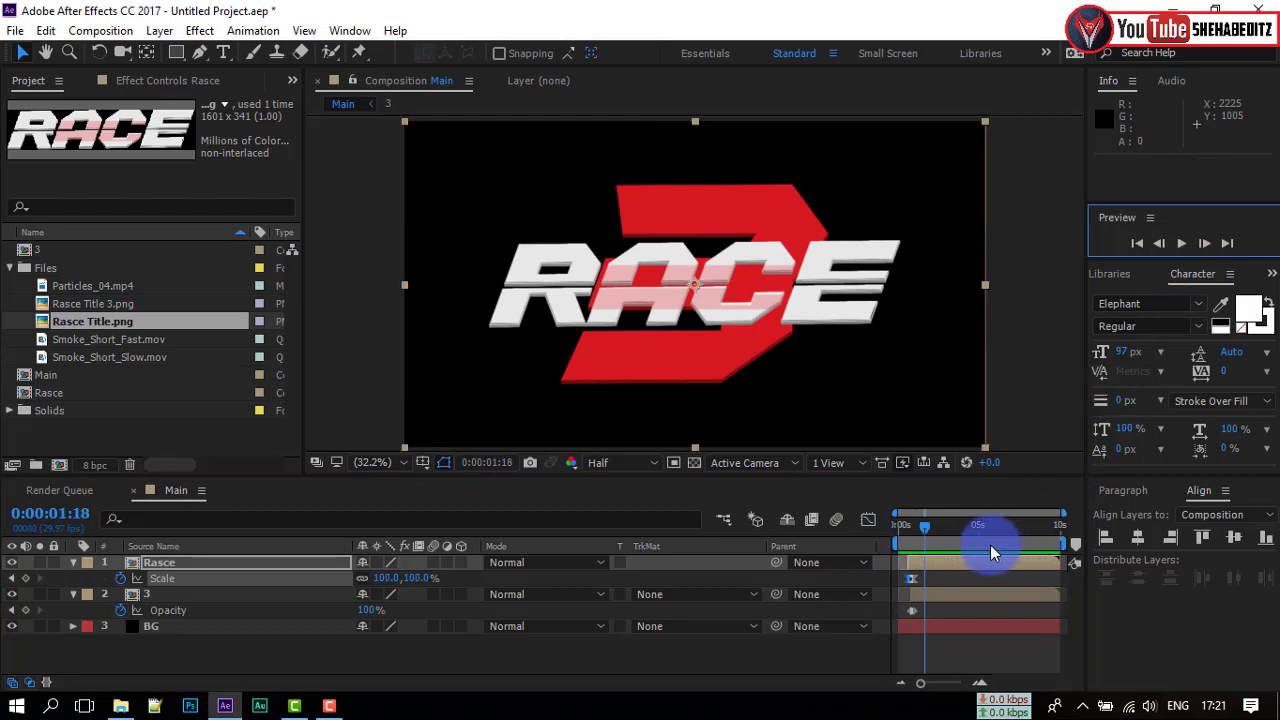
# - Apply Easy Ease to the Opacity keyframes of layer 3 and collapse its properties
pyautogui.moveTo(927, 529)
pyautogui.mouseDown()
pyautogui.moveTo(908, 526)
pyautogui.moveTo(924, 526)
pyautogui.mouseUp()
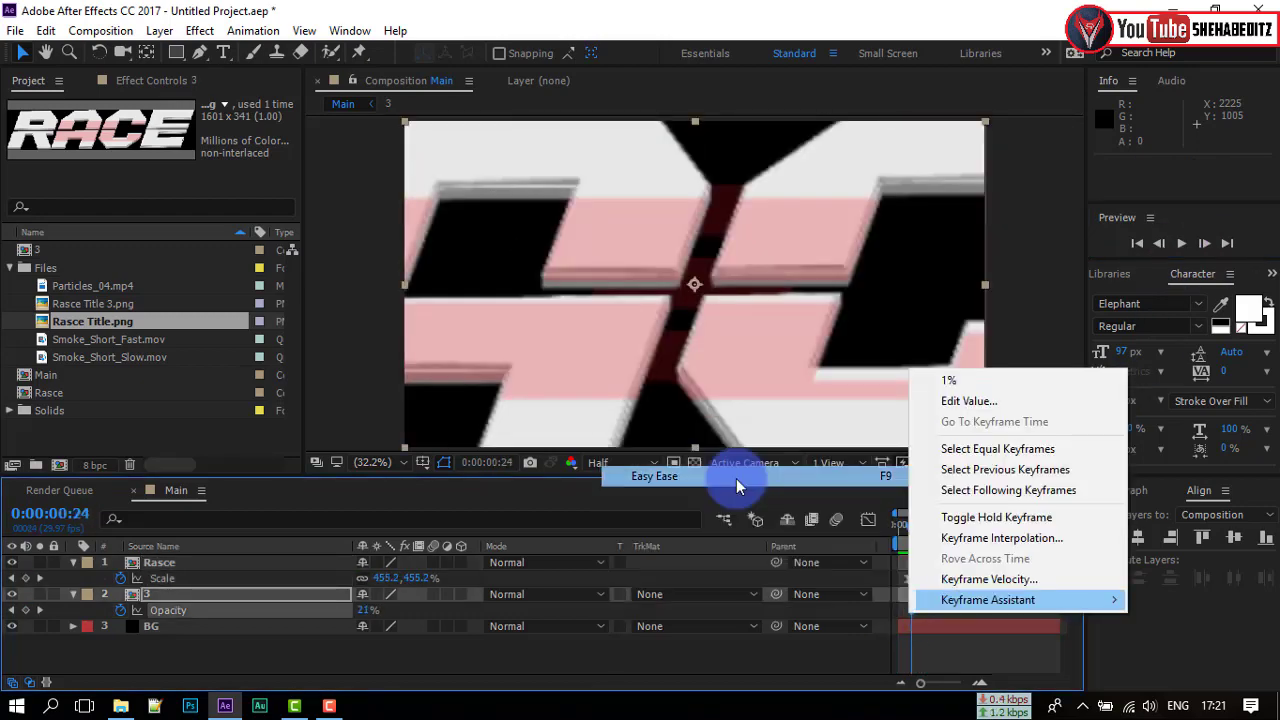
pyautogui.click(736, 478)
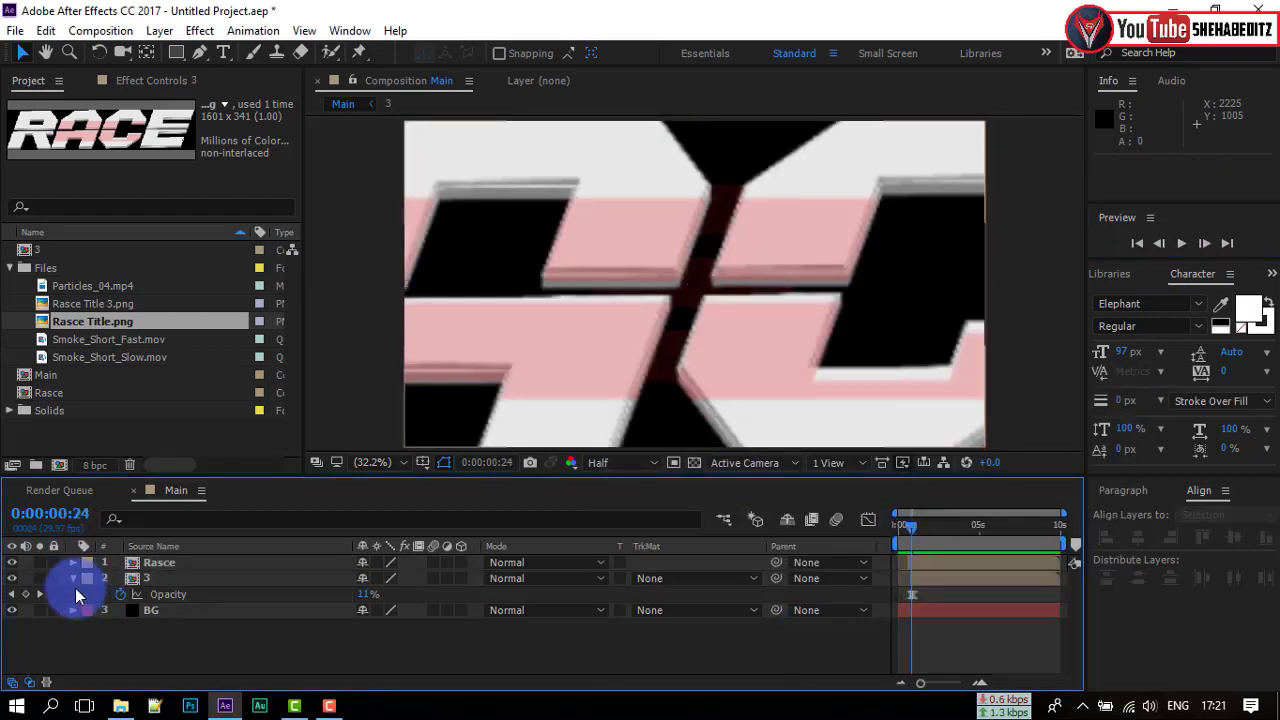
pyautogui.click(73, 579)
# - Enable motion blur for the composition and the Rasce layer, and preview the title animation from the start
pyautogui.click(156, 562)
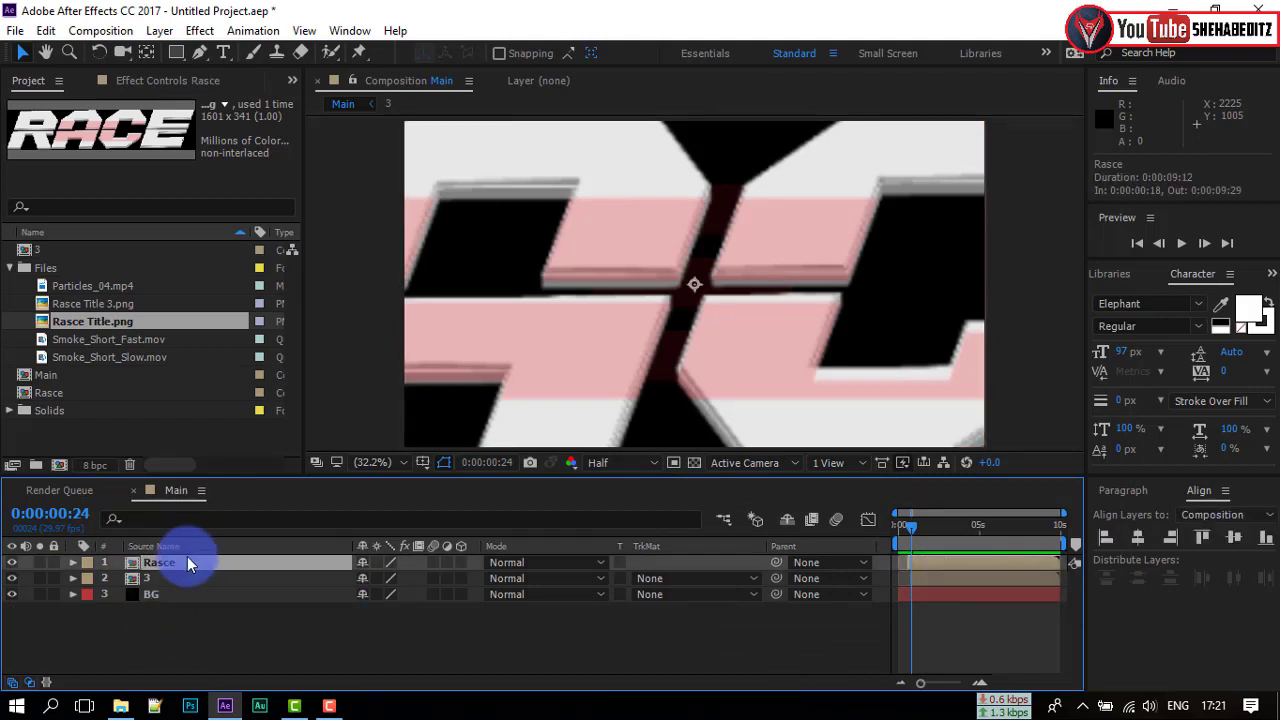
pyautogui.click(836, 519)
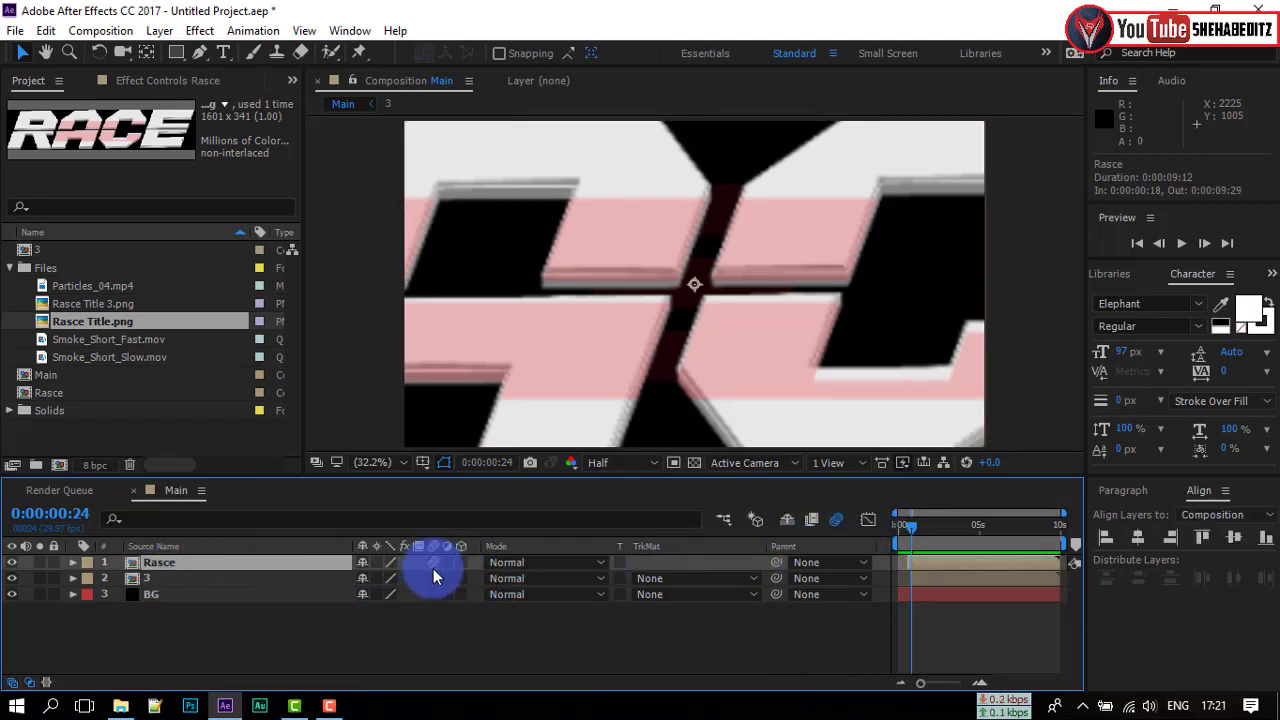
pyautogui.click(433, 568)
pyautogui.click(449, 614)
pyautogui.moveTo(903, 526); pyautogui.dragTo(899, 524)
pyautogui.click(1181, 244)
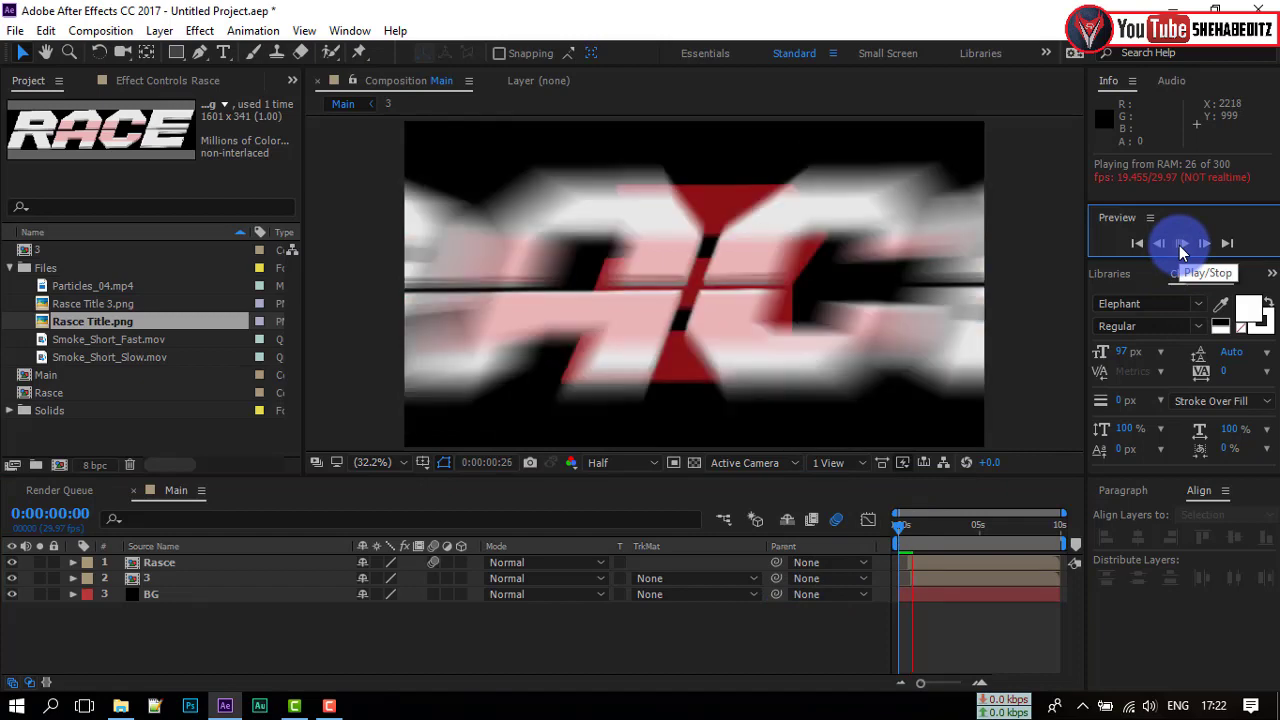
pyautogui.click(956, 552)
pyautogui.moveTo(916, 536)
pyautogui.mouseDown()
pyautogui.moveTo(890, 528)
pyautogui.moveTo(919, 535)
pyautogui.mouseUp()
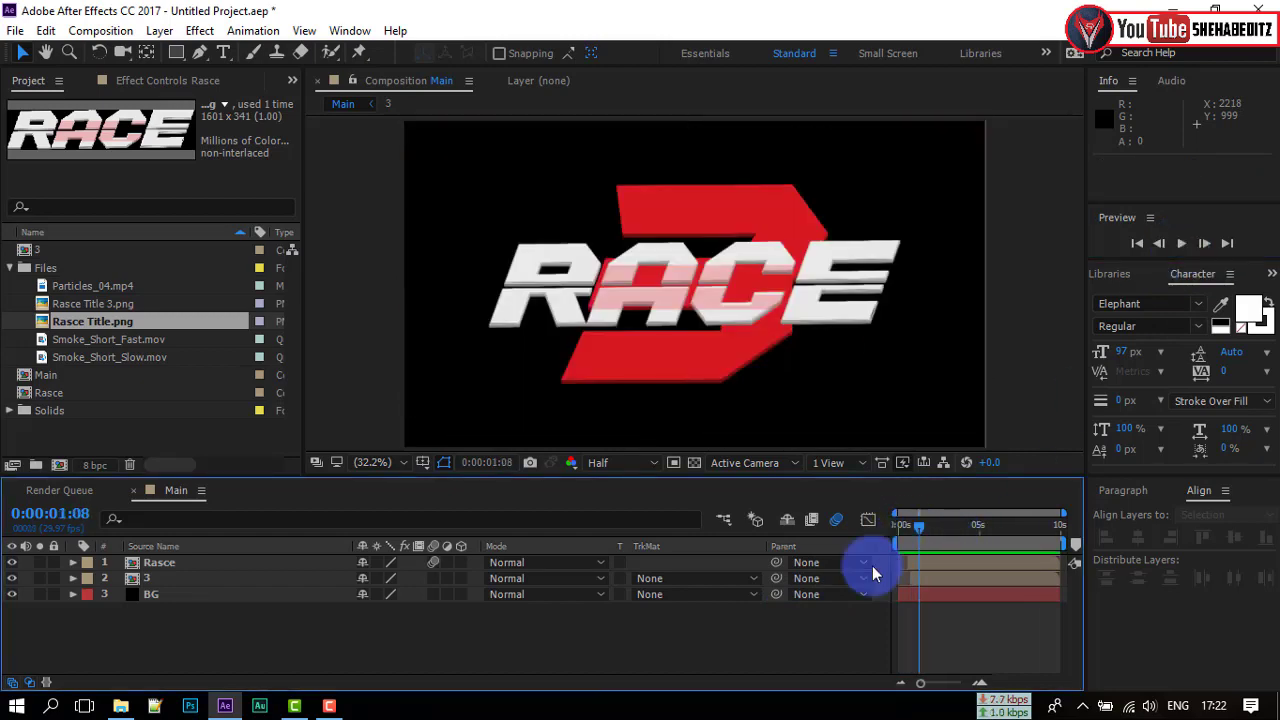
# - Add Smoke_Short_Fast.mov to Main between the Rasce and 3 layers and set its blending mode to Screen
pyautogui.click(271, 647)
pyautogui.moveTo(88, 346); pyautogui.dragTo(174, 588)
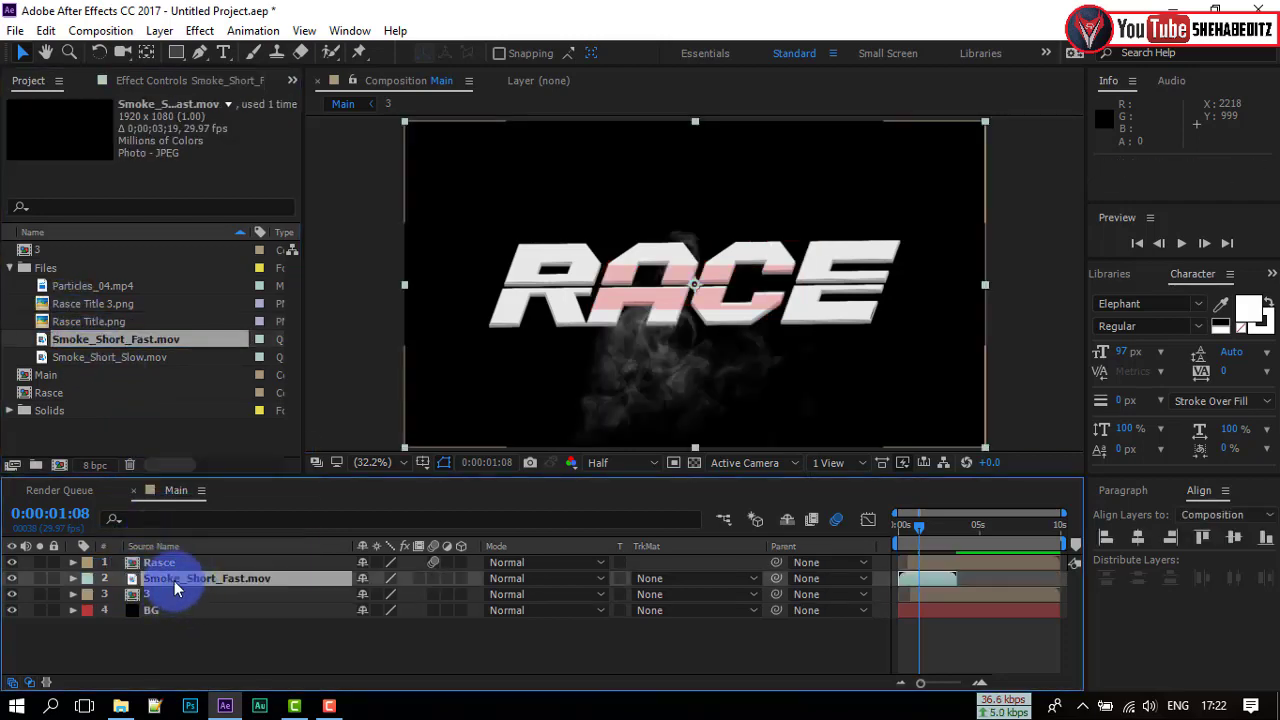
pyautogui.click(545, 578)
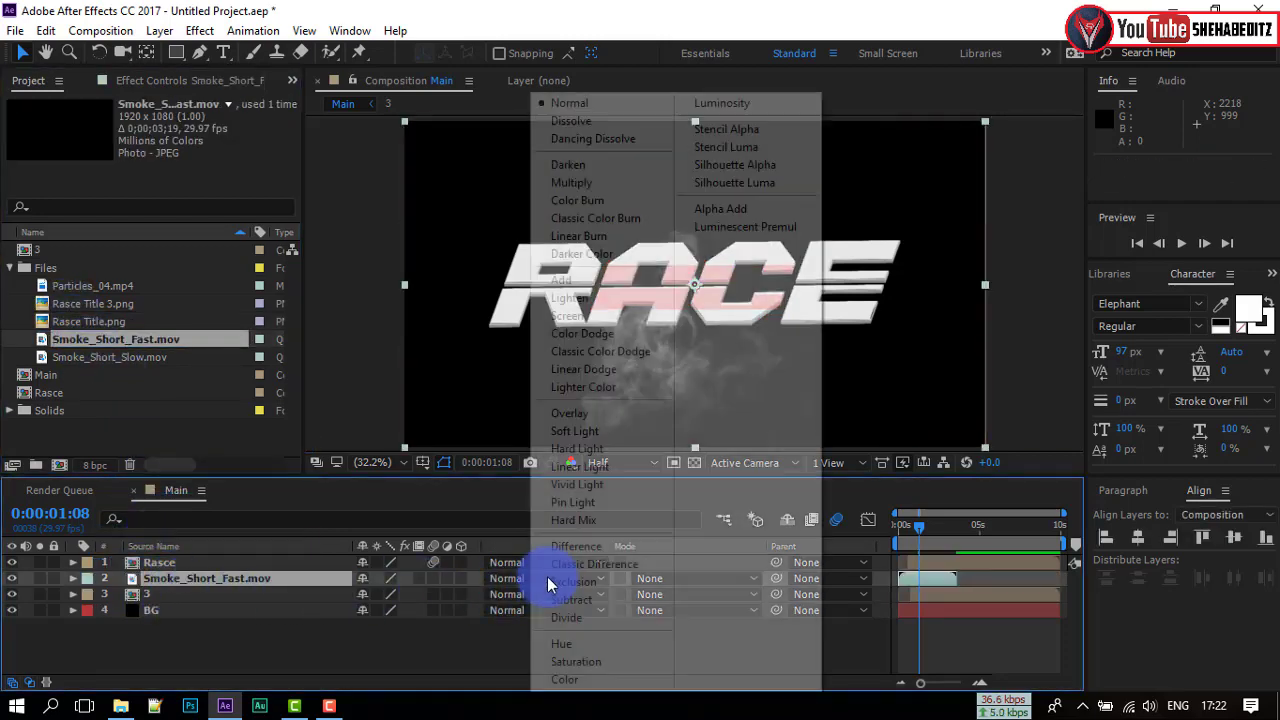
pyautogui.click(601, 318)
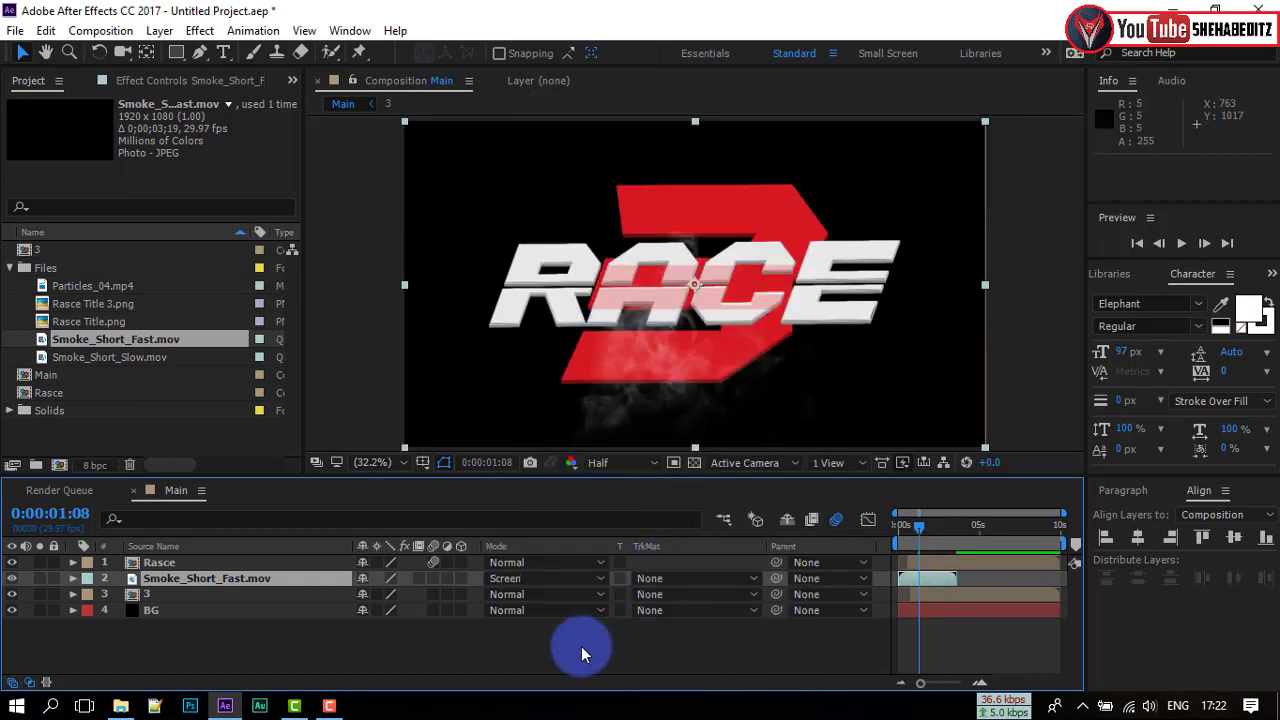
# - Trim the start of the Smoke_Short_Fast.mov layer at 0:00:01:18 and shift the trimmed clip earlier to begin about one second in
pyautogui.click(919, 526)
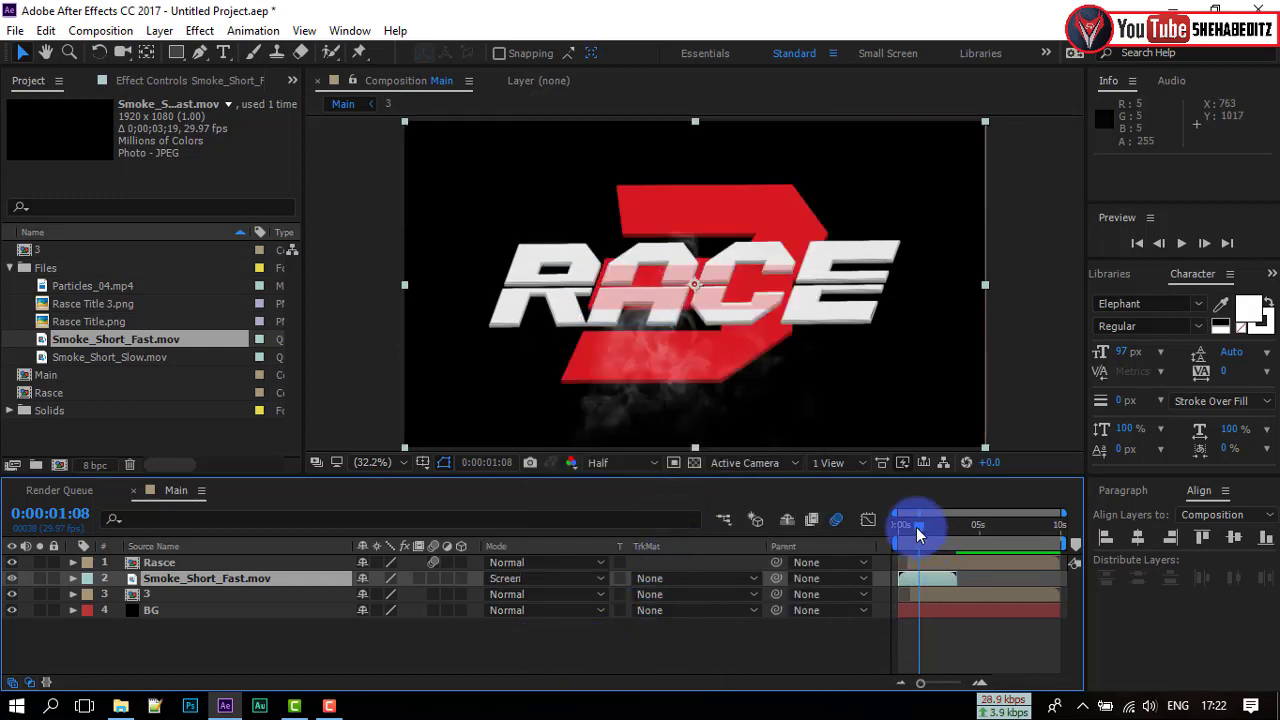
pyautogui.moveTo(917, 525); pyautogui.dragTo(913, 523)
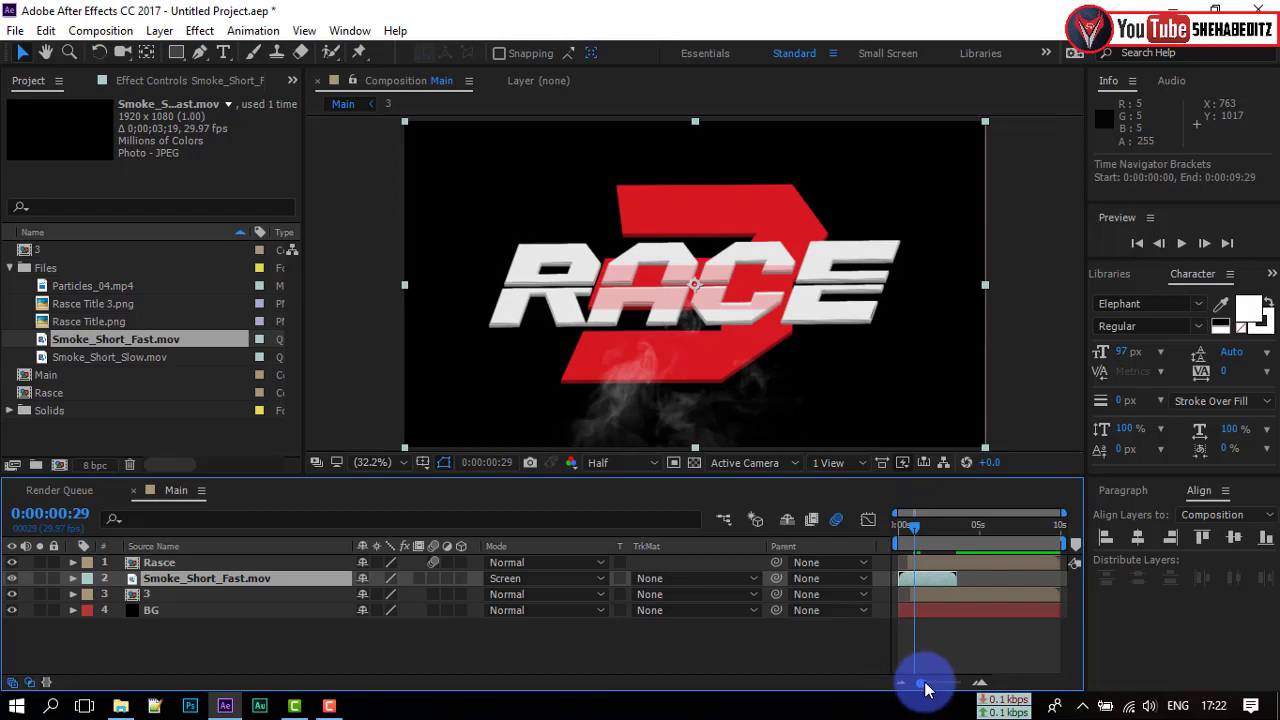
pyautogui.moveTo(920, 685); pyautogui.dragTo(938, 684)
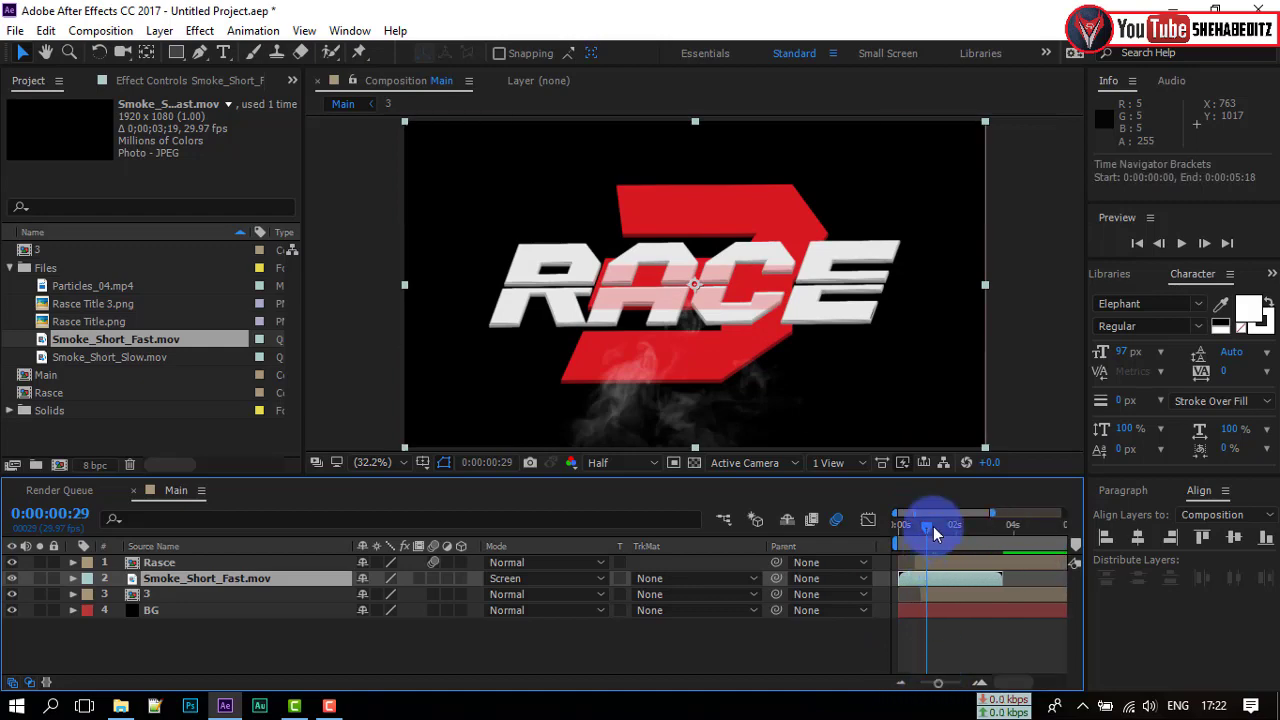
pyautogui.moveTo(933, 526); pyautogui.dragTo(941, 579)
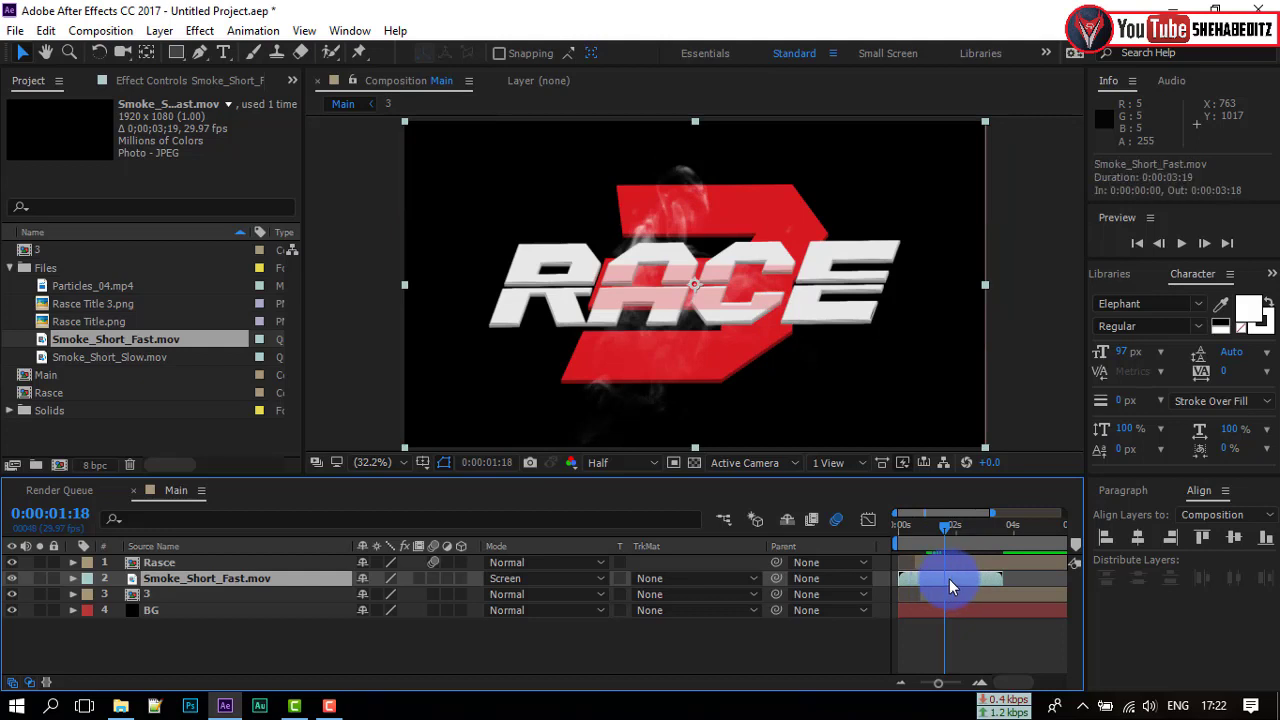
pyautogui.hotkey('alt', '[')
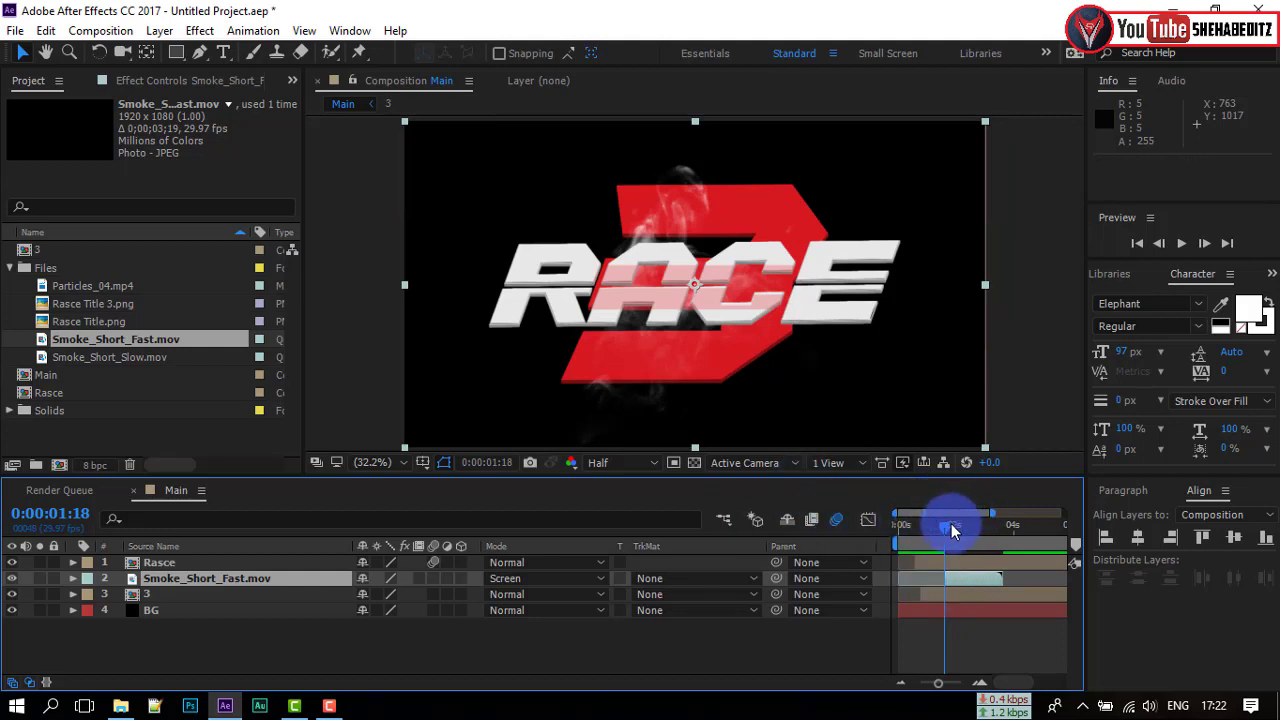
pyautogui.moveTo(951, 523)
pyautogui.mouseDown()
pyautogui.moveTo(920, 534)
pyautogui.moveTo(943, 586)
pyautogui.moveTo(937, 529)
pyautogui.mouseUp()
# - Preview the title animation with the trimmed smoke and return to the start of the timeline
pyautogui.click(1181, 243)
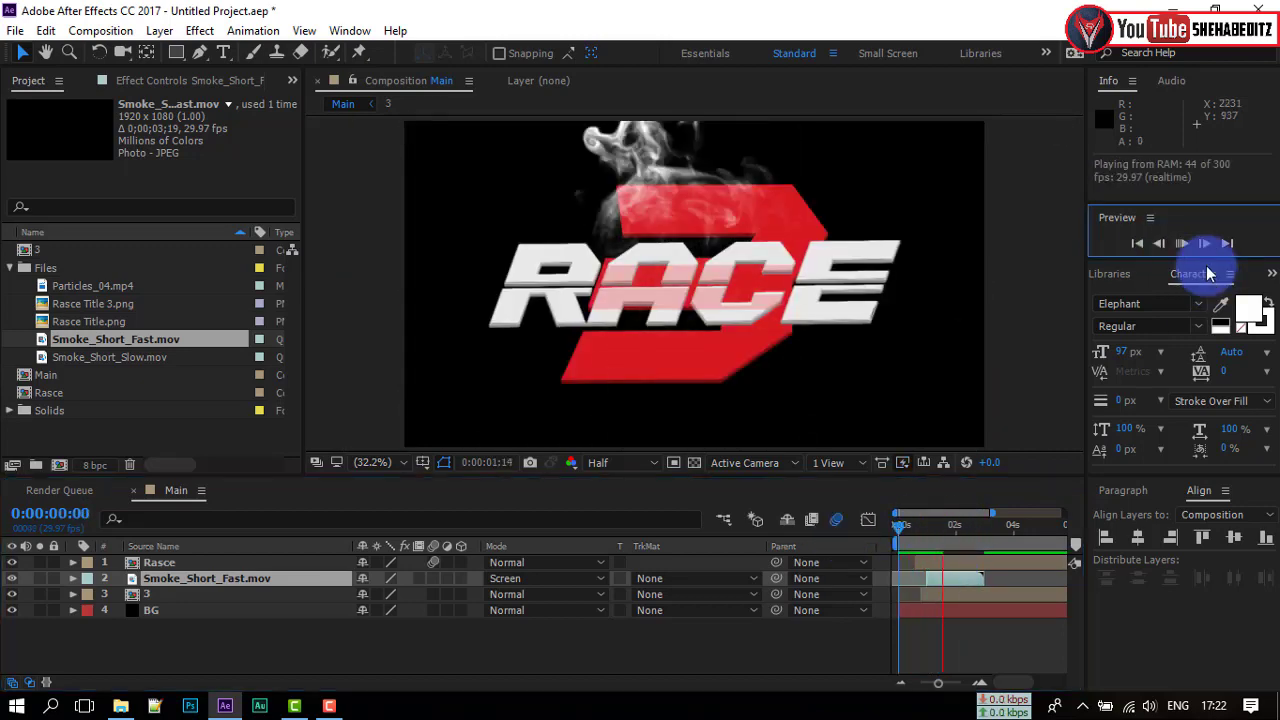
pyautogui.click(968, 524)
pyautogui.click(1181, 243)
pyautogui.click(975, 532)
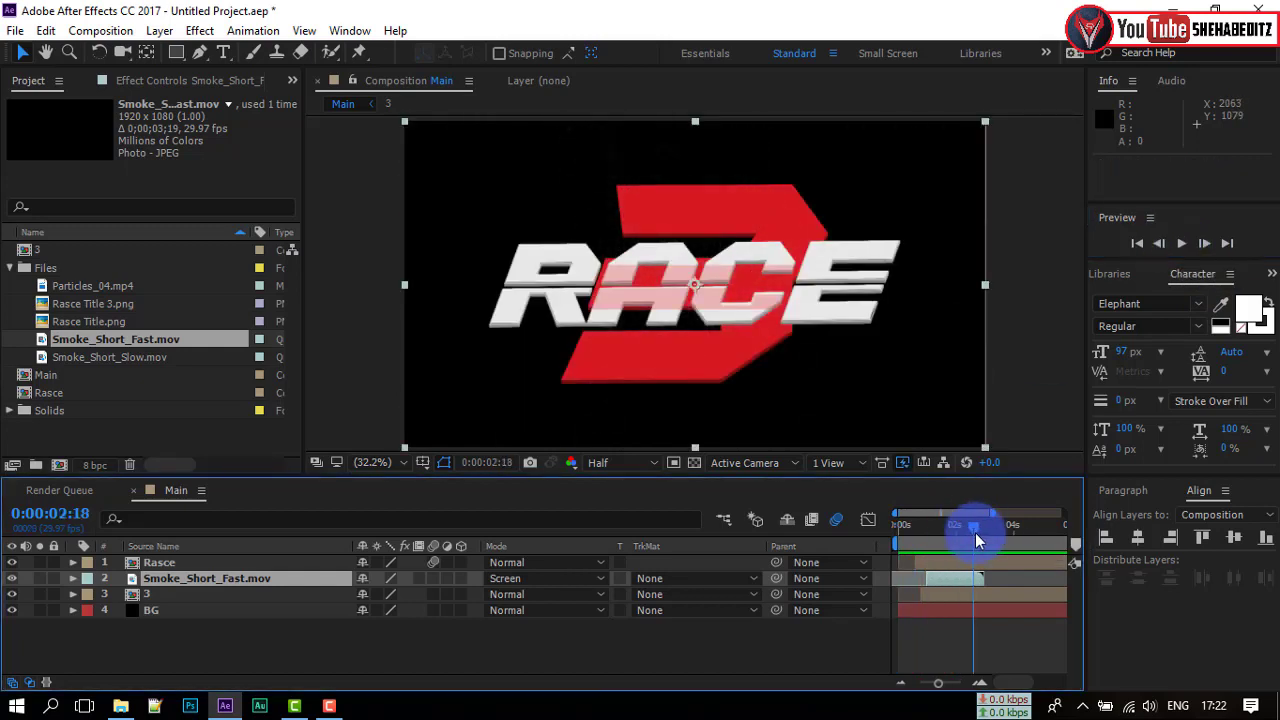
pyautogui.moveTo(975, 532); pyautogui.dragTo(886, 563)
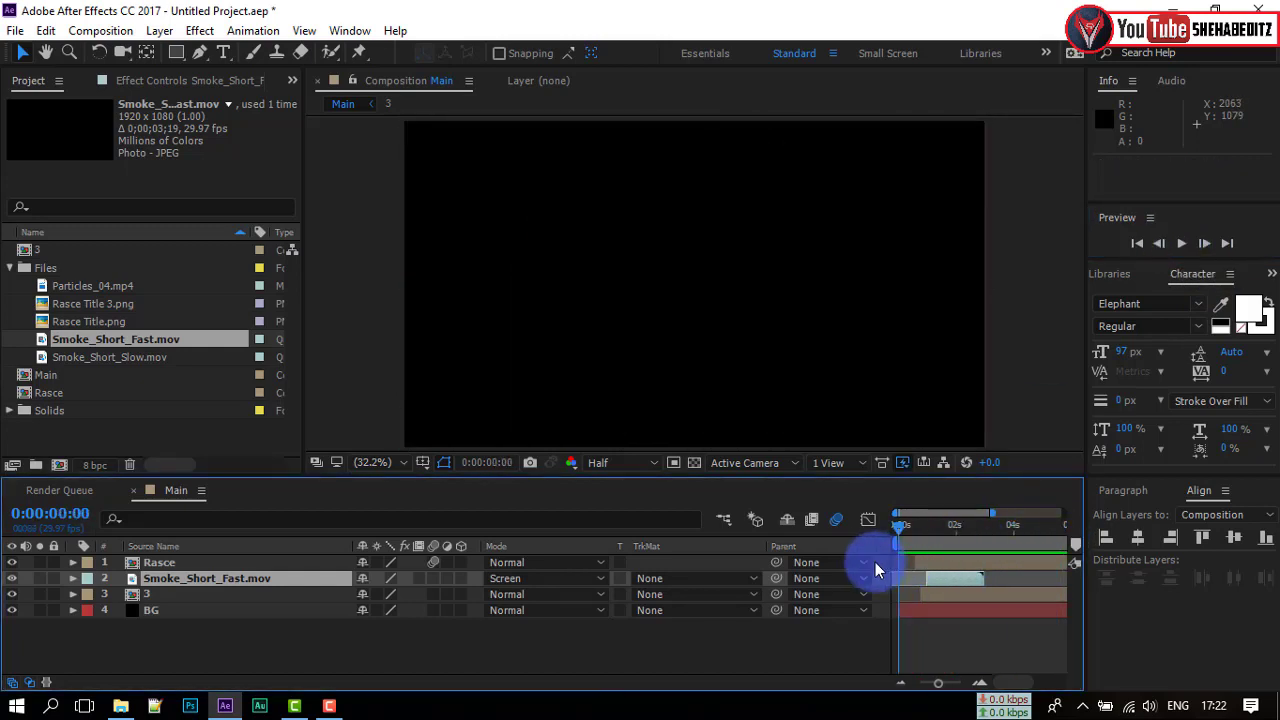
# - Create a new composition named Animation with the HDTV 1080 29.97 preset and a duration of about 5 seconds
pyautogui.click(93, 37)
pyautogui.click(106, 49)
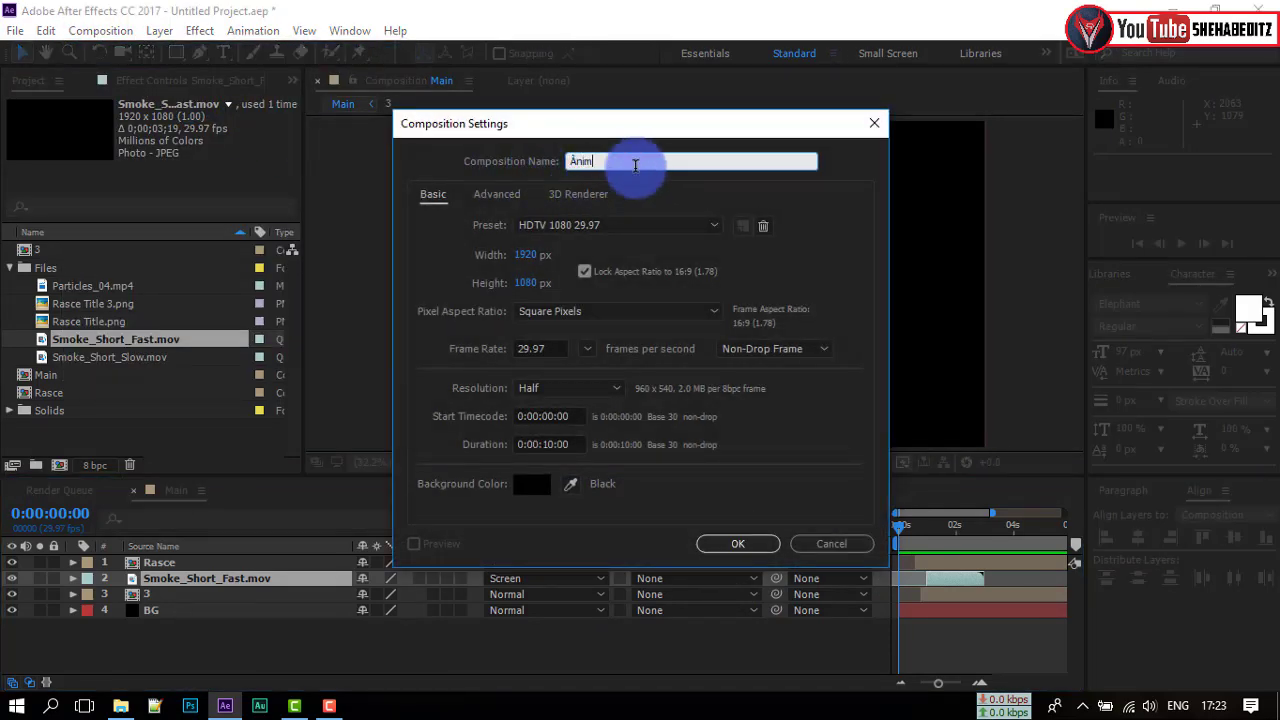
pyautogui.write('Animation')
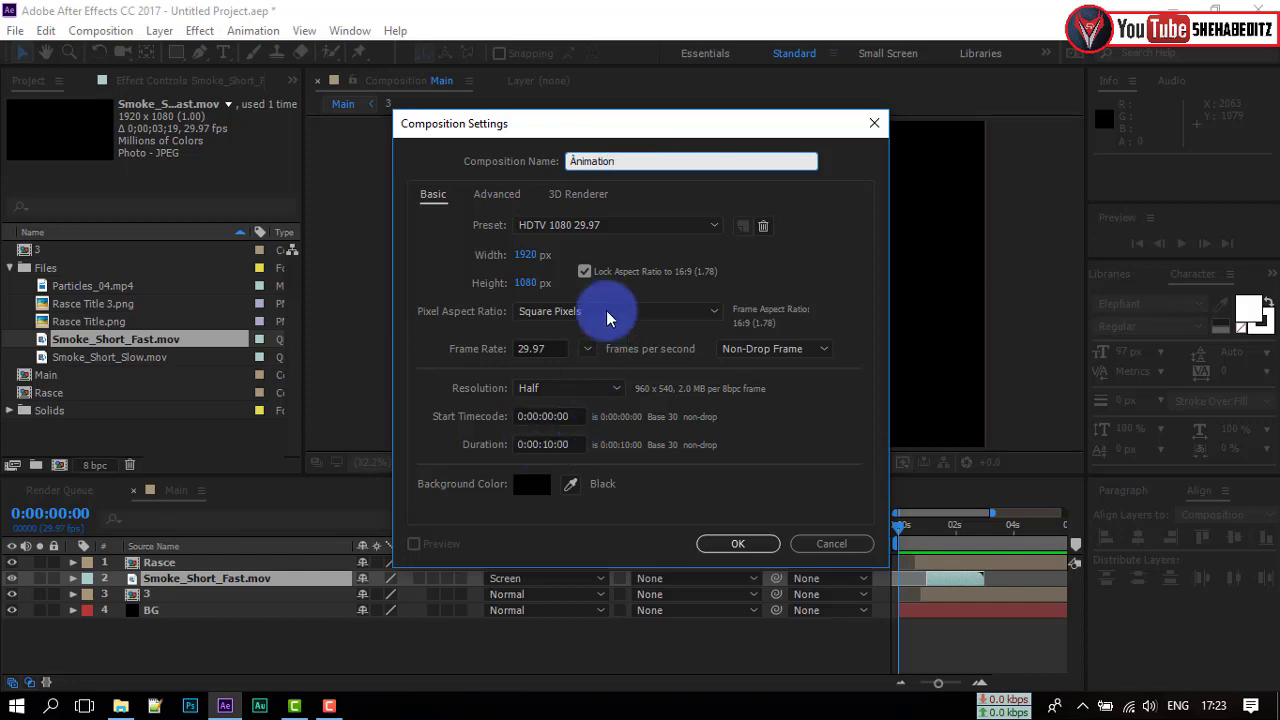
pyautogui.click(574, 225)
pyautogui.click(812, 503)
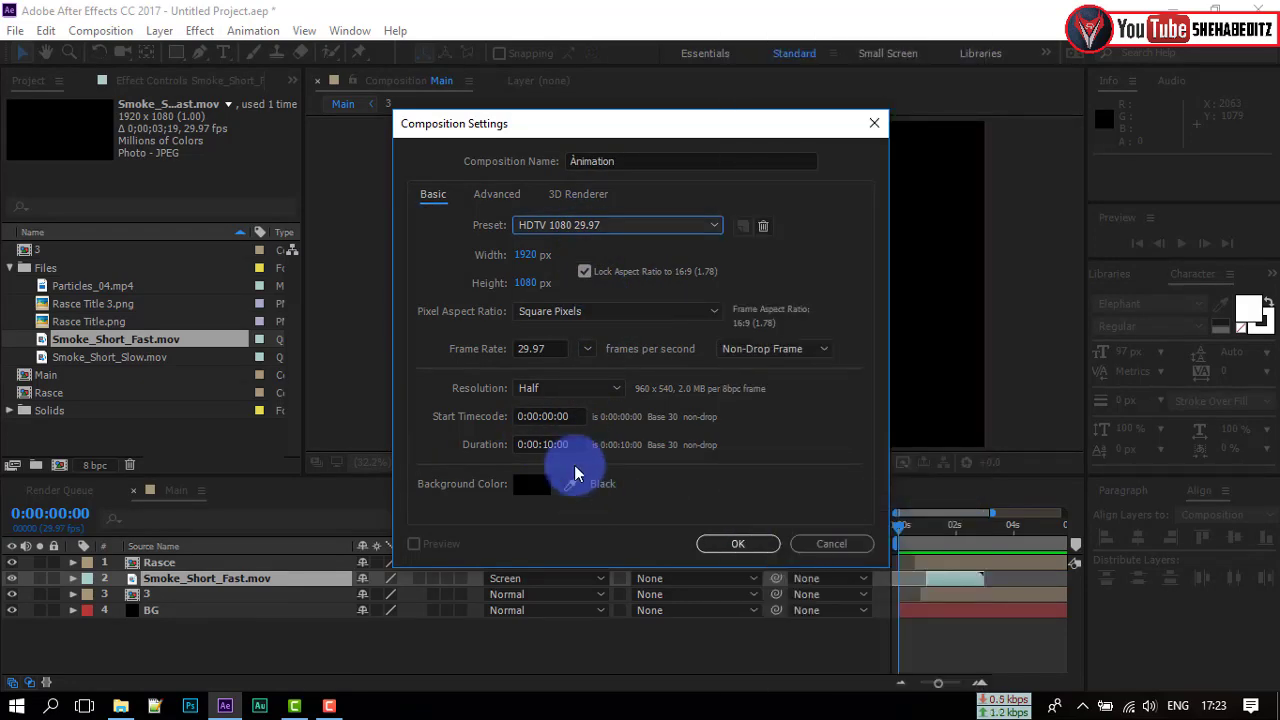
pyautogui.click(554, 445)
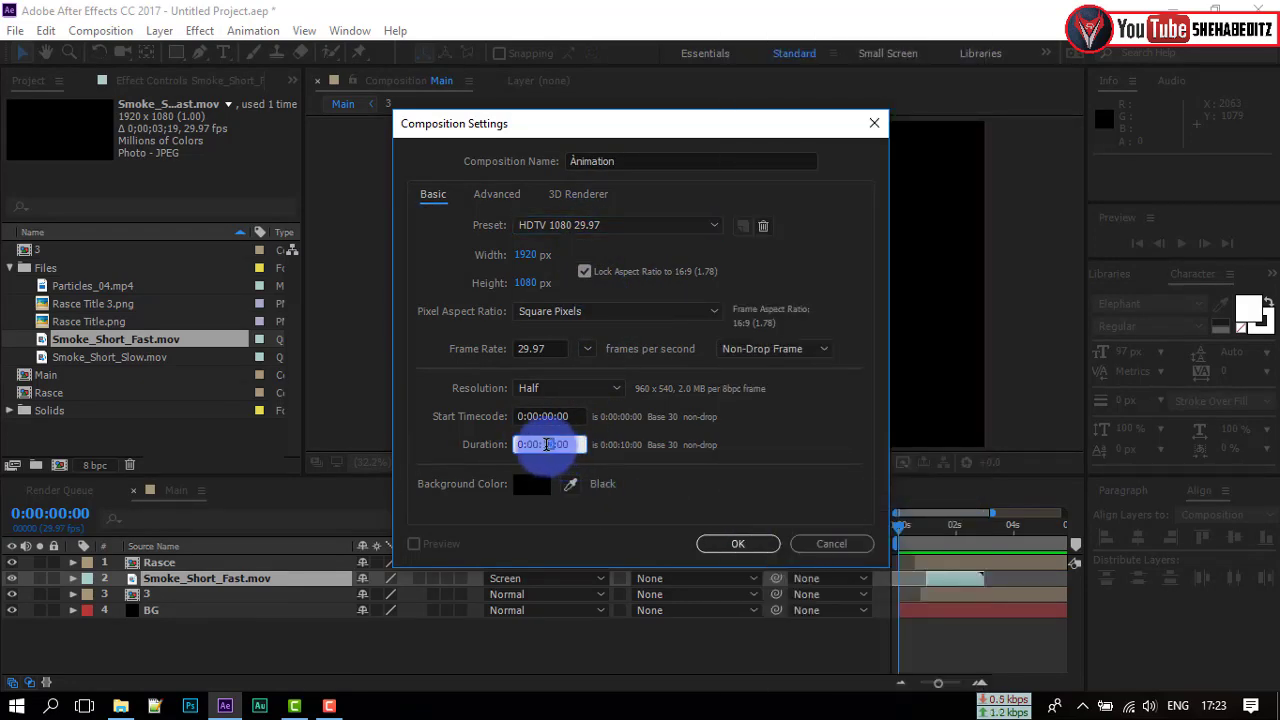
pyautogui.doubleClick(546, 444)
pyautogui.click(738, 543)
pyautogui.moveTo(47, 392); pyautogui.dragTo(82, 350)
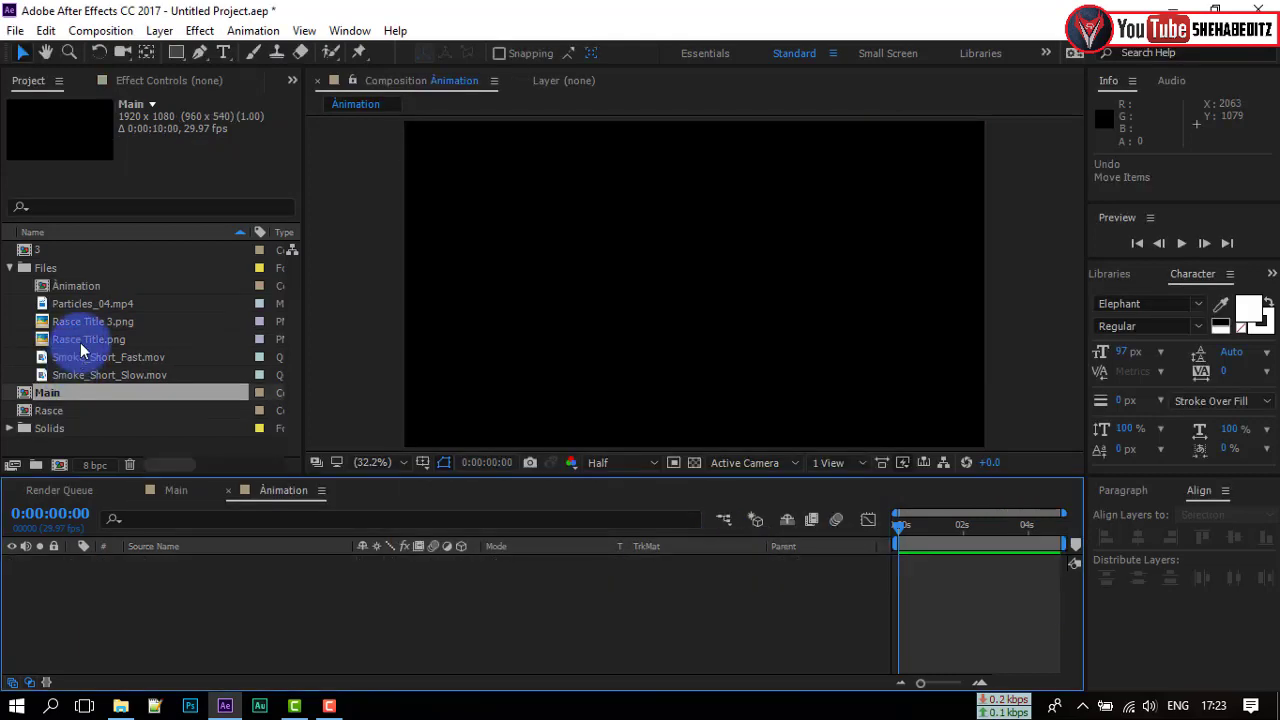